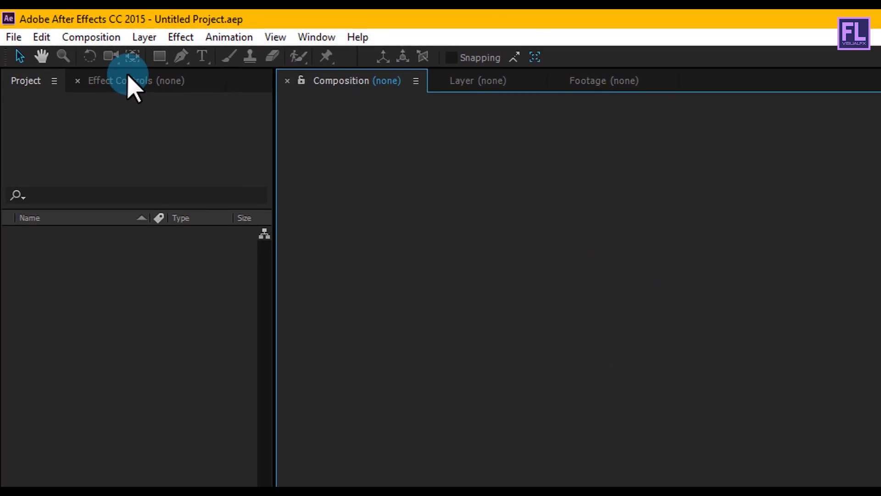
# Create a composition named LOGO ANIMATION with the HDTV 1080 25 preset and a duration of 8 seconds.
pyautogui.click(96, 33)
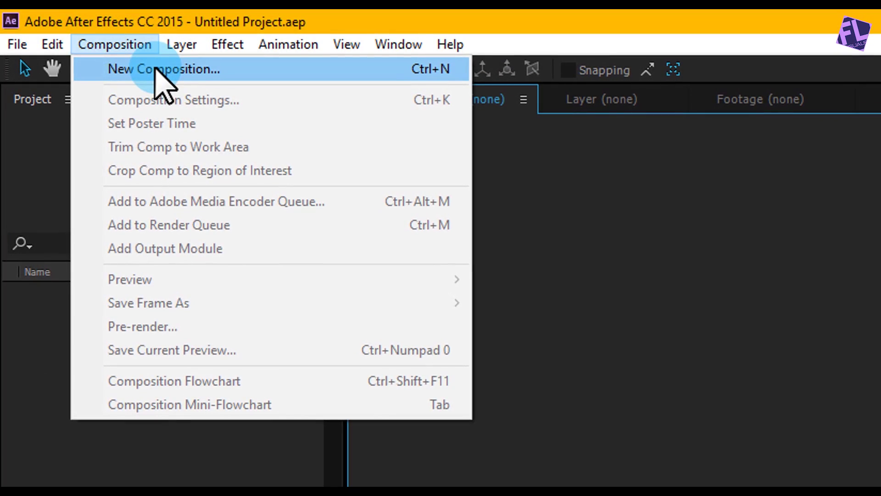
pyautogui.click(154, 71)
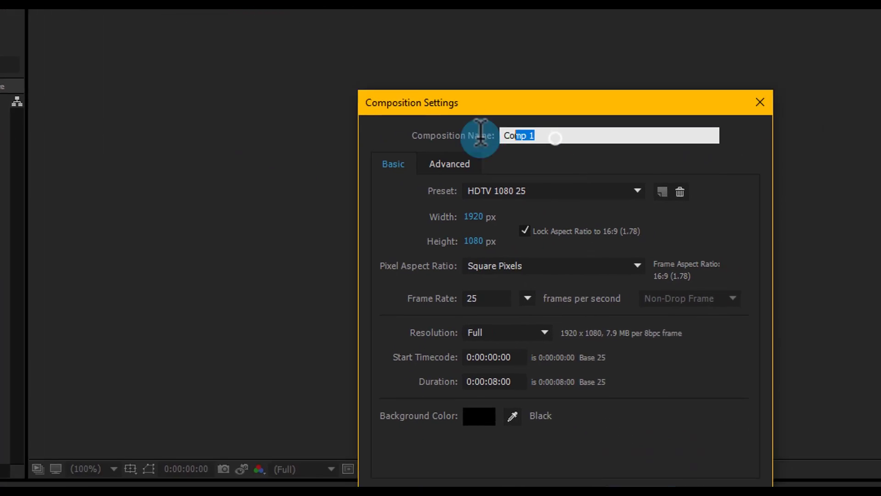
pyautogui.write('LOGO ANIMATION')
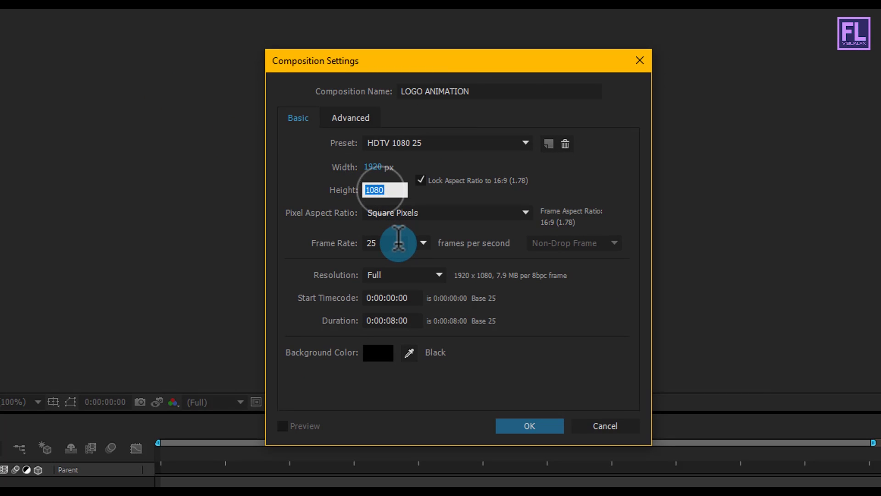
pyautogui.click(404, 320)
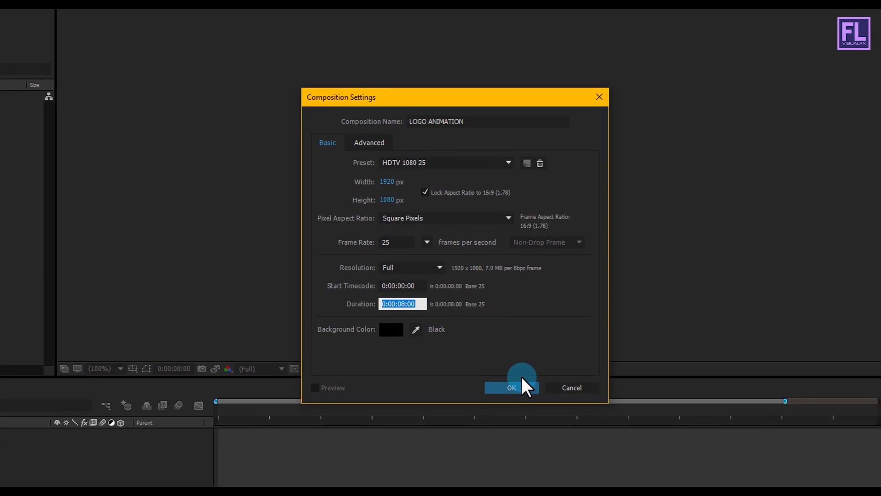
pyautogui.click(518, 387)
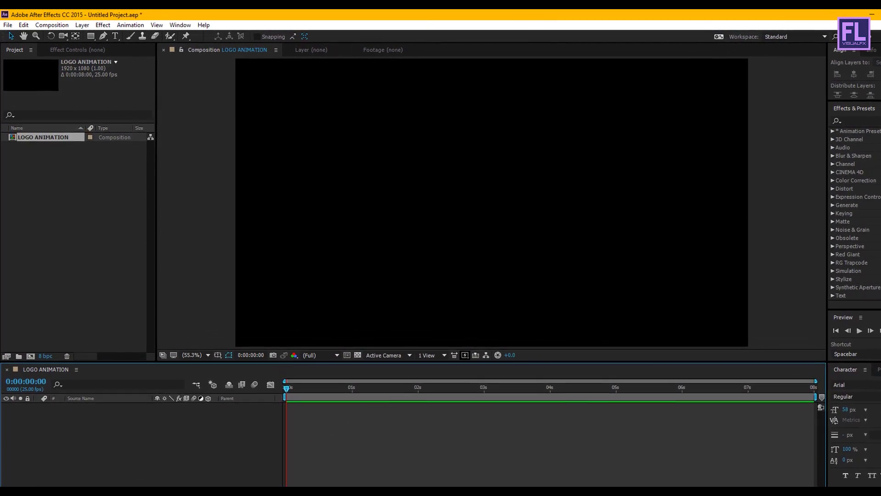
# Import the logo image Untitled-1.png into the project and add it as a layer in the LOGO ANIMATION composition.
pyautogui.click(342, 437)
pyautogui.moveTo(350, 212); pyautogui.dragTo(89, 211)
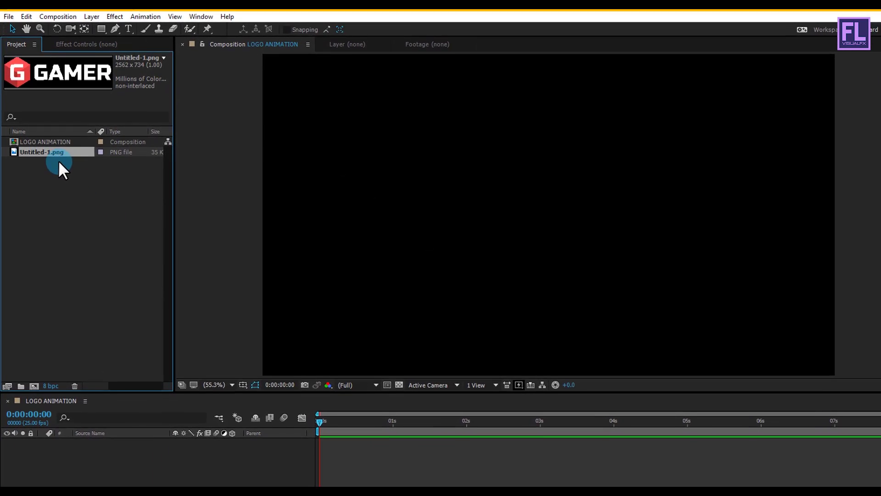
pyautogui.moveTo(57, 81); pyautogui.dragTo(88, 415)
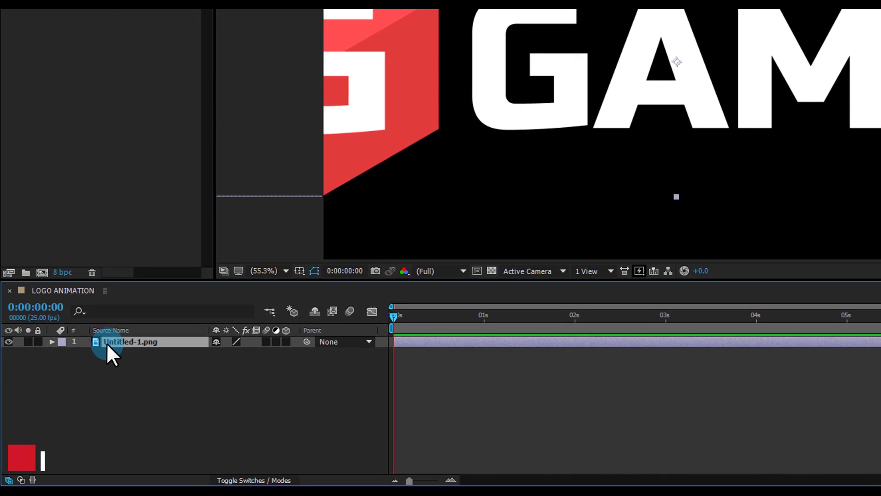
# Scale the Untitled-1.png logo layer down to 57% and collapse its properties.
pyautogui.press('s')
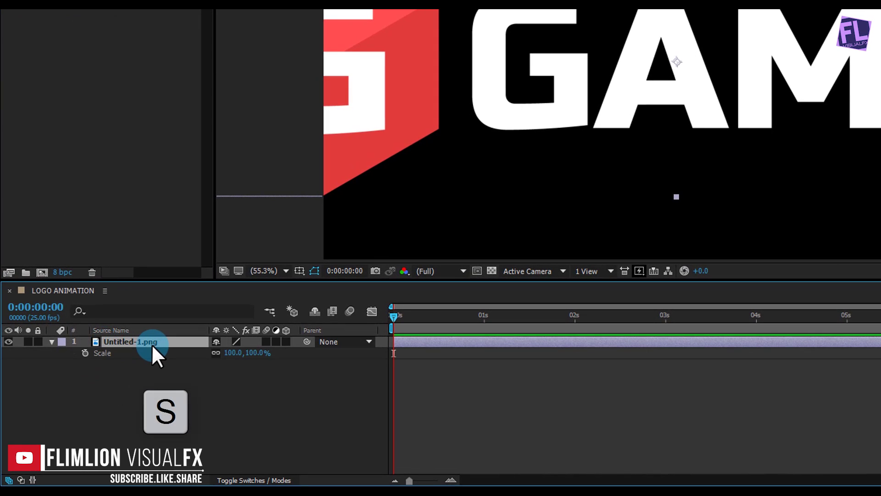
pyautogui.moveTo(225, 359); pyautogui.dragTo(193, 356)
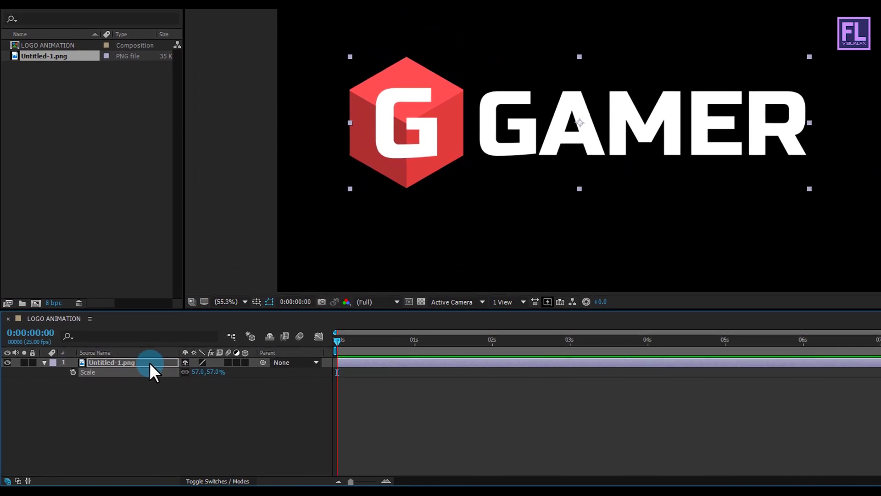
pyautogui.click(40, 370)
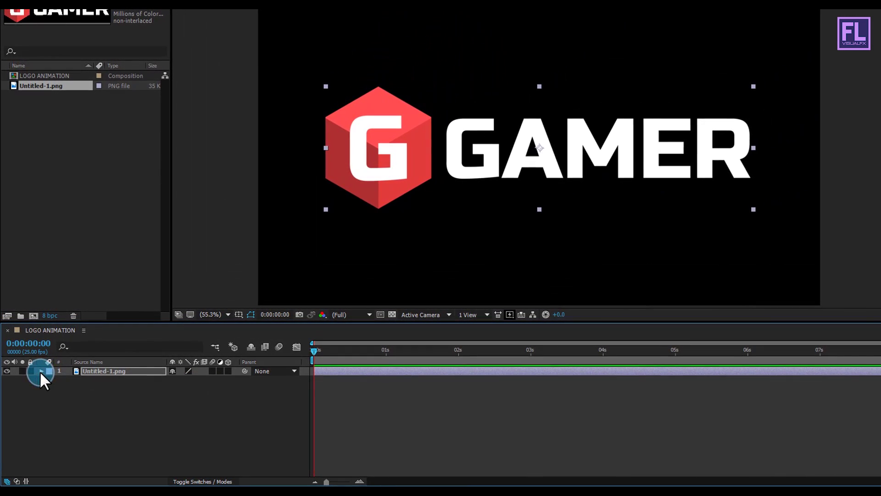
# Pre-compose the logo layer as LOGO, moving all attributes into the new composition.
pyautogui.rightClick(113, 371)
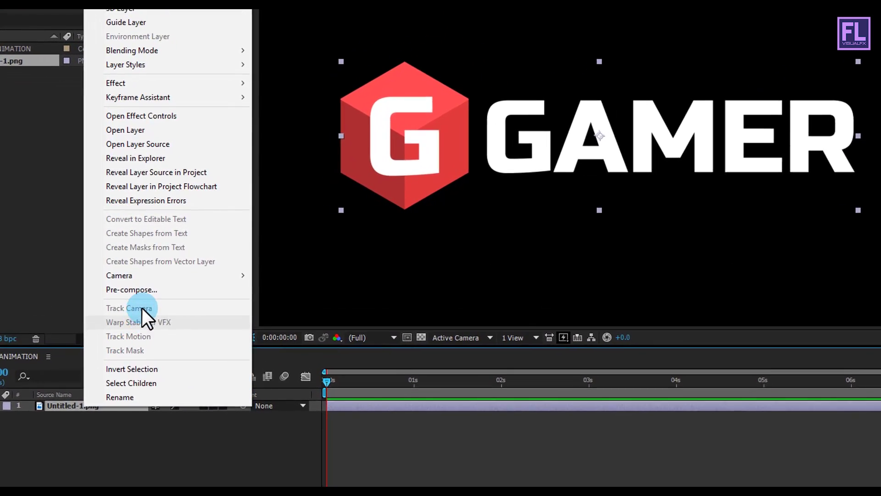
pyautogui.click(130, 283)
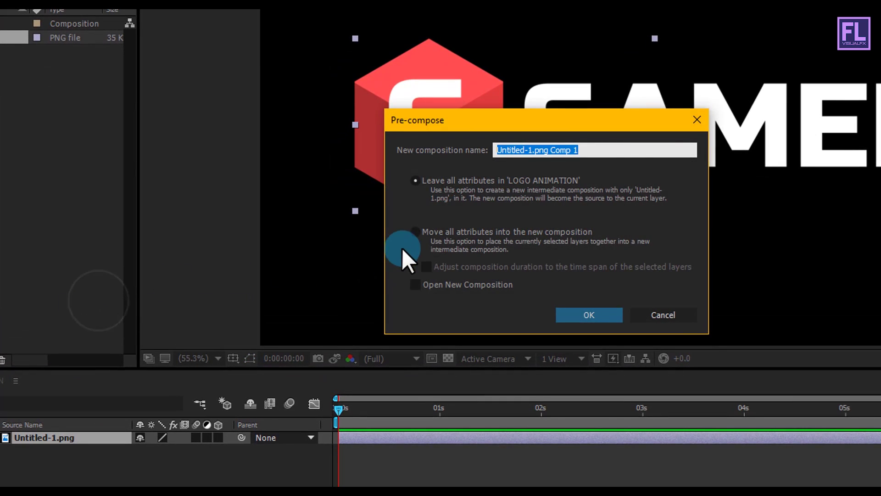
pyautogui.click(425, 234)
pyautogui.click(589, 150)
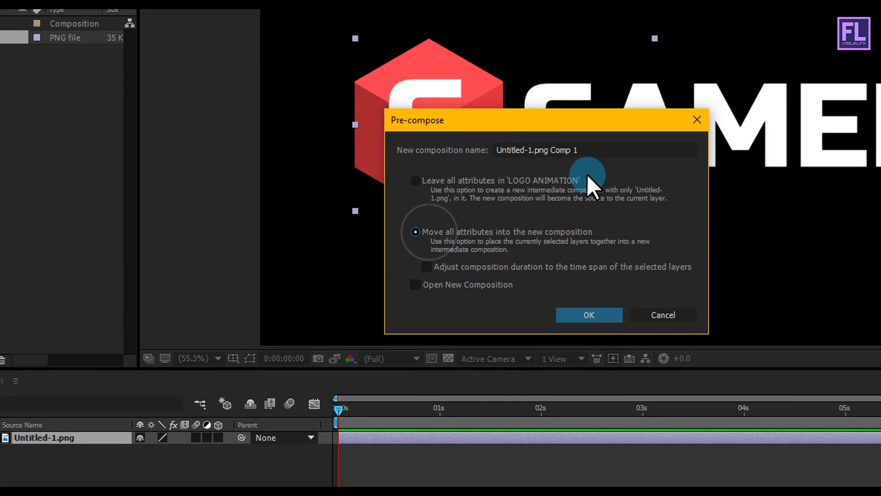
pyautogui.write('LOGO')
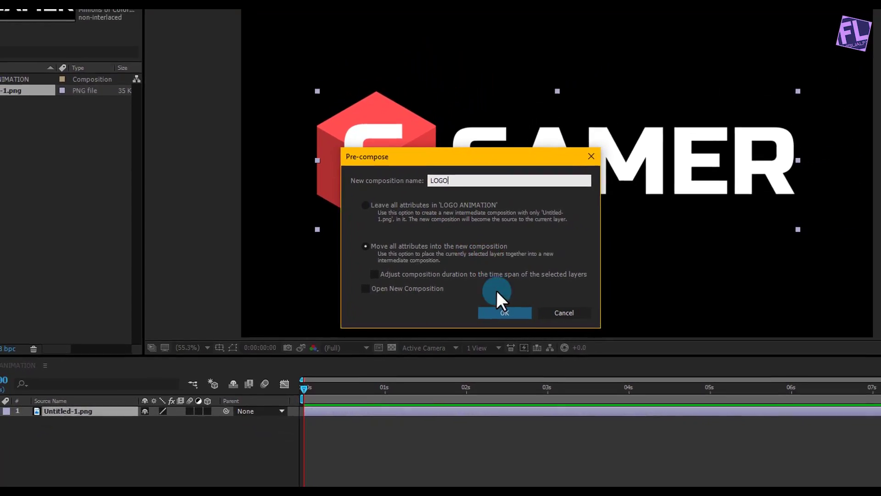
pyautogui.click(534, 313)
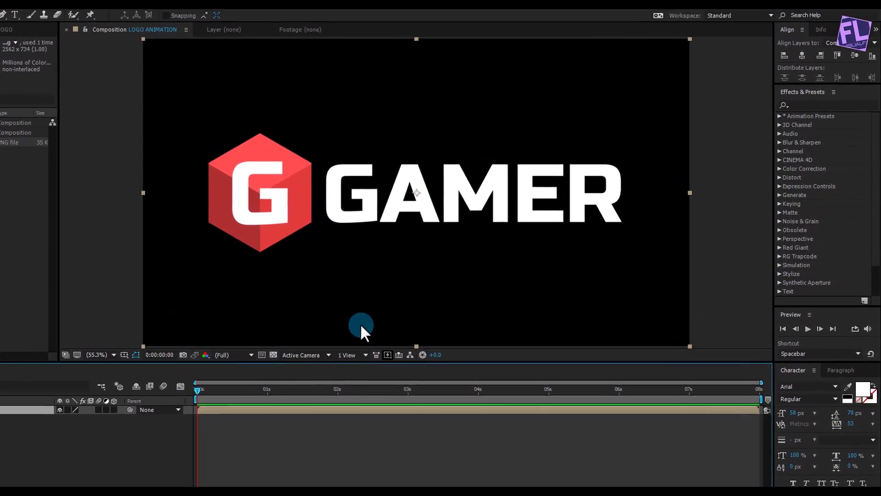
# Find the CC Ball Action effect and apply it to the LOGO layer.
pyautogui.click(811, 74)
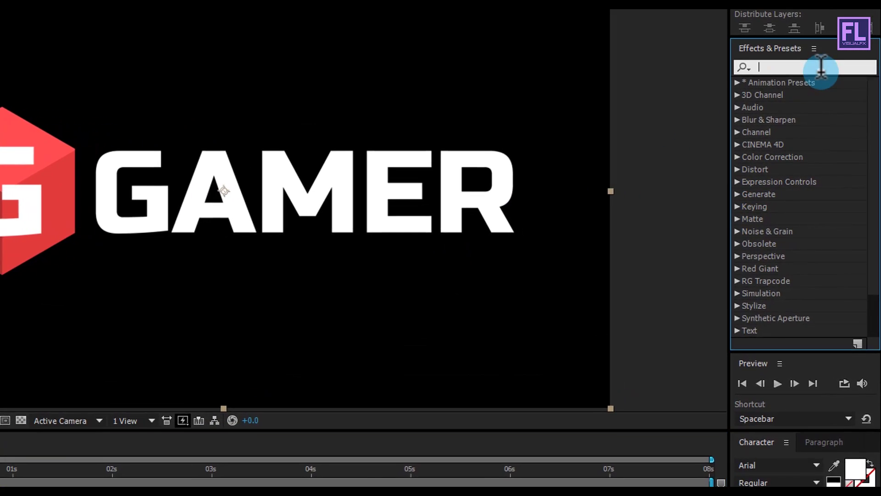
pyautogui.write('cc ')
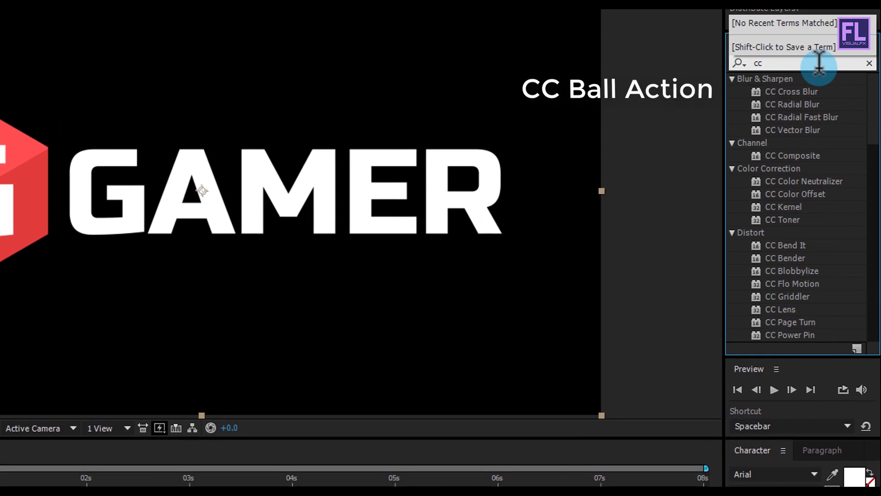
pyautogui.write('ball')
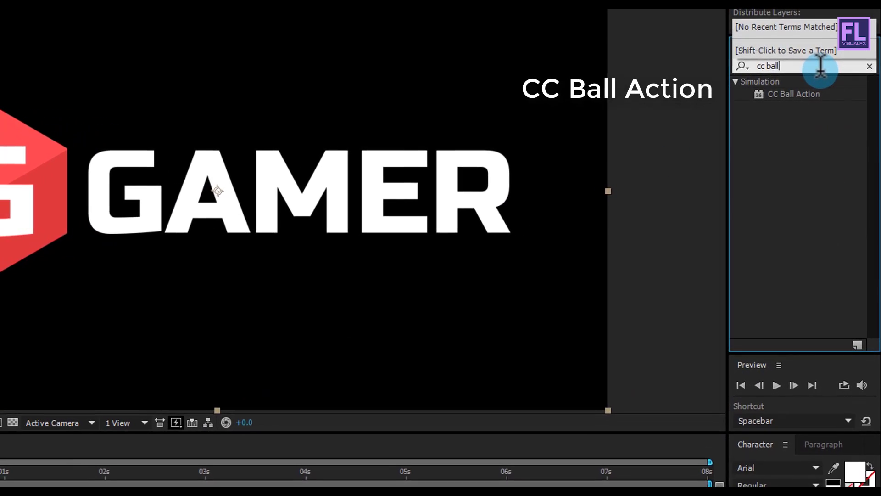
pyautogui.moveTo(791, 105); pyautogui.dragTo(69, 395)
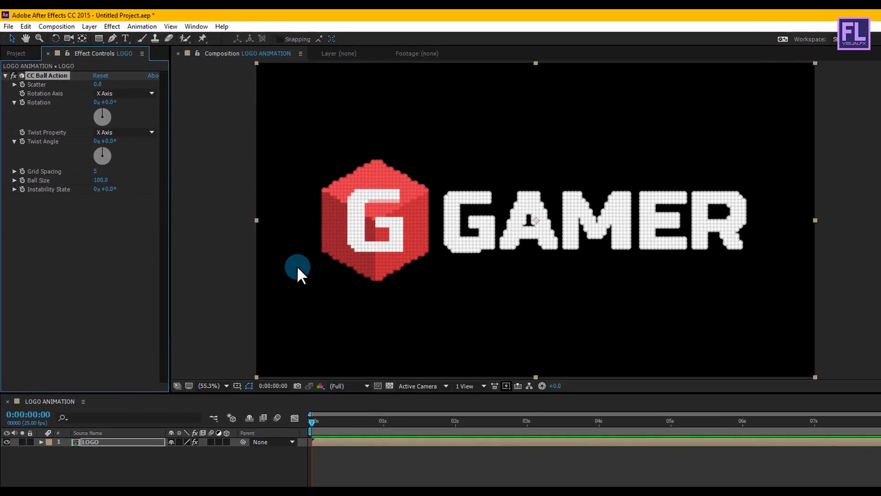
pyautogui.press('h')
pyautogui.press('v')
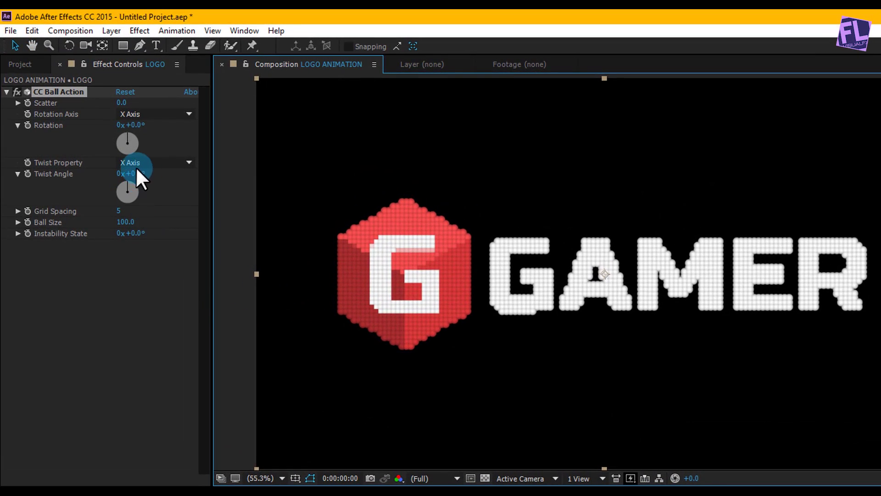
# Set the CC Ball Action effect's Twist Property to Random and its Grid Spacing to 3.
pyautogui.click(147, 161)
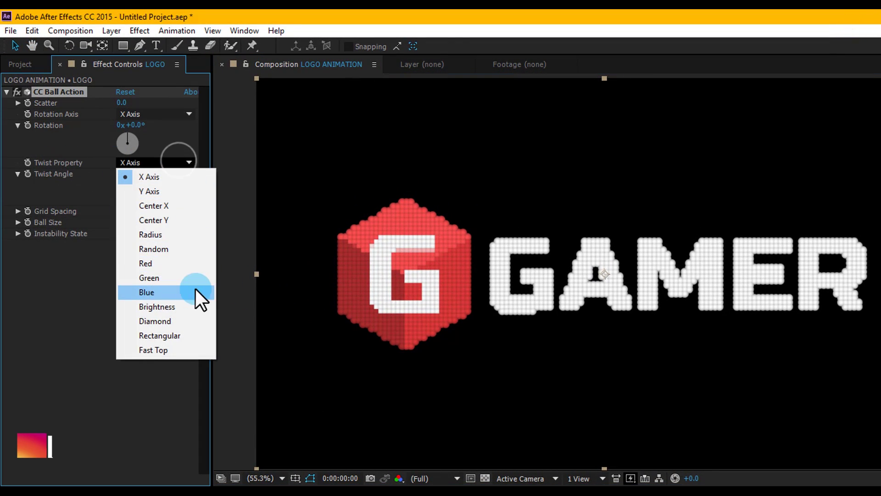
pyautogui.click(173, 250)
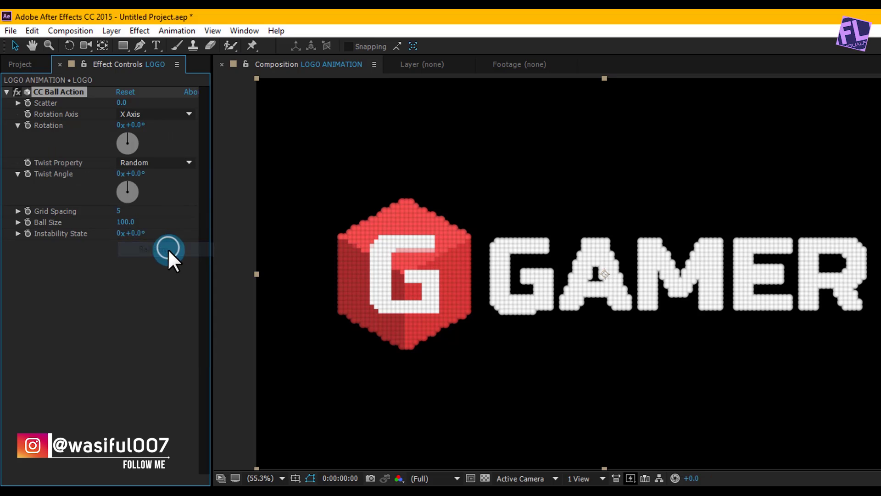
pyautogui.click(119, 210)
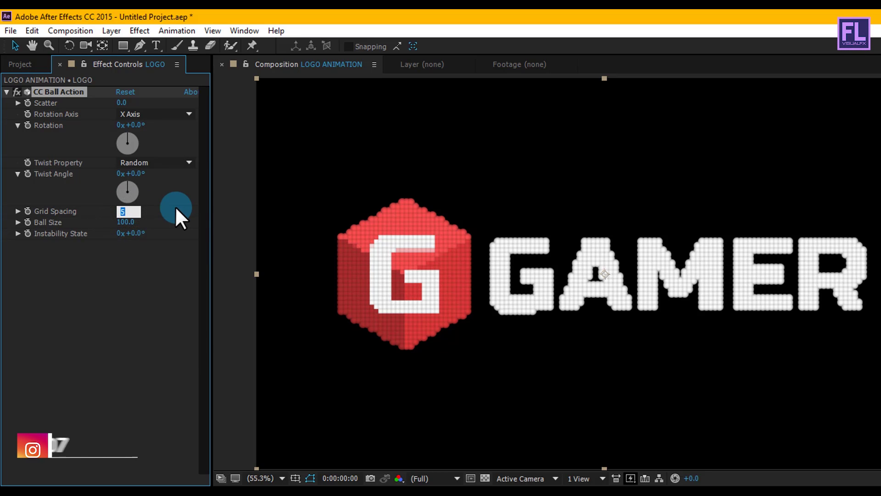
pyautogui.write('3')
pyautogui.press('Return')
# Set the CC Ball Action effect's Ball Size to 60.
pyautogui.click(125, 222)
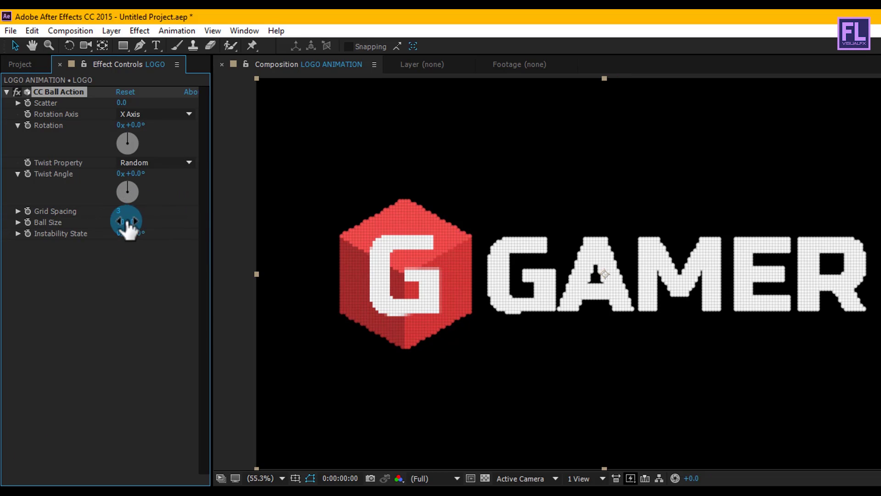
pyautogui.write('60')
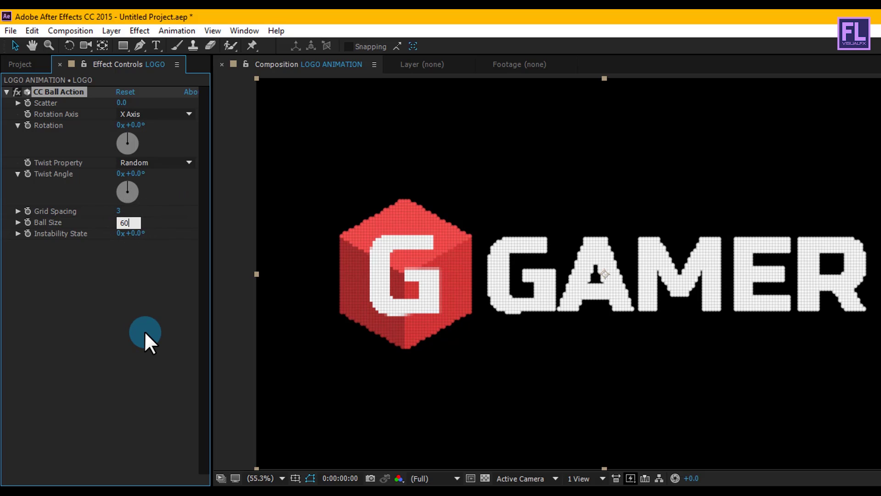
pyautogui.press('Return')
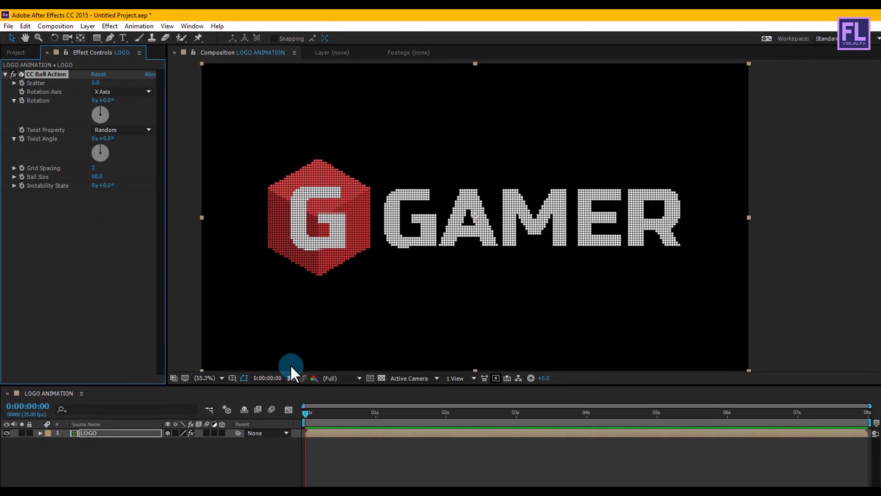
# Add a Scatter keyframe with a value of 500 at the start of the composition, 0:00:00:00.
pyautogui.moveTo(306, 414); pyautogui.dragTo(320, 416)
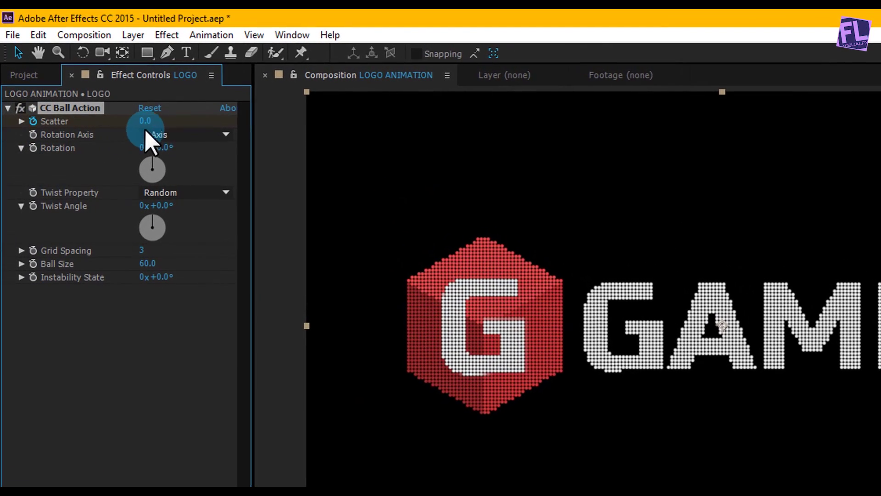
pyautogui.write('5')
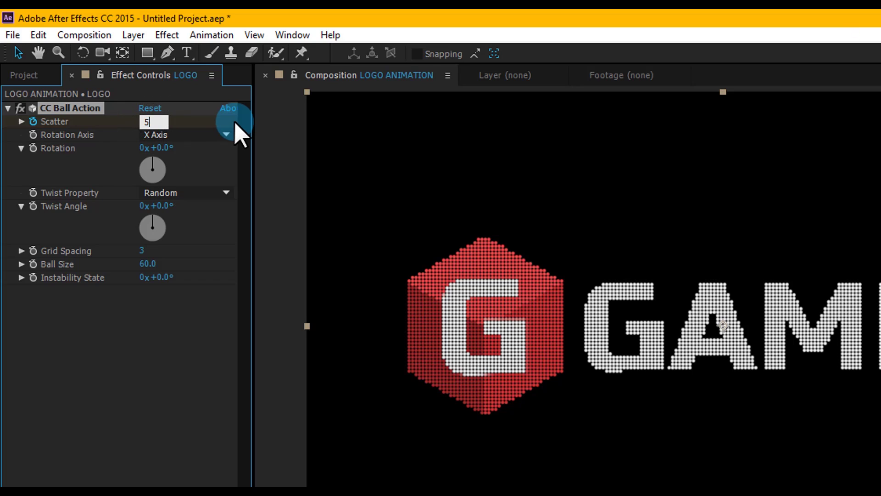
pyautogui.write('00')
pyautogui.press('Return')
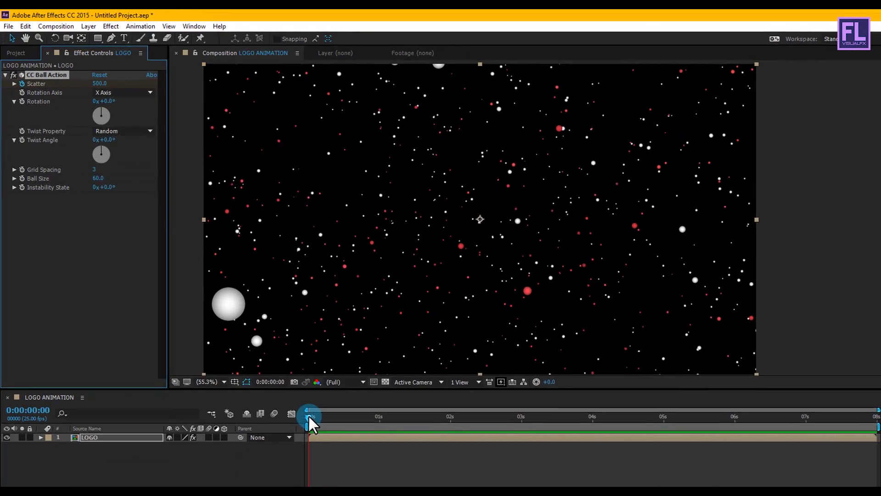
# Add a Scatter keyframe with a value of 0 at 0:00:01:00.
pyautogui.moveTo(308, 415); pyautogui.dragTo(355, 416)
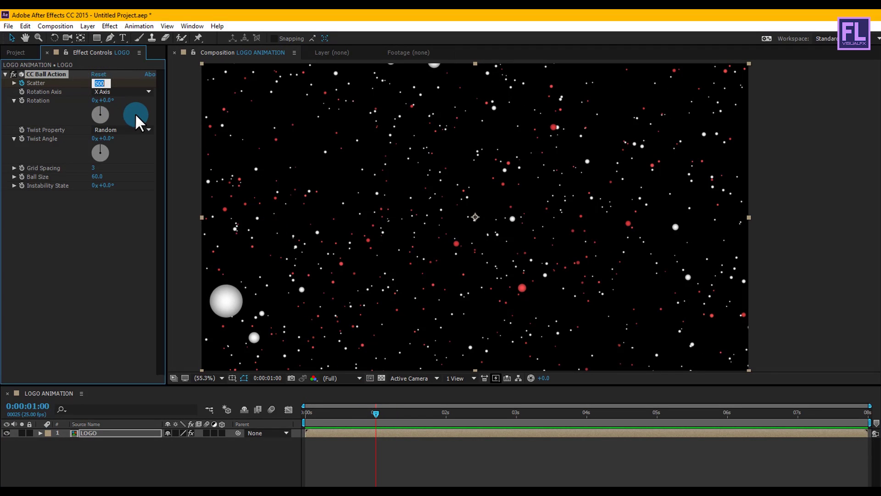
pyautogui.write('0')
pyautogui.press('Return')
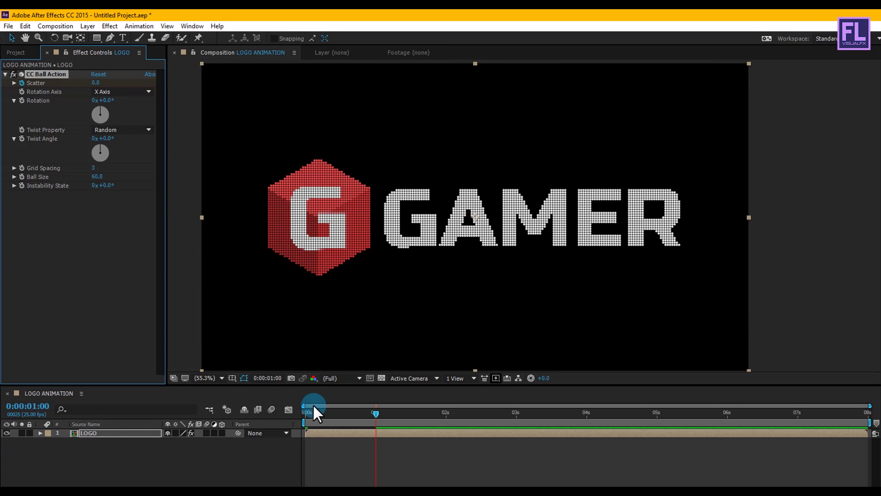
# Enable keyframing for Twist Angle at 0:00:00:17 and set its value to 355°.
pyautogui.moveTo(376, 415); pyautogui.dragTo(354, 413)
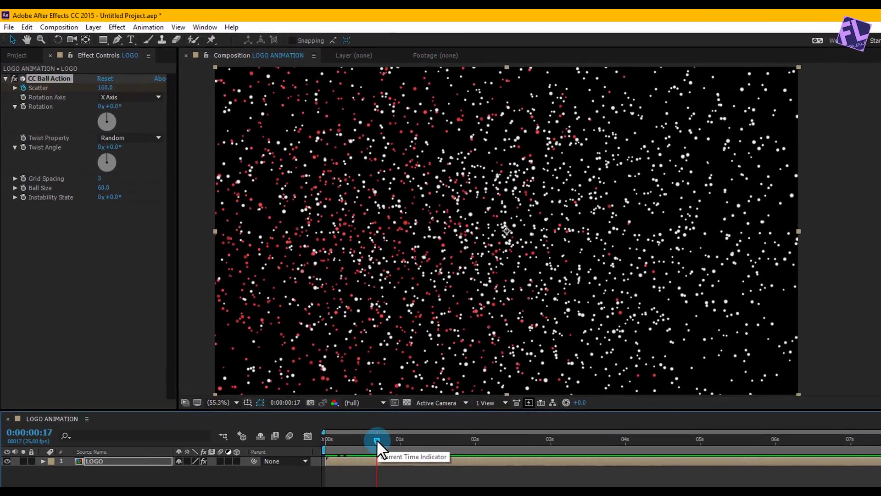
pyautogui.click(21, 145)
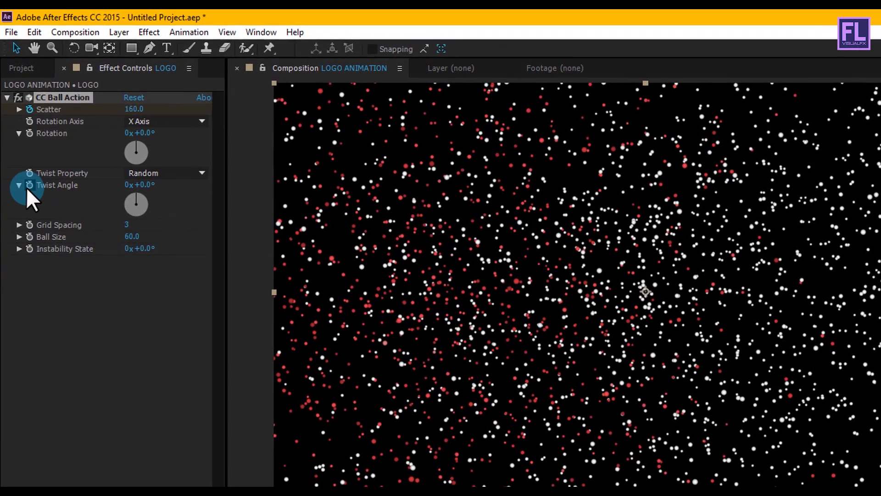
pyautogui.click(26, 179)
pyautogui.click(29, 199)
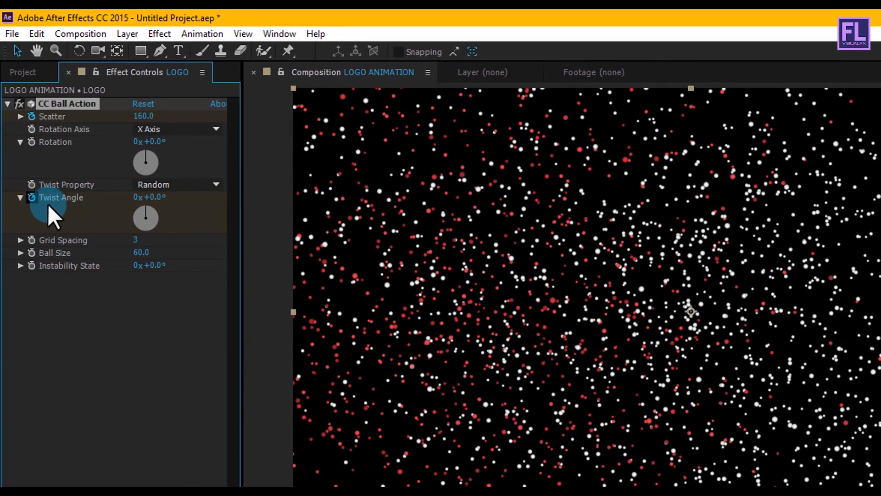
pyautogui.write('355')
pyautogui.click(227, 219)
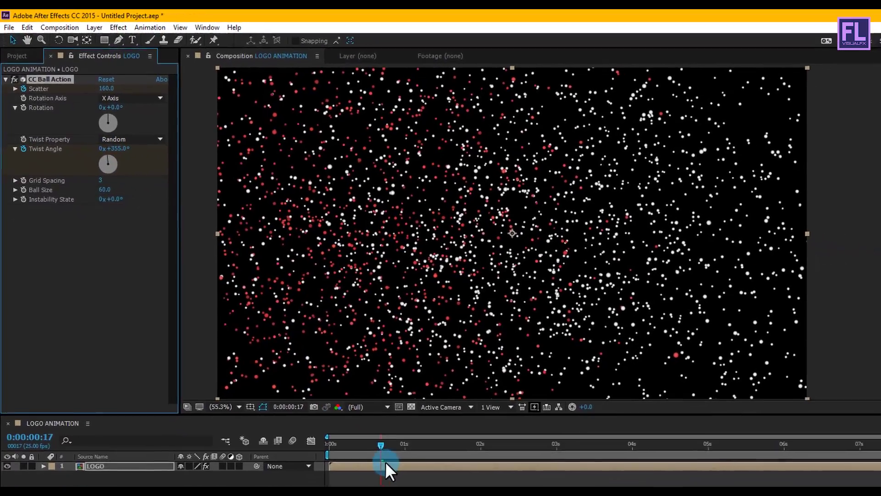
# Add a Twist Angle keyframe with a value of 0° at 0:00:02:00 and scrub through the result.
pyautogui.moveTo(381, 445); pyautogui.dragTo(470, 447)
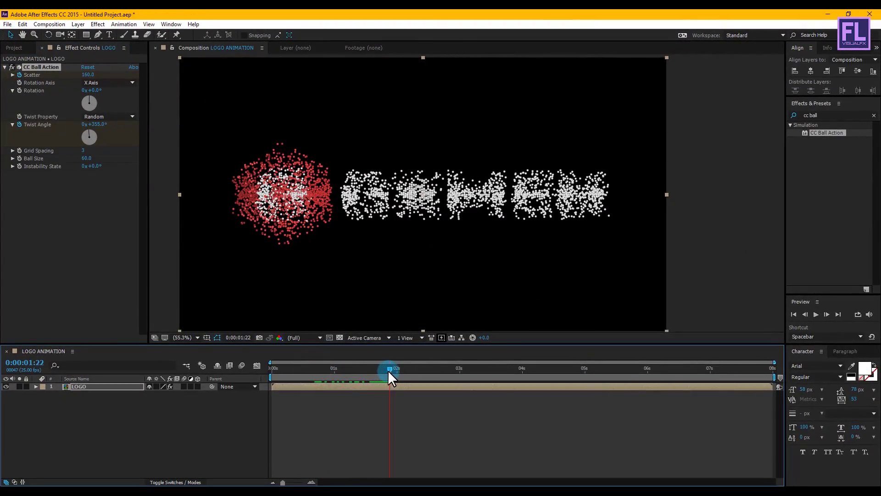
pyautogui.moveTo(387, 370); pyautogui.dragTo(397, 371)
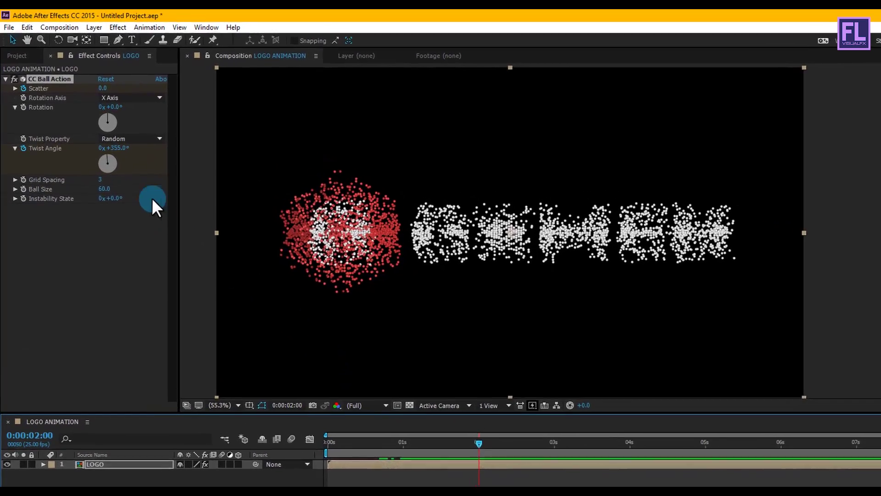
pyautogui.click(115, 148)
pyautogui.write('0')
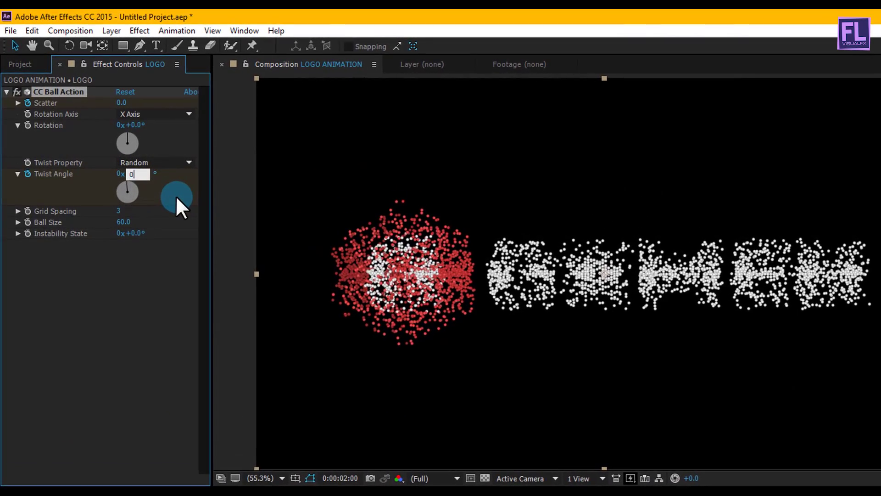
pyautogui.press('Return')
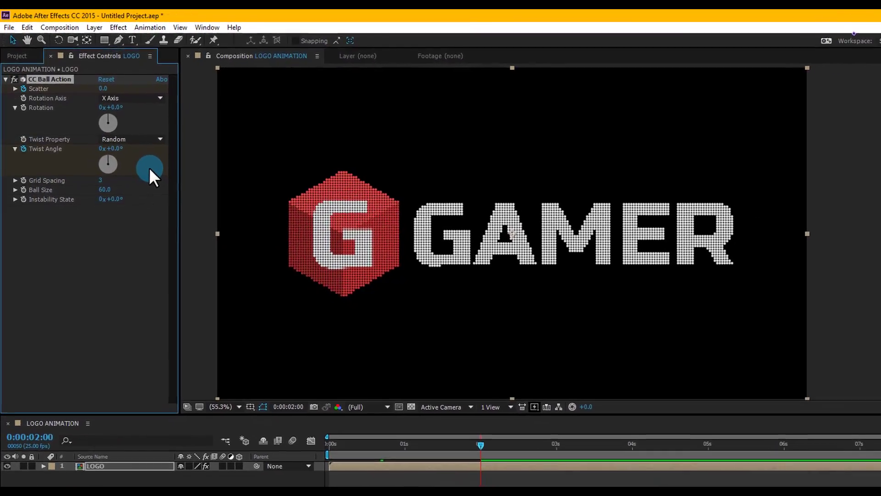
pyautogui.moveTo(480, 446); pyautogui.dragTo(399, 448)
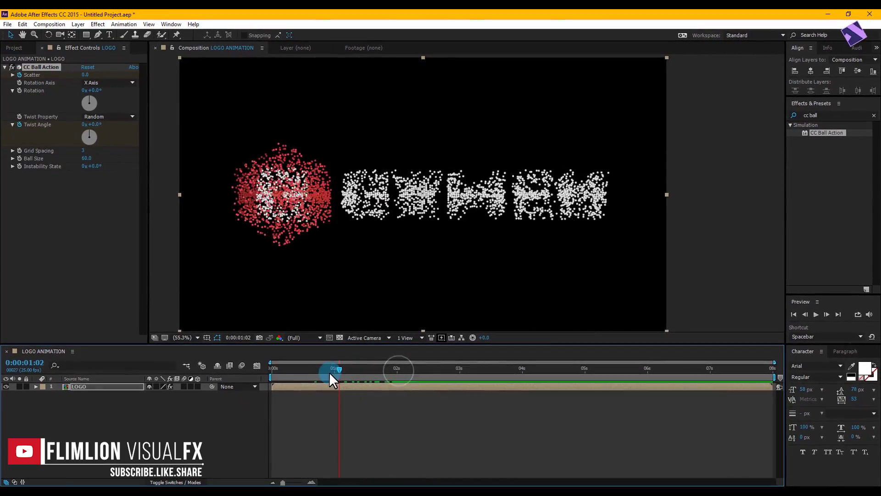
pyautogui.moveTo(332, 379); pyautogui.dragTo(407, 368)
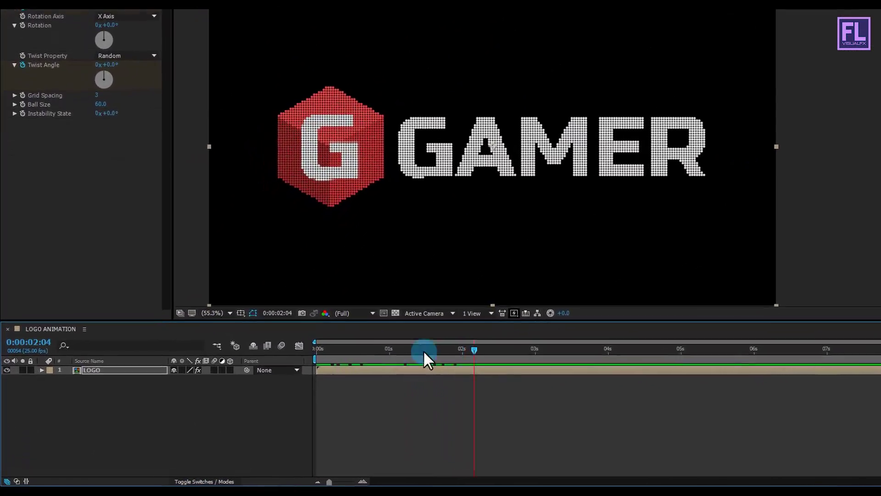
# Reveal the LOGO layer's keyframes and apply Easy Ease to all Scatter and Twist Angle keyframes.
pyautogui.click(115, 370)
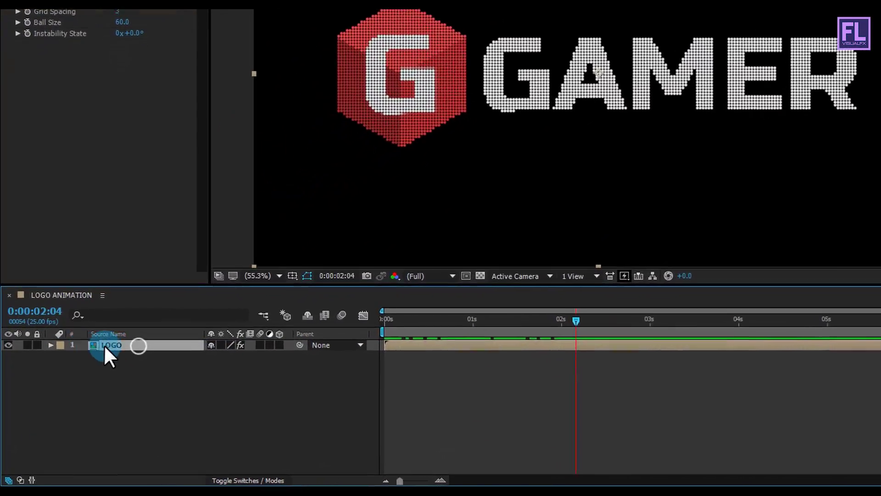
pyautogui.press('u')
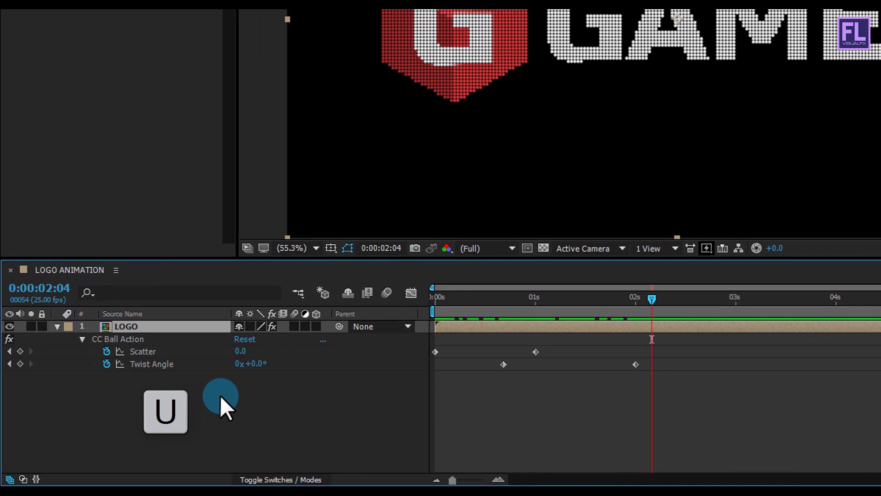
pyautogui.moveTo(678, 408); pyautogui.dragTo(429, 341)
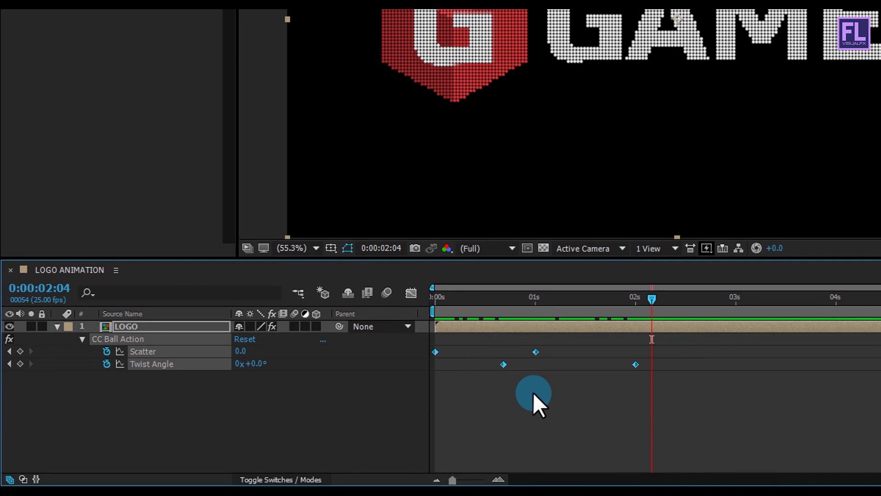
pyautogui.press('F9')
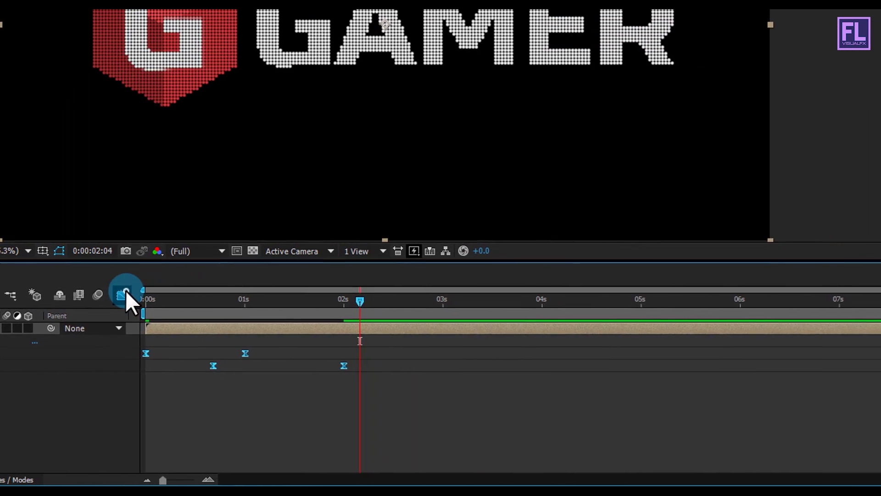
# Reshape the Scatter speed curve to start at about -620 units/sec with about 20% influence and ease gradually into the 0:00:01:00 keyframe.
pyautogui.click(123, 294)
pyautogui.click(366, 409)
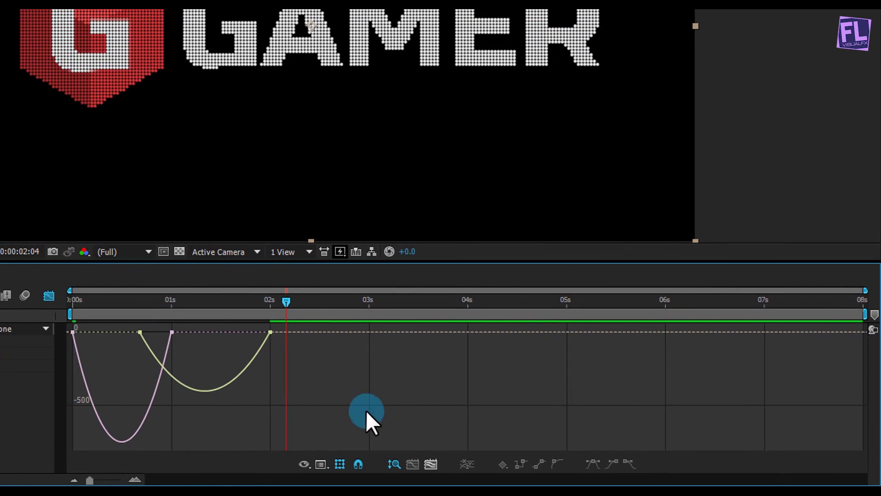
pyautogui.click(430, 463)
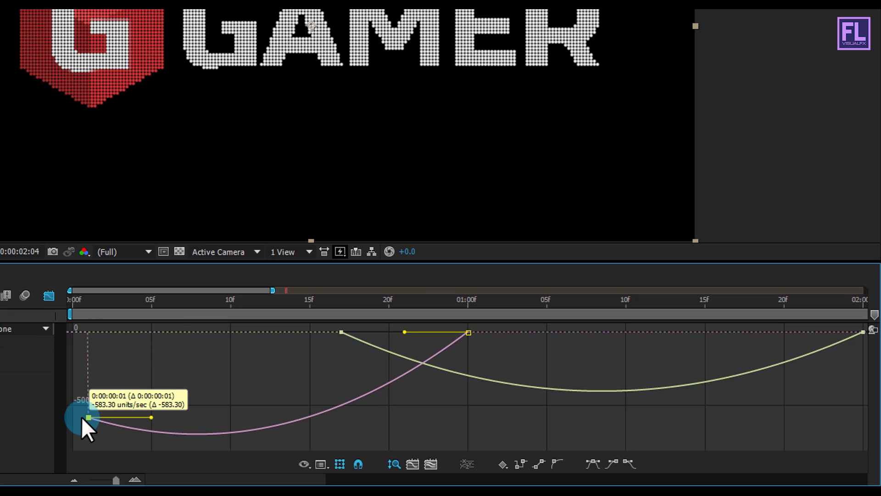
pyautogui.moveTo(81, 416); pyautogui.dragTo(75, 418)
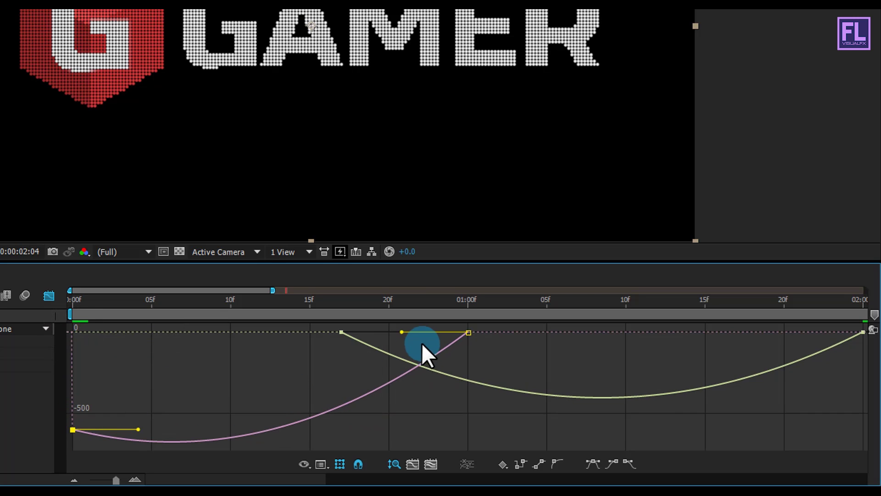
pyautogui.moveTo(326, 337); pyautogui.dragTo(312, 337)
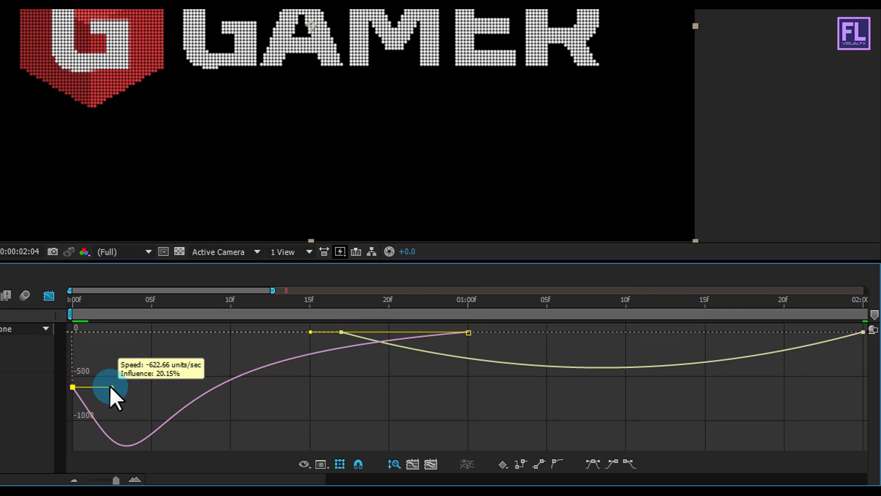
pyautogui.moveTo(109, 387); pyautogui.dragTo(106, 385)
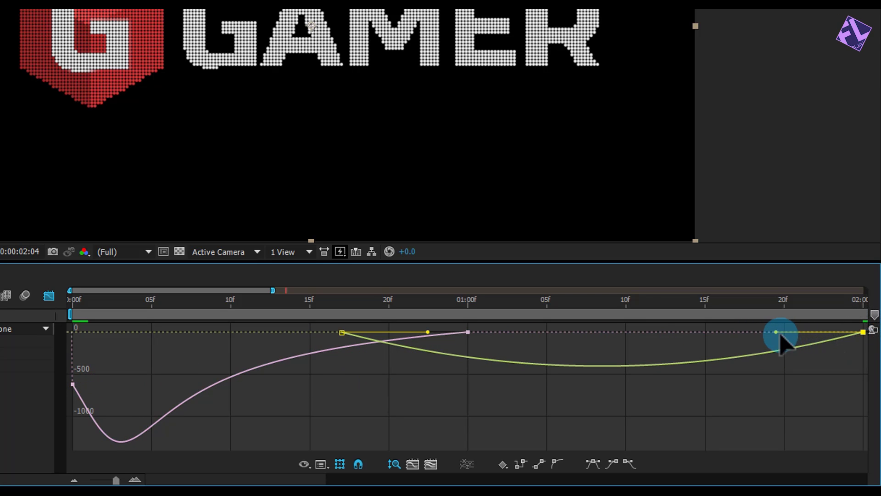
# Reshape the Twist Angle speed curve with about 93% incoming influence on its last keyframe and a shorter outgoing handle on its first, then close the graph.
pyautogui.moveTo(625, 339); pyautogui.dragTo(619, 331)
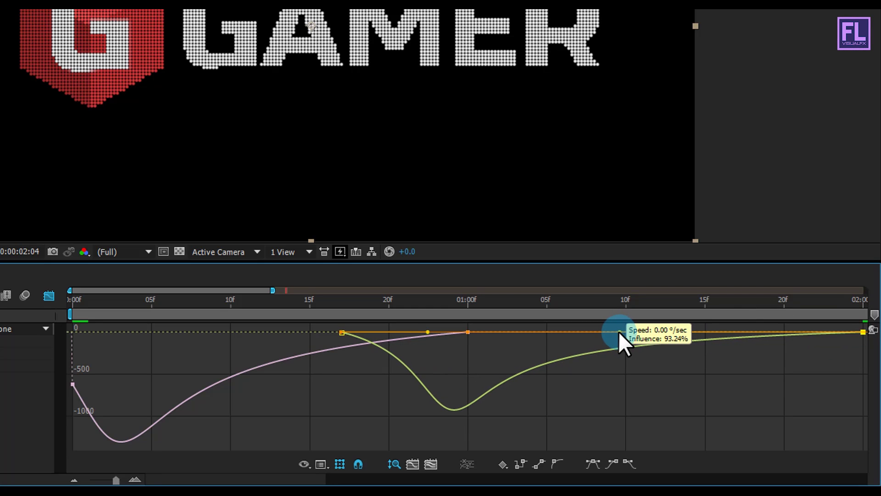
pyautogui.click(428, 332)
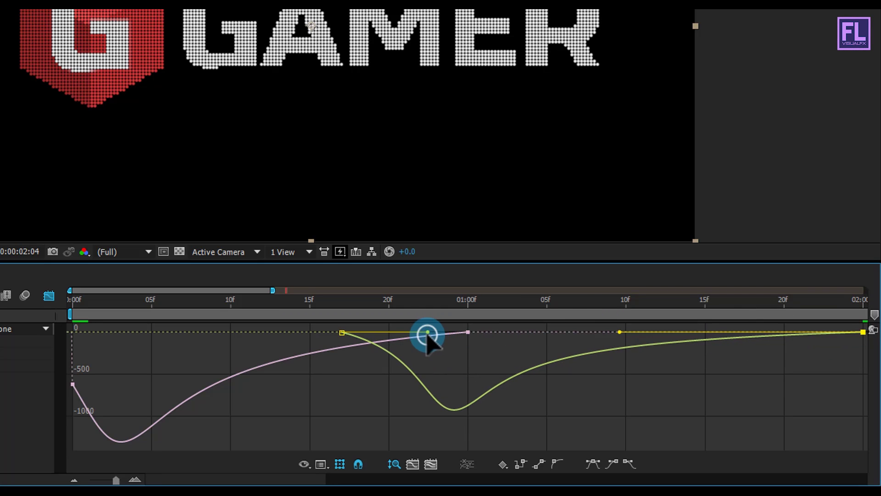
pyautogui.moveTo(422, 333); pyautogui.dragTo(410, 331)
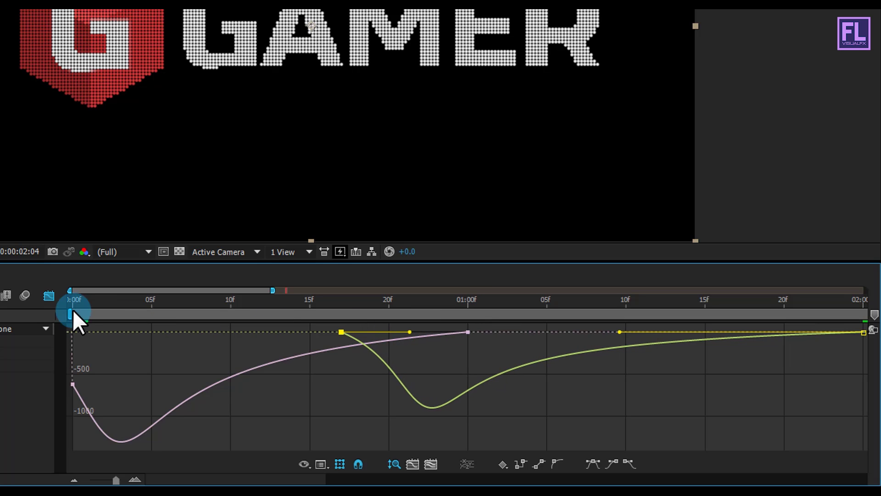
pyautogui.click(48, 295)
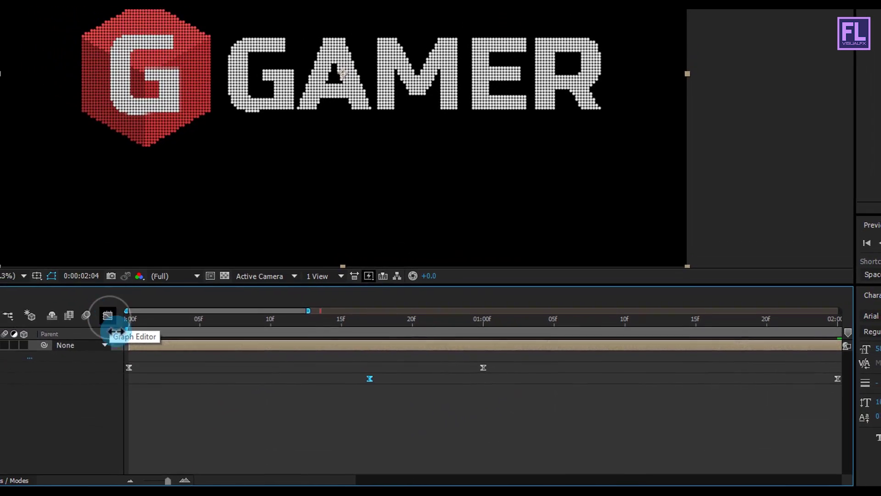
# Preview the eased logo animation from the start, stop at 0:00:02:06, and collapse the LOGO layer's properties.
pyautogui.moveTo(168, 480); pyautogui.dragTo(144, 480)
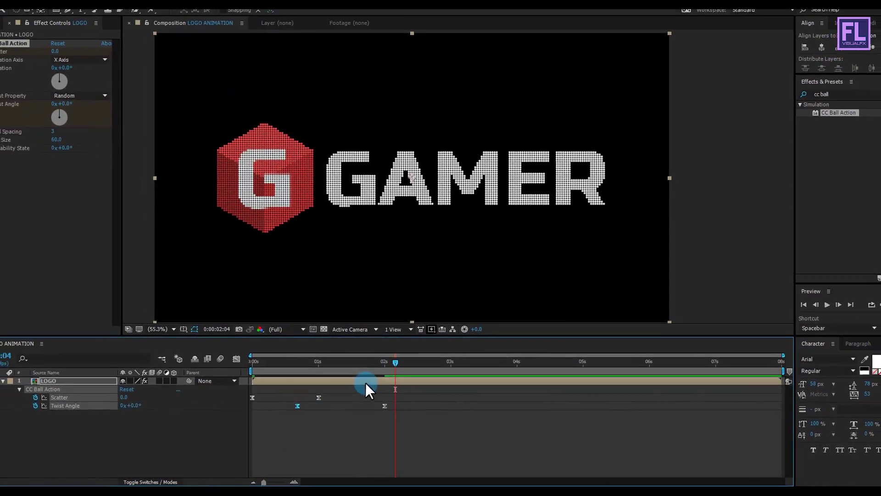
pyautogui.moveTo(395, 362); pyautogui.dragTo(255, 387)
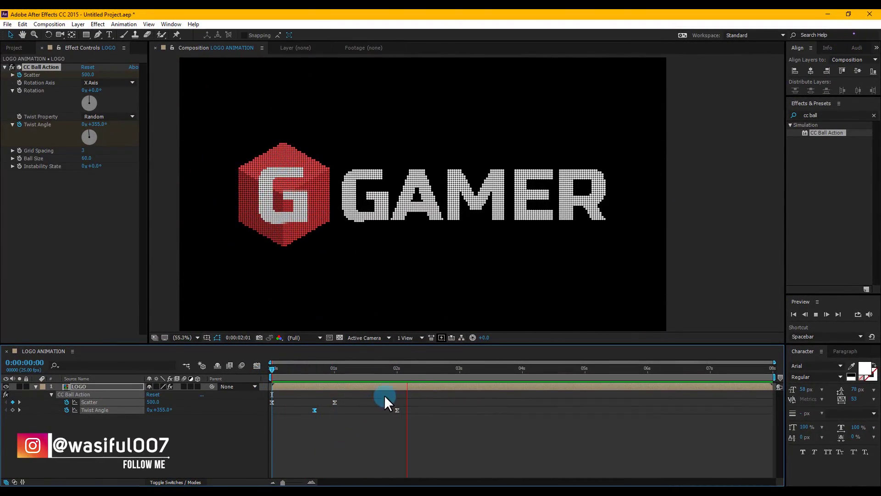
pyautogui.moveTo(417, 371); pyautogui.dragTo(412, 371)
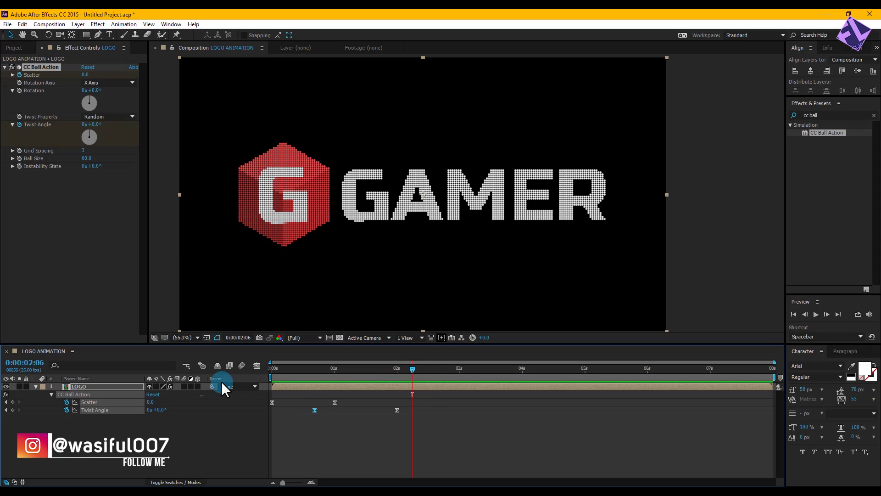
pyautogui.click(35, 387)
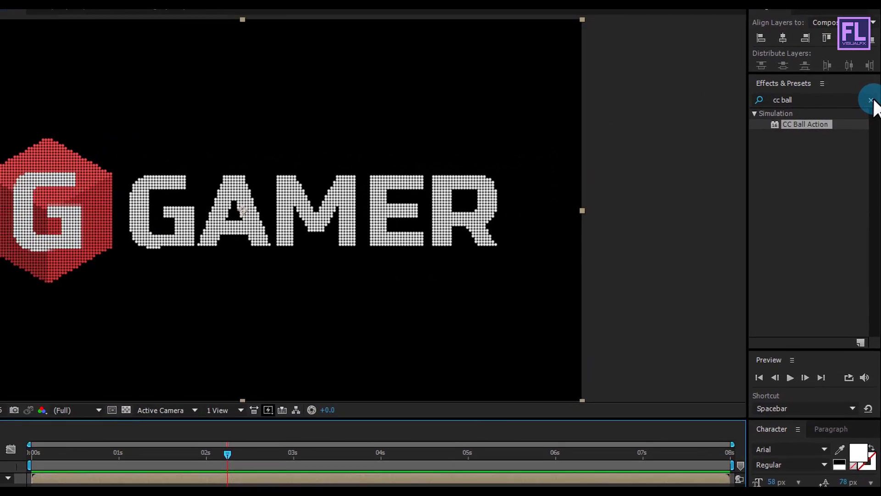
# Search the effects for "glow" and apply the Stylize Glow effect to the LOGO layer.
pyautogui.click(873, 115)
pyautogui.click(861, 94)
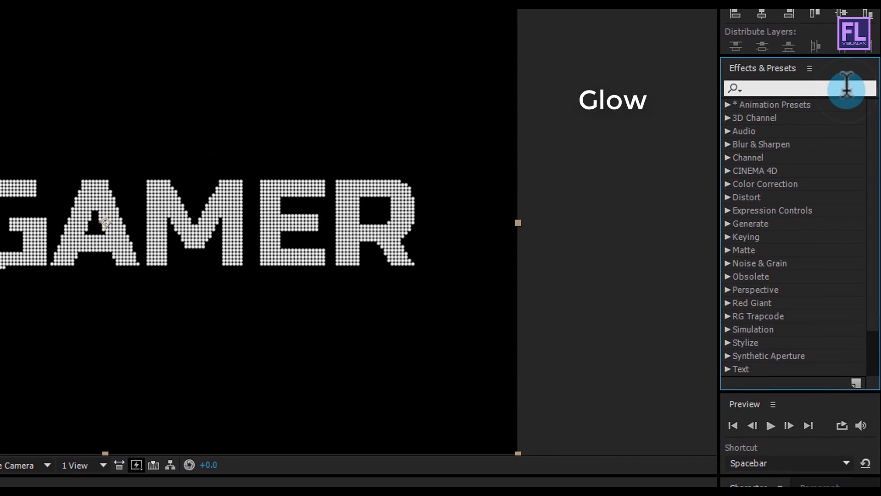
pyautogui.write('glow')
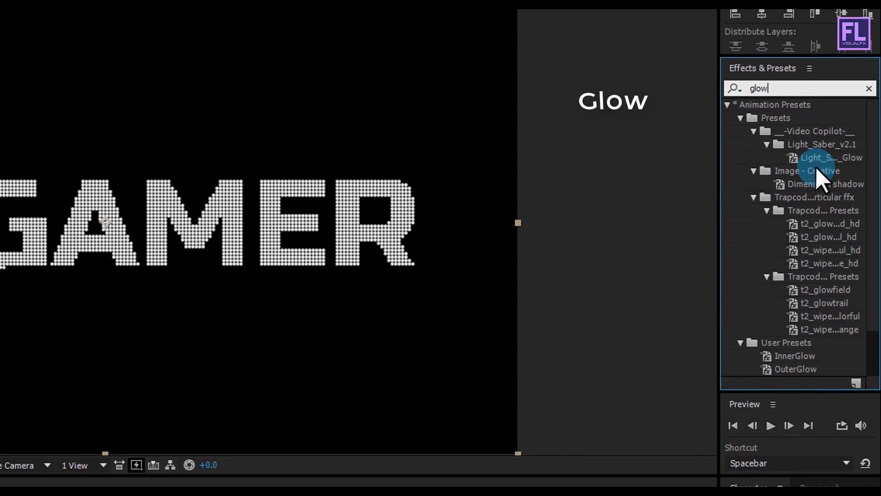
pyautogui.scroll(-2, 818, 177)
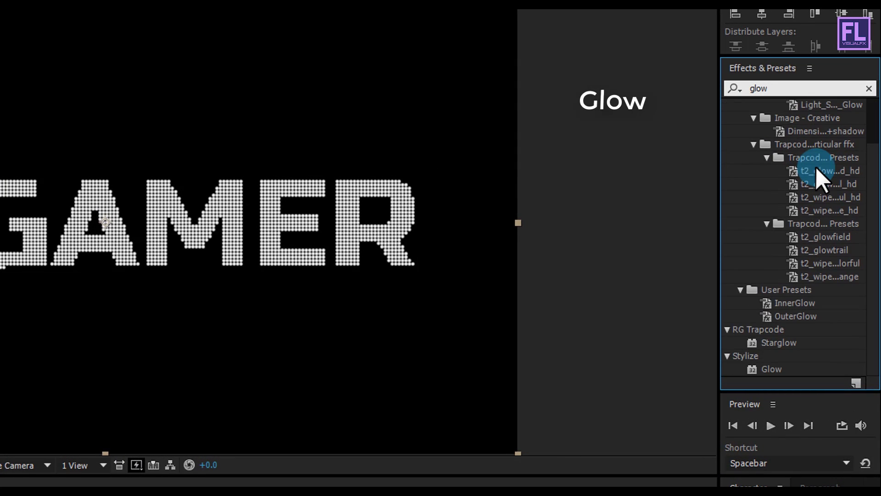
pyautogui.moveTo(773, 372); pyautogui.dragTo(0, 409)
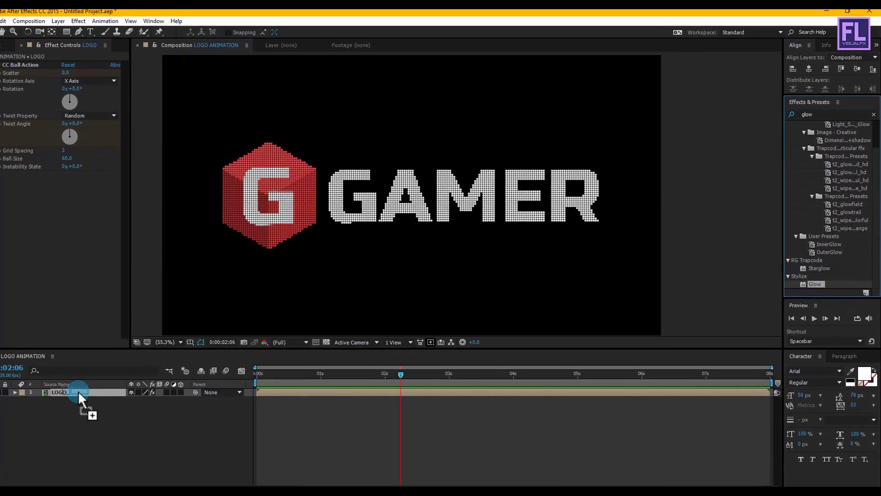
pyautogui.moveTo(78, 390); pyautogui.dragTo(79, 389)
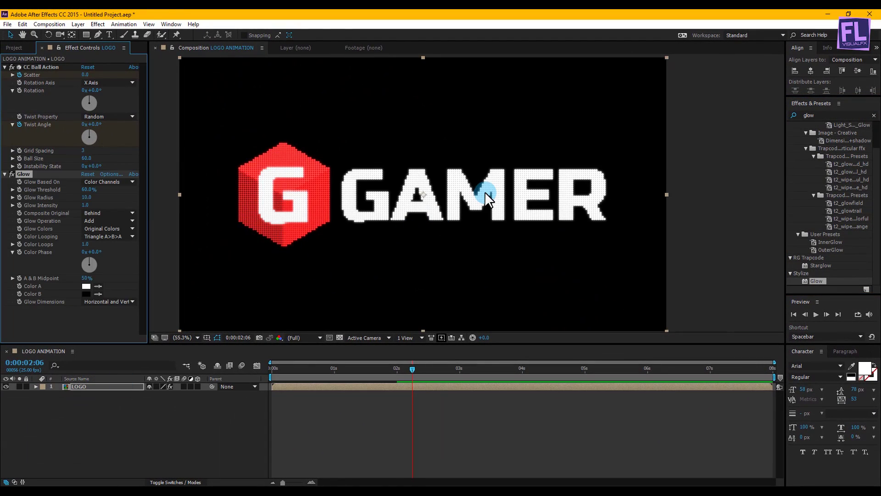
pyautogui.moveTo(461, 195); pyautogui.dragTo(485, 199)
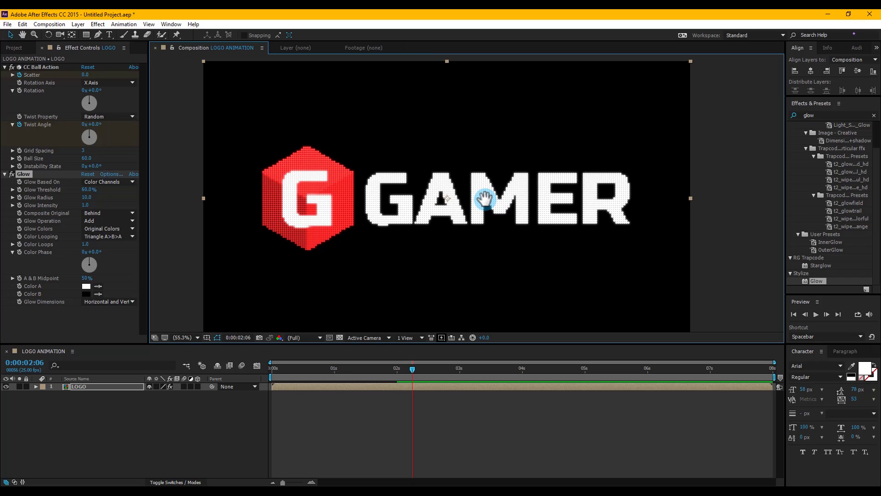
pyautogui.scroll(-1, 484, 199)
pyautogui.scroll(1, 484, 199)
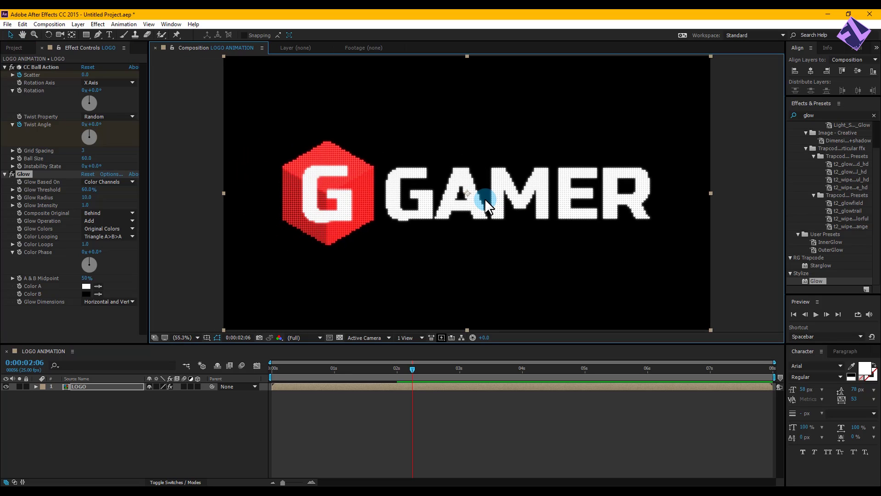
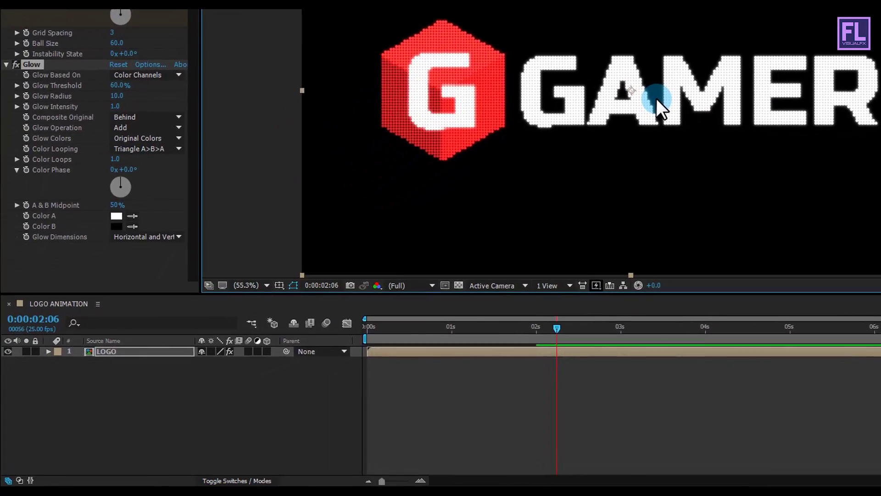
# Duplicate the LOGO layer and rename the duplicate LOGO COPY.
pyautogui.click(124, 352)
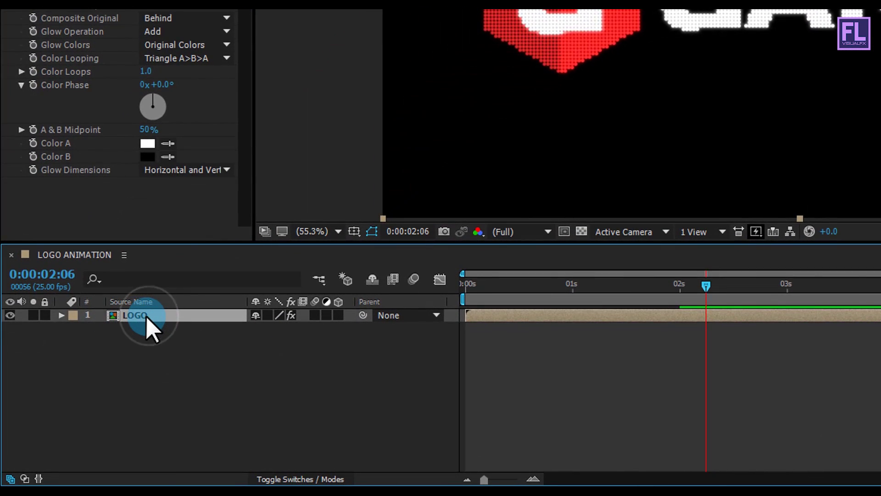
pyautogui.hotkey('ctrl', 'd')
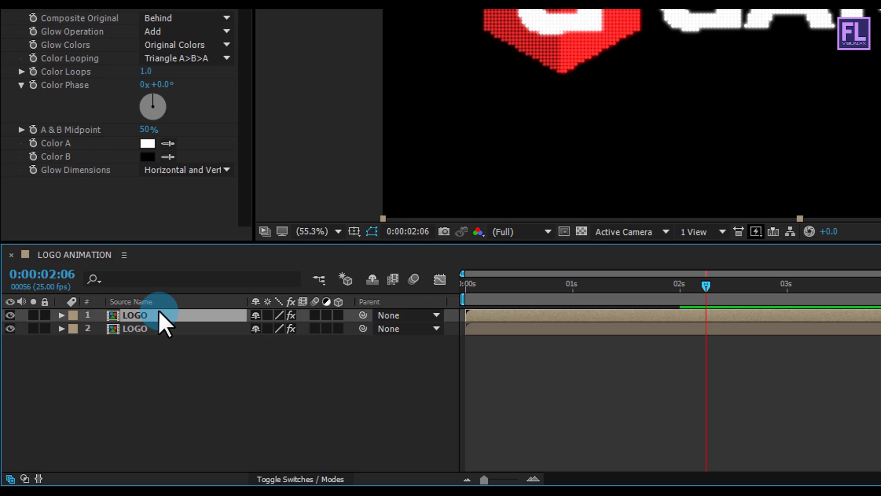
pyautogui.press('Return')
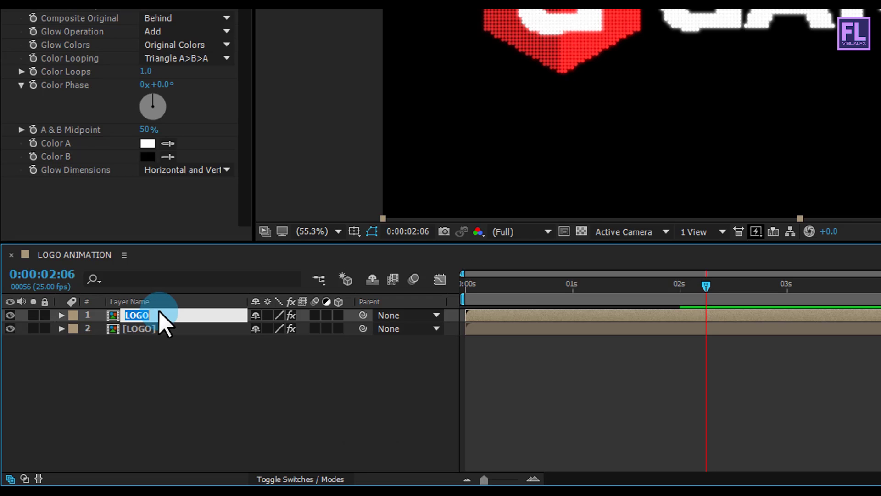
pyautogui.write('L')
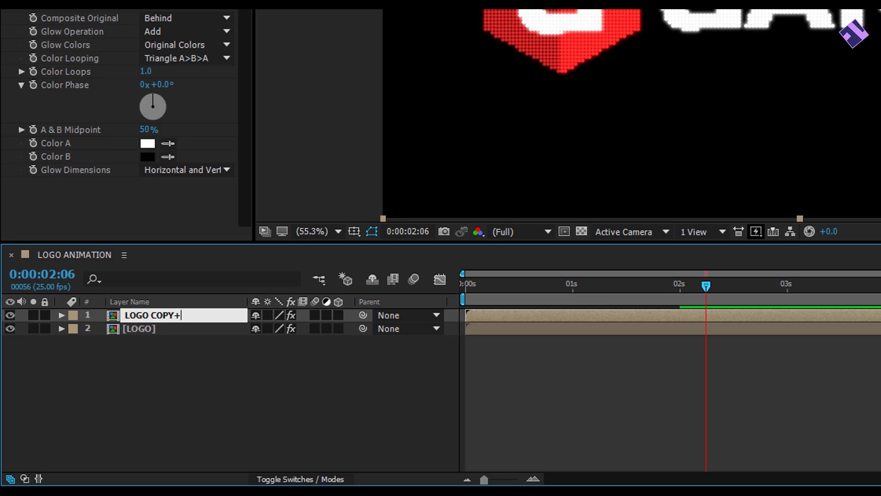
pyautogui.click(156, 316)
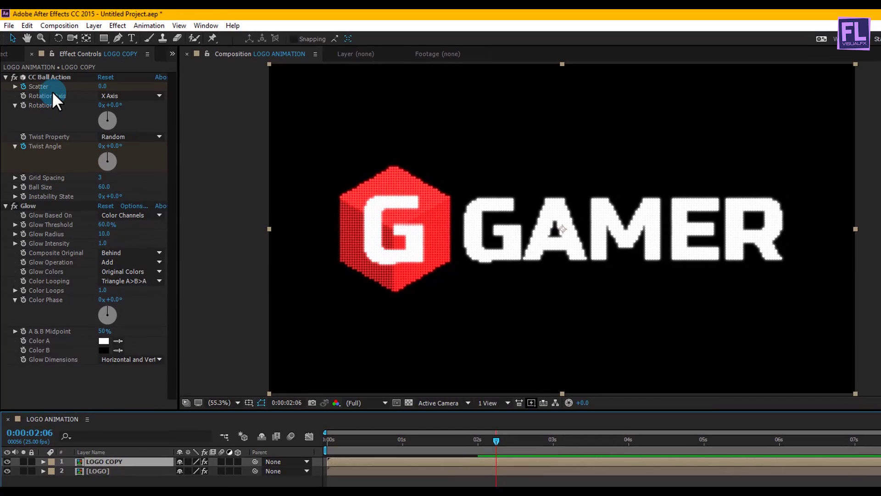
# Remove the CC Ball Action and Glow effects from LOGO COPY and move that layer below the LOGO layer.
pyautogui.click(46, 79)
pyautogui.press('Delete')
pyautogui.click(30, 78)
pyautogui.press('Delete')
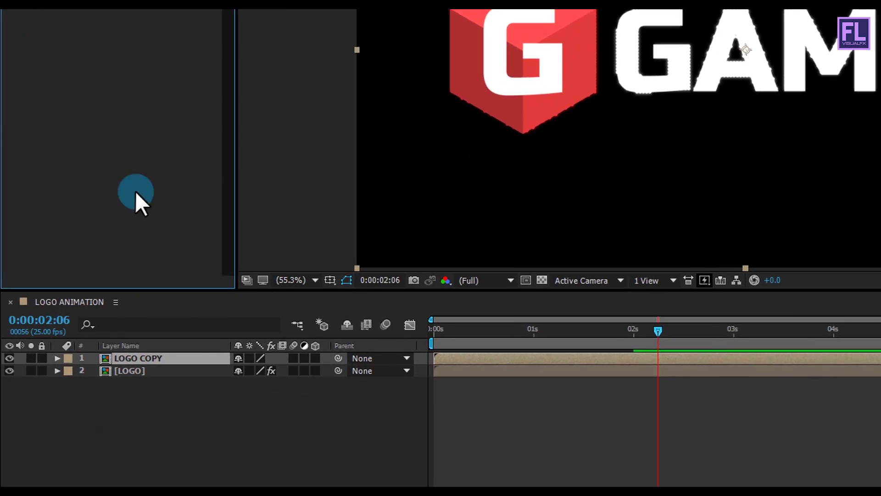
pyautogui.moveTo(140, 358); pyautogui.dragTo(149, 371)
pyautogui.moveTo(166, 321); pyautogui.dragTo(164, 342)
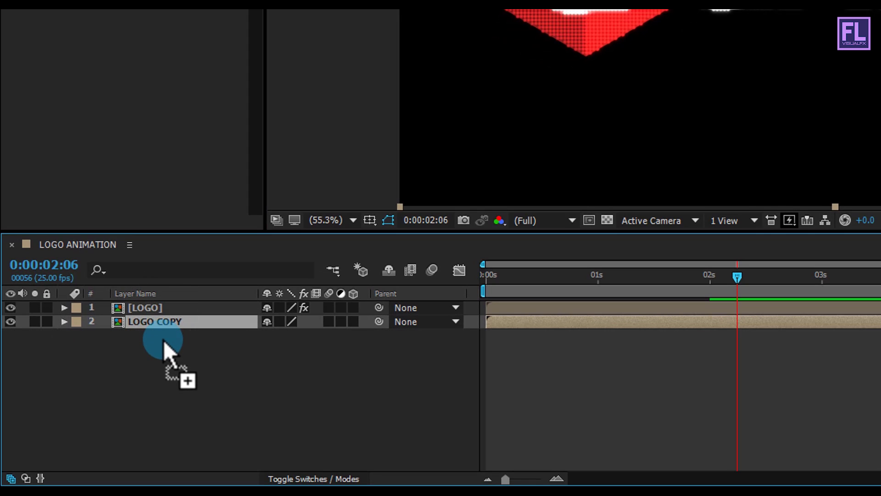
# Keyframe the LOGO layer's Opacity from 100% at 0:00:02:00 to 0% at 0:00:04:00 and apply Easy Ease to both keyframes.
pyautogui.click(151, 307)
pyautogui.press('t')
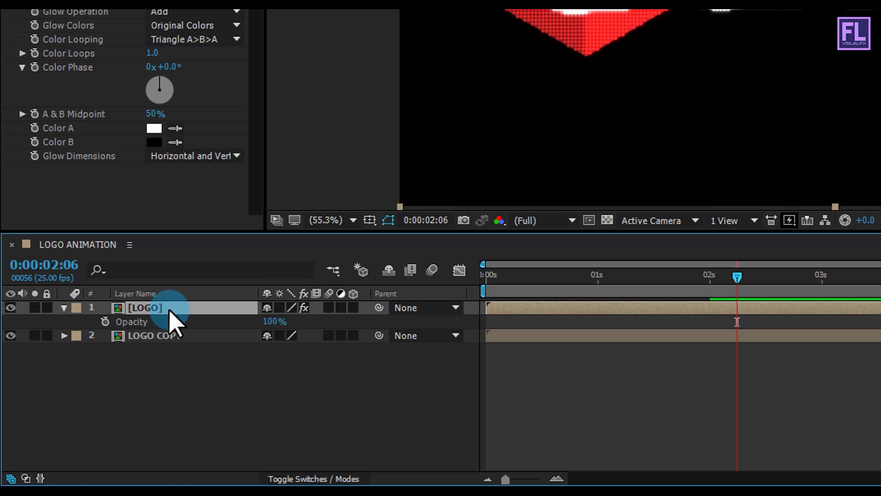
pyautogui.moveTo(737, 278); pyautogui.dragTo(710, 278)
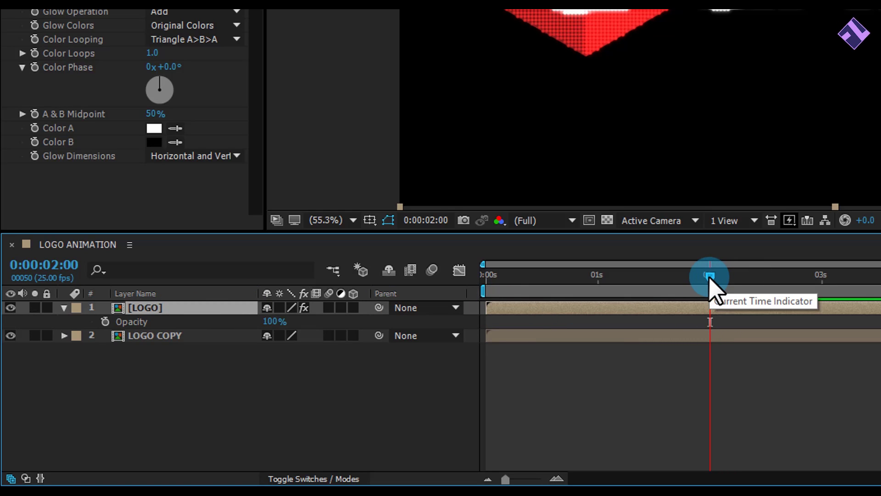
pyautogui.click(105, 322)
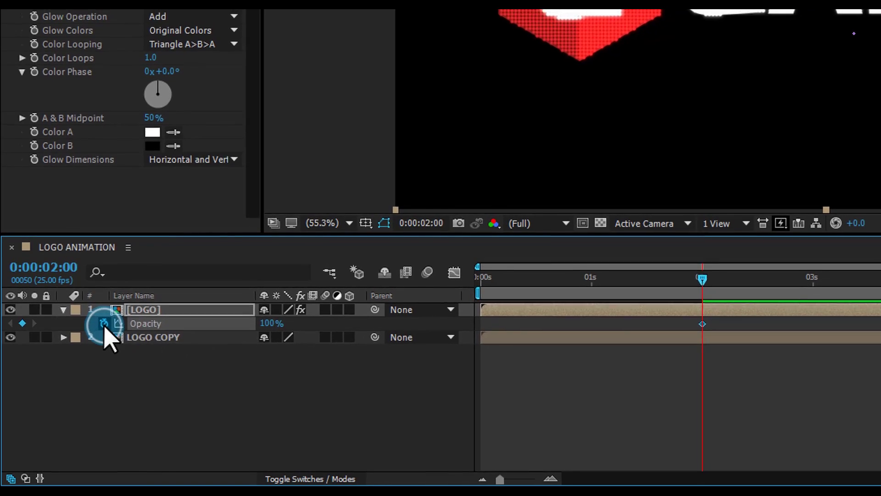
pyautogui.moveTo(712, 278); pyautogui.dragTo(773, 276)
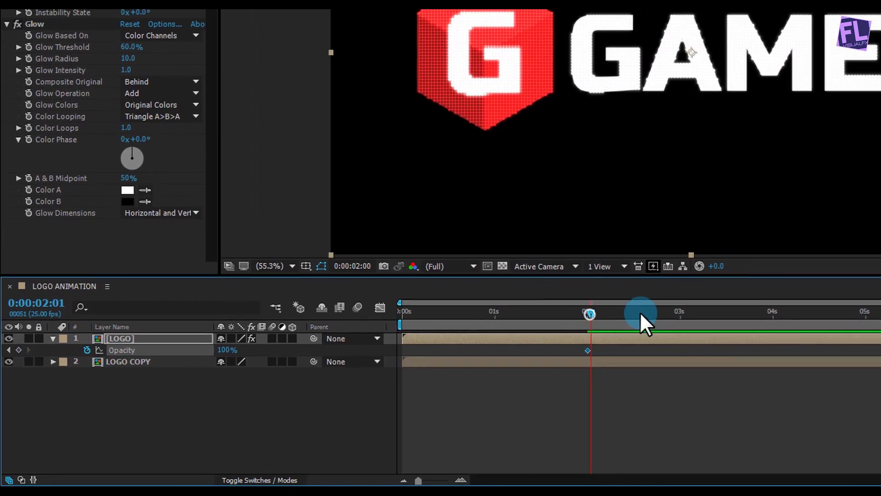
pyautogui.moveTo(640, 312); pyautogui.dragTo(772, 312)
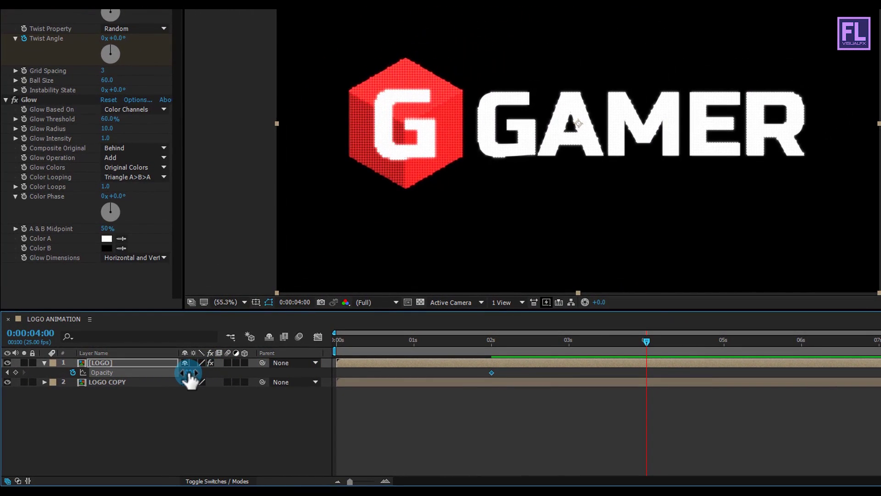
pyautogui.moveTo(183, 372); pyautogui.dragTo(68, 368)
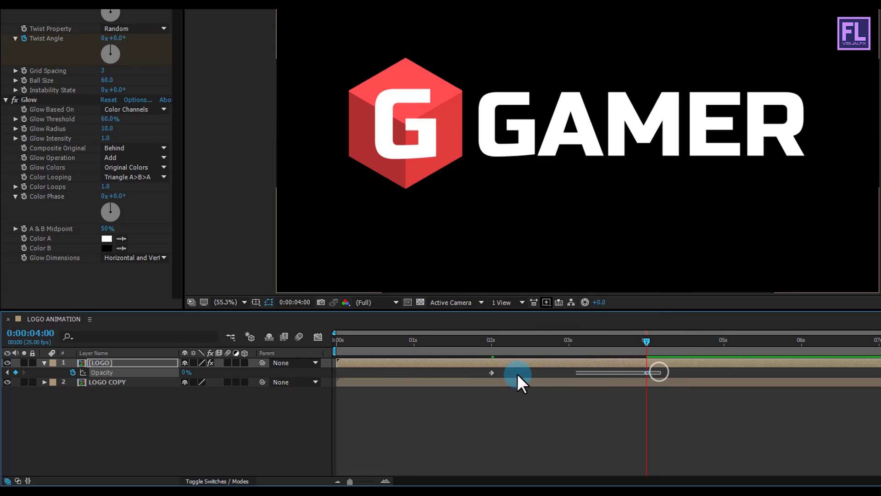
pyautogui.moveTo(442, 374); pyautogui.dragTo(444, 374)
pyautogui.press('F9')
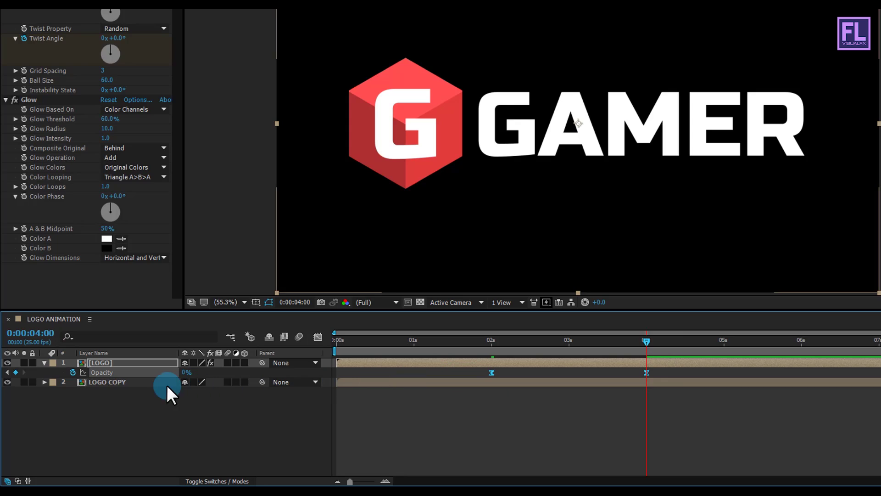
# Keyframe LOGO COPY's Opacity from 0% at 0:00:02:00 to 100% at 0:00:02:14 and apply Easy Ease to both keyframes.
pyautogui.click(116, 382)
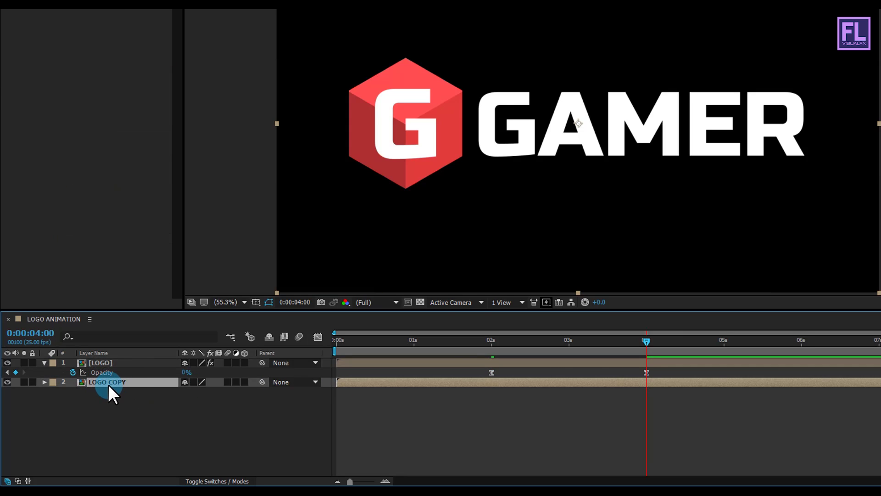
pyautogui.press('t')
pyautogui.moveTo(508, 343); pyautogui.dragTo(492, 342)
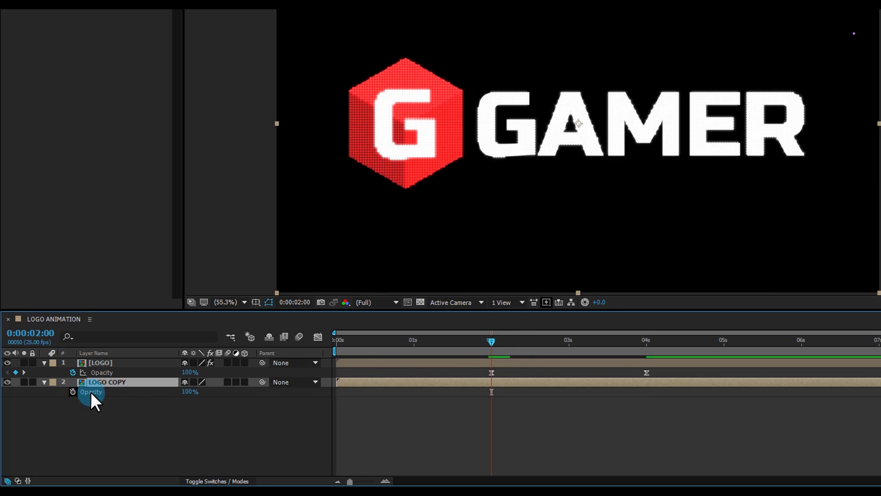
pyautogui.click(73, 391)
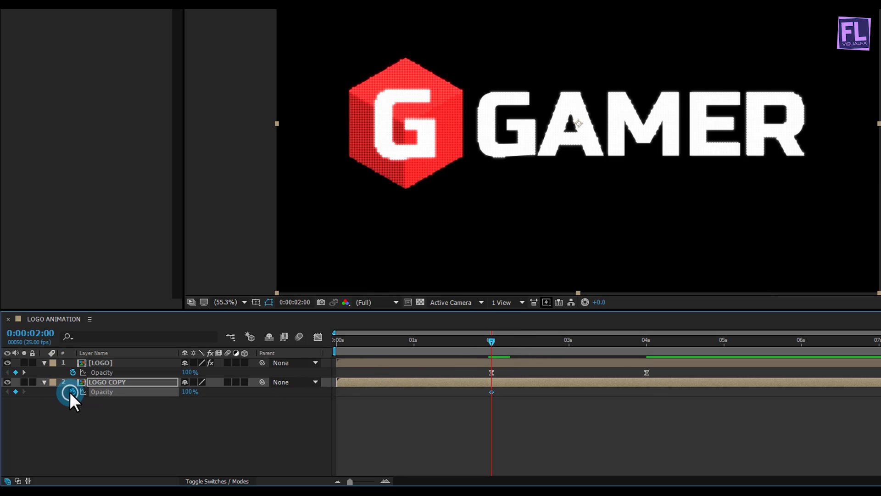
pyautogui.moveTo(188, 390); pyautogui.dragTo(117, 396)
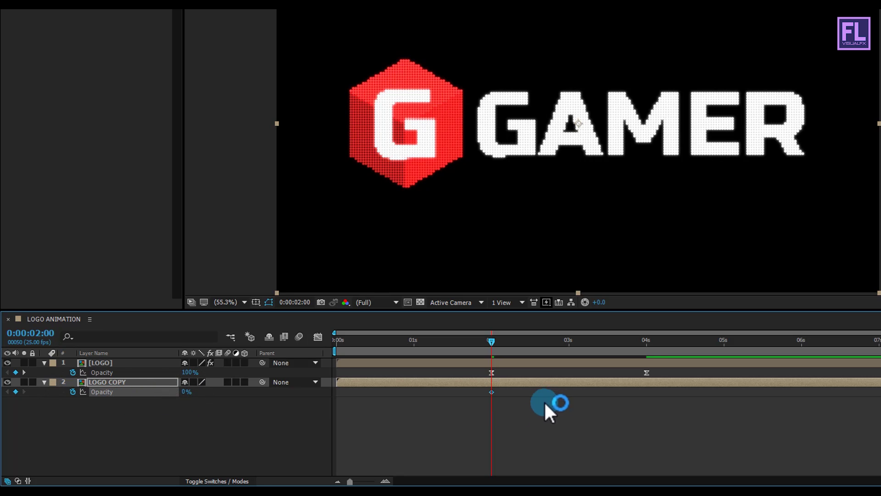
pyautogui.moveTo(495, 342); pyautogui.dragTo(536, 341)
pyautogui.moveTo(199, 389); pyautogui.dragTo(238, 390)
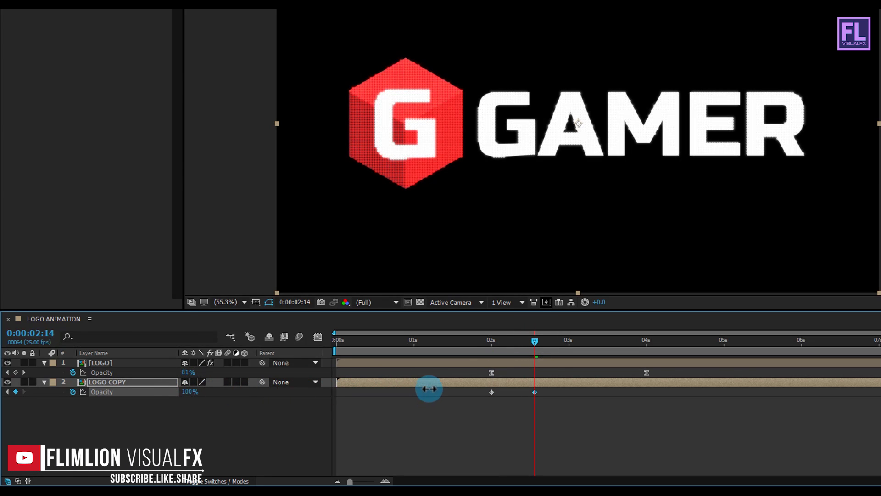
pyautogui.click(507, 404)
pyautogui.moveTo(507, 404); pyautogui.dragTo(481, 392)
pyautogui.press('F9')
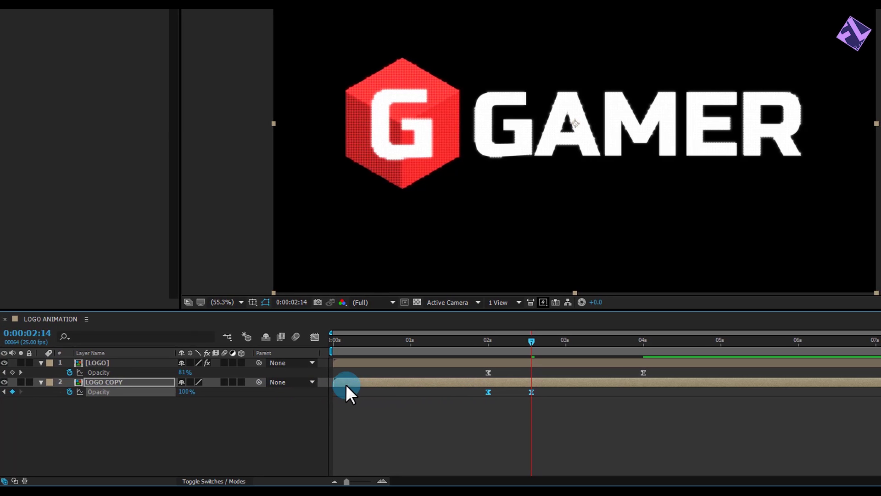
# Trim LOGO COPY's start to just before its first Opacity keyframe and LOGO's end to just after its last.
pyautogui.moveTo(339, 382); pyautogui.dragTo(443, 382)
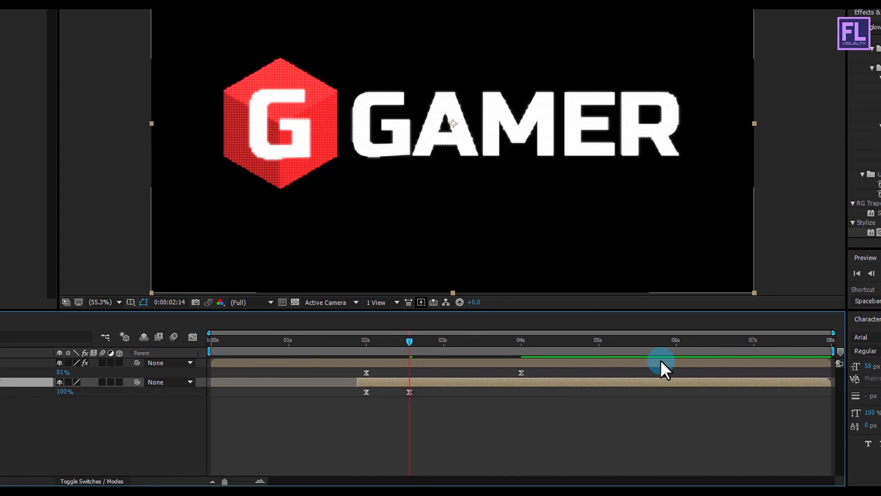
pyautogui.moveTo(826, 362); pyautogui.dragTo(558, 367)
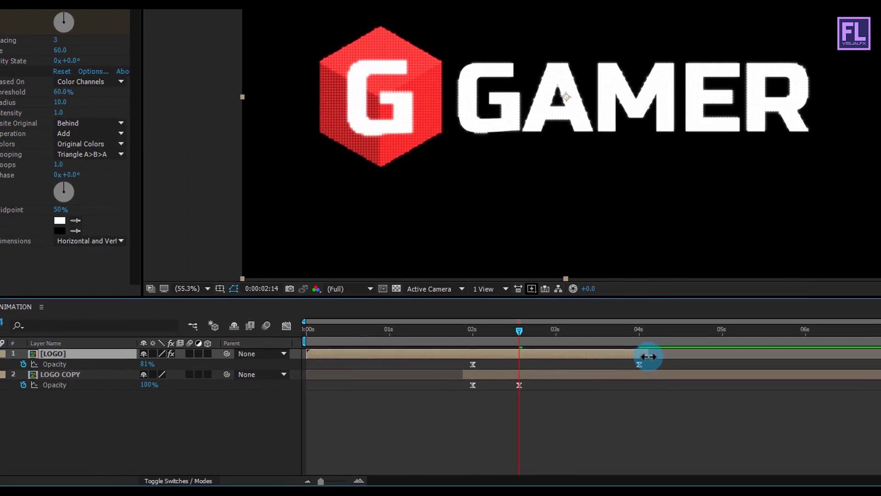
pyautogui.moveTo(648, 356); pyautogui.dragTo(648, 357)
# Collapse the properties of both layers and make LOGO COPY a 3D layer.
pyautogui.click(511, 338)
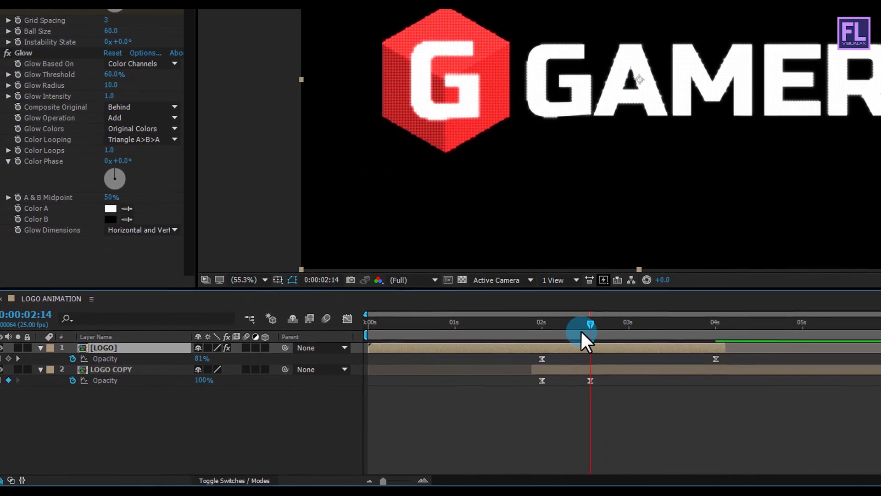
pyautogui.click(48, 377)
pyautogui.click(49, 367)
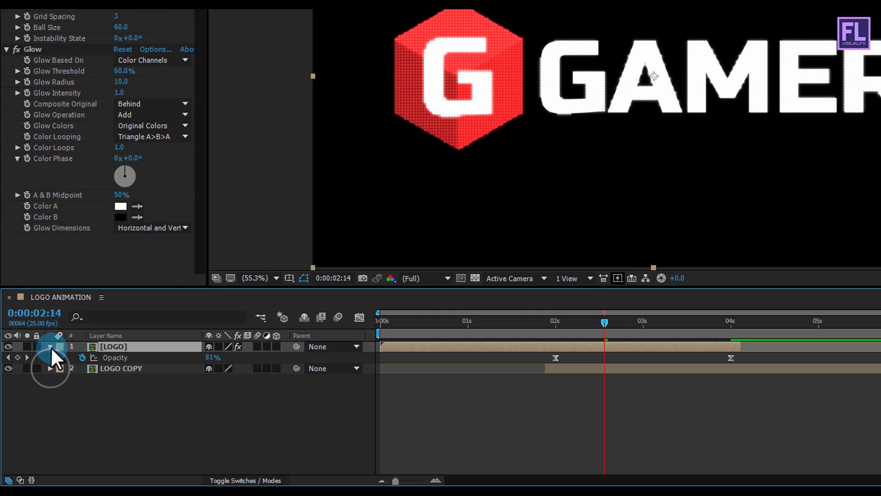
pyautogui.click(50, 346)
pyautogui.click(103, 373)
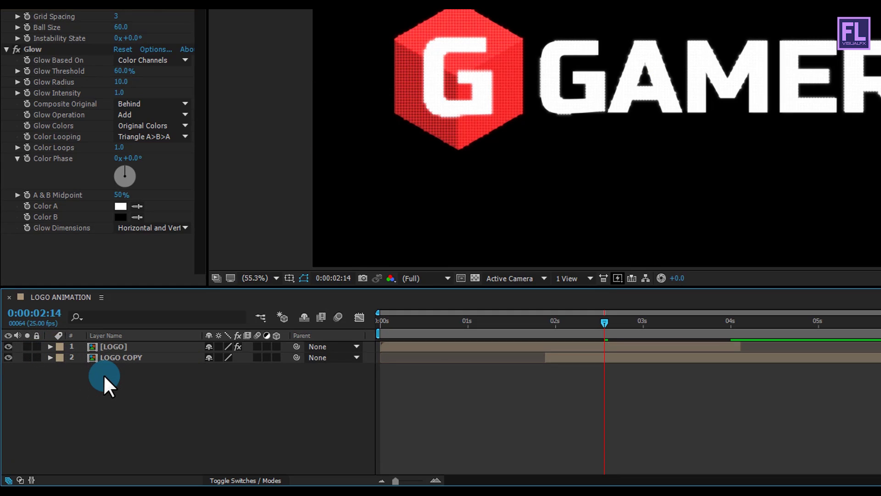
pyautogui.click(122, 358)
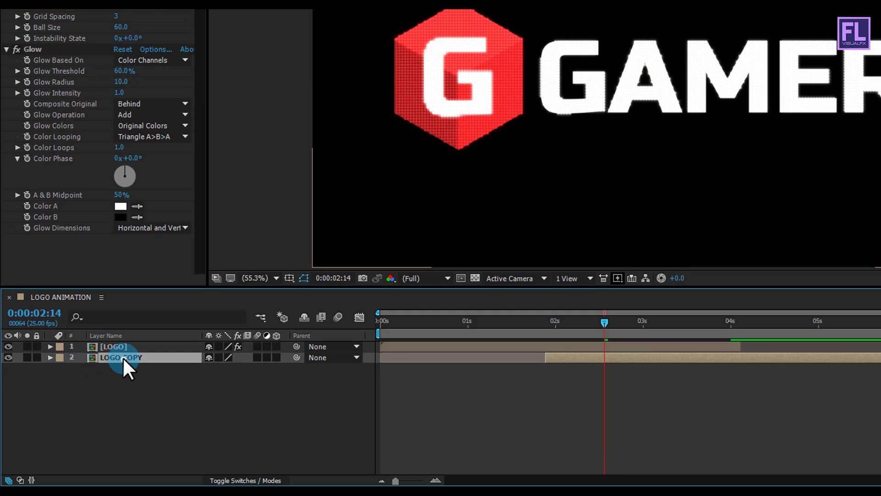
pyautogui.click(276, 357)
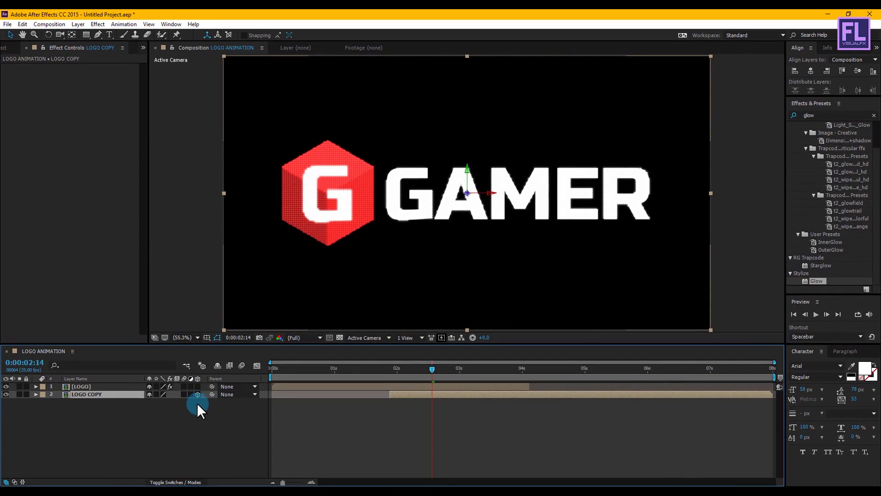
# Preview the crossfade from particles to the clean logo from the start, and park the current time at 0:00:02:15.
pyautogui.moveTo(432, 368); pyautogui.dragTo(189, 442)
pyautogui.press('space')
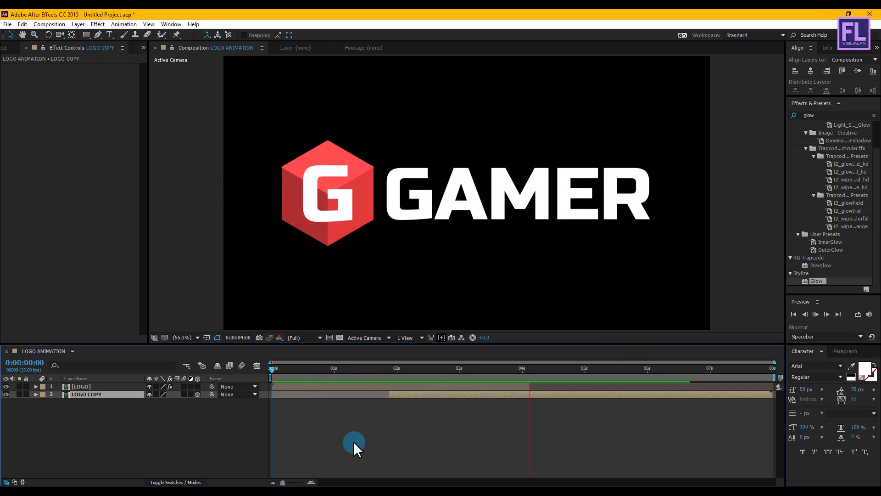
pyautogui.moveTo(563, 379); pyautogui.dragTo(302, 376)
pyautogui.press('space')
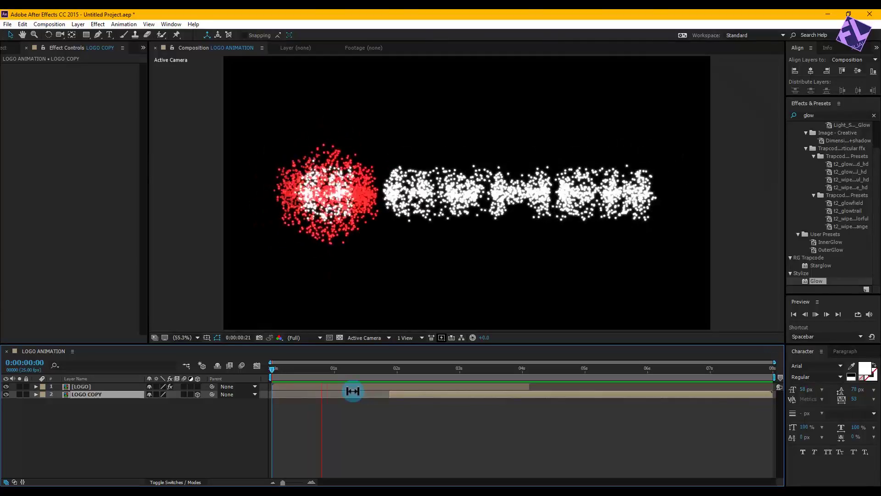
pyautogui.moveTo(436, 370); pyautogui.dragTo(322, 372)
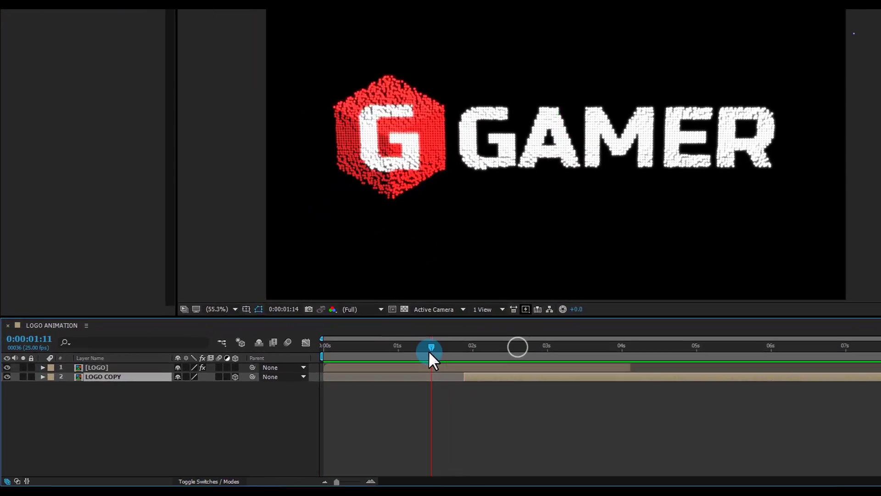
pyautogui.moveTo(421, 339); pyautogui.dragTo(580, 341)
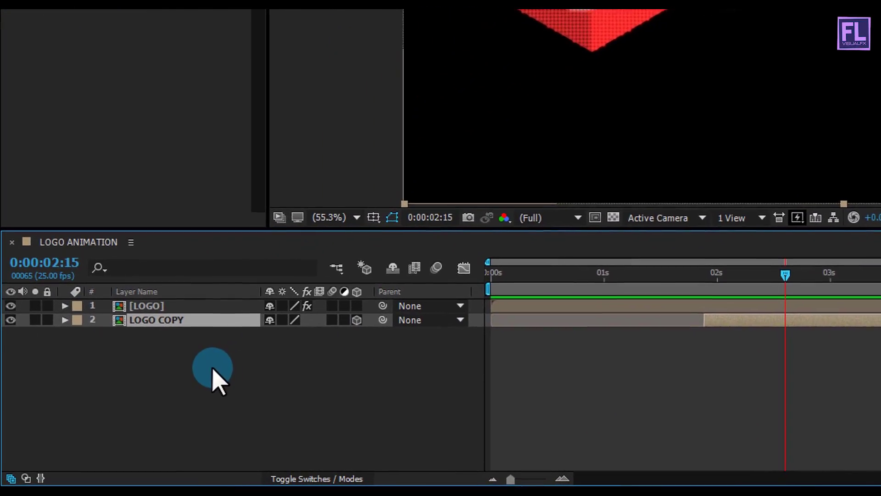
# Add a two-node camera to the LOGO ANIMATION composition with the Custom preset and a 50 mm focal length.
pyautogui.click(204, 391)
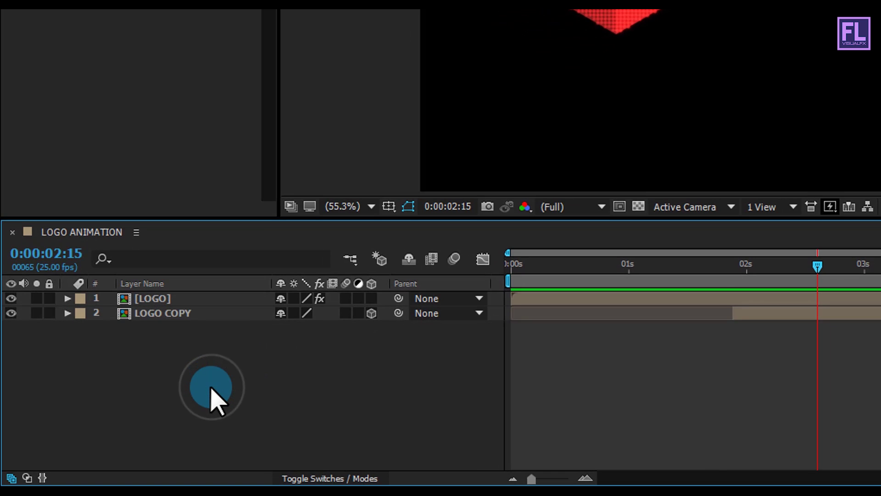
pyautogui.rightClick(211, 388)
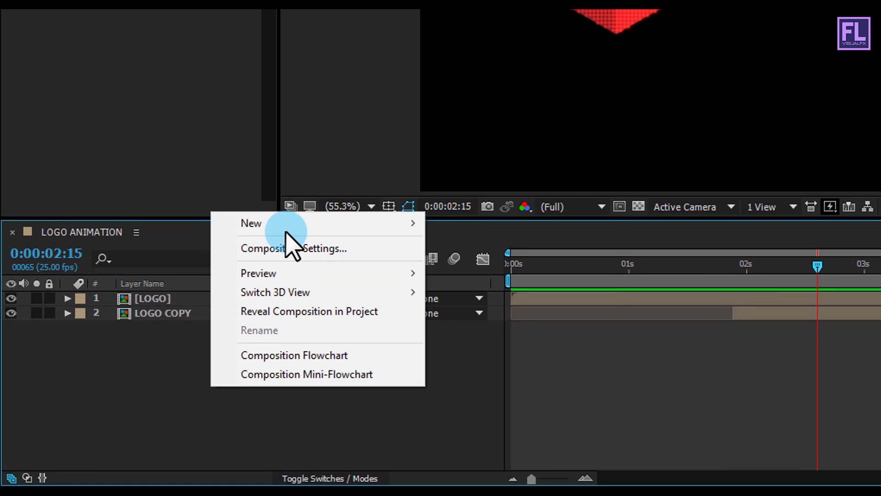
pyautogui.click(285, 230)
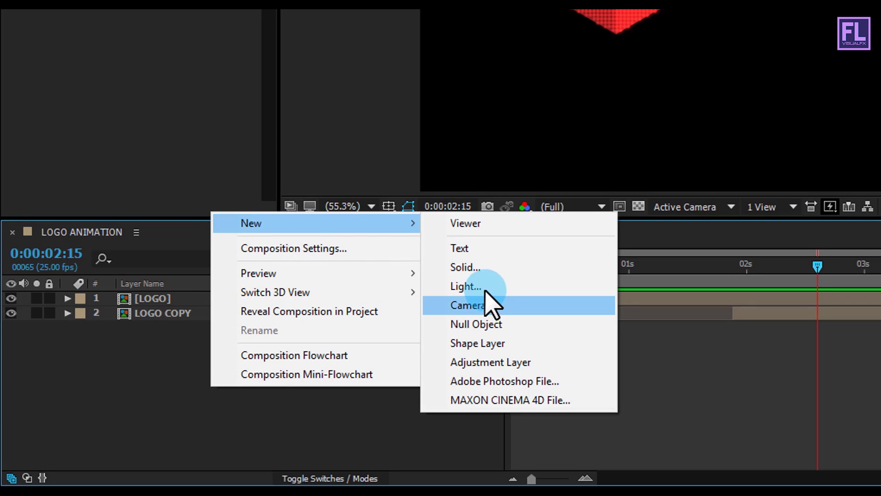
pyautogui.click(496, 322)
pyautogui.click(492, 306)
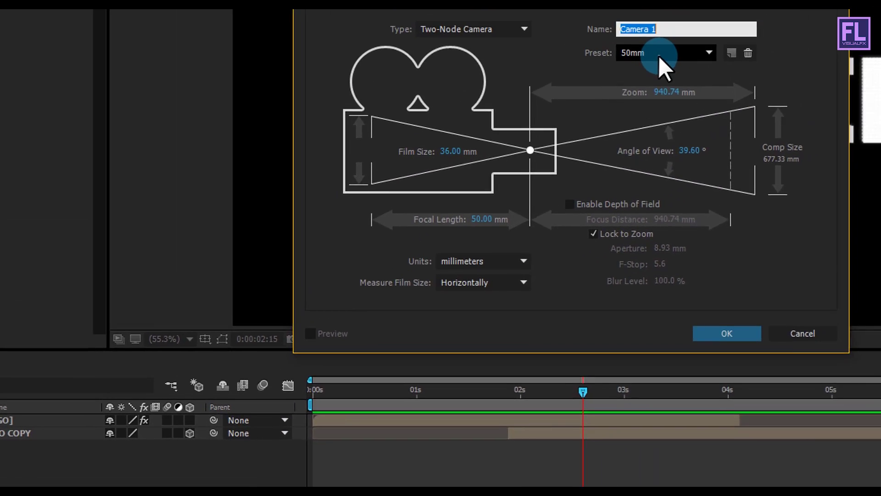
pyautogui.click(659, 56)
pyautogui.click(654, 73)
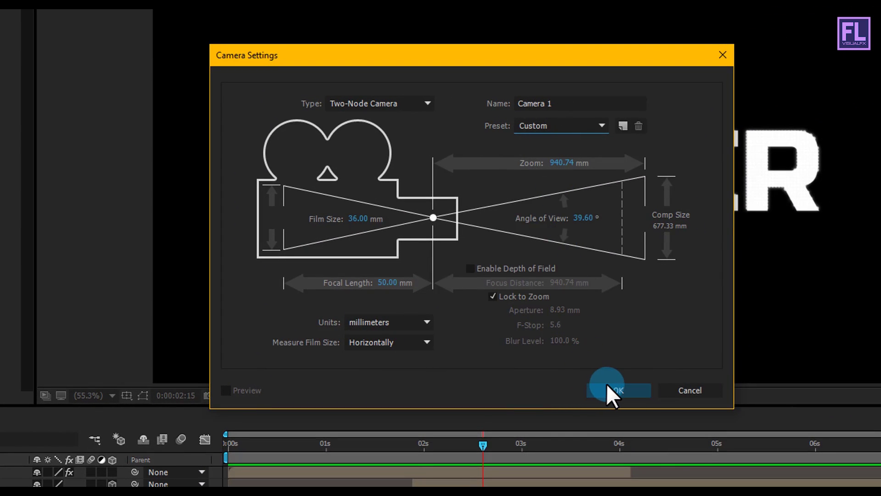
pyautogui.click(607, 384)
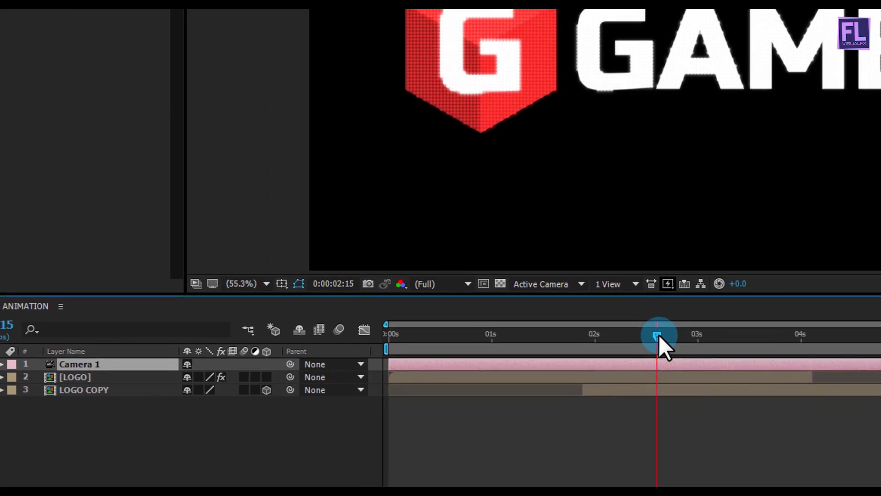
# Add a null object to the composition and make it a 3D layer.
pyautogui.moveTo(659, 335); pyautogui.dragTo(388, 335)
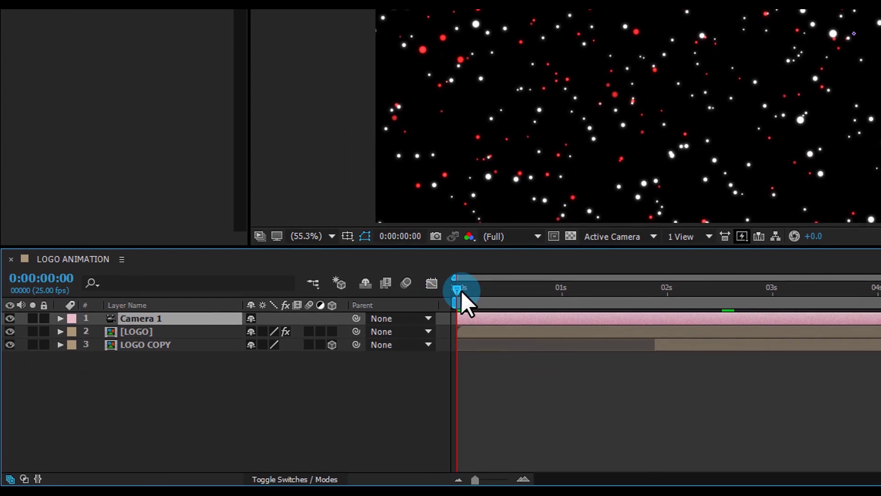
pyautogui.moveTo(462, 291); pyautogui.dragTo(630, 284)
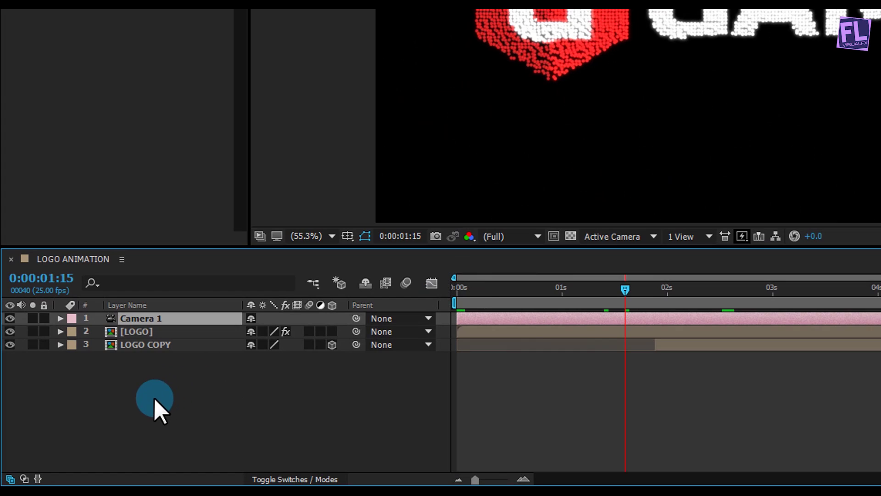
pyautogui.rightClick(154, 399)
pyautogui.moveTo(199, 257)
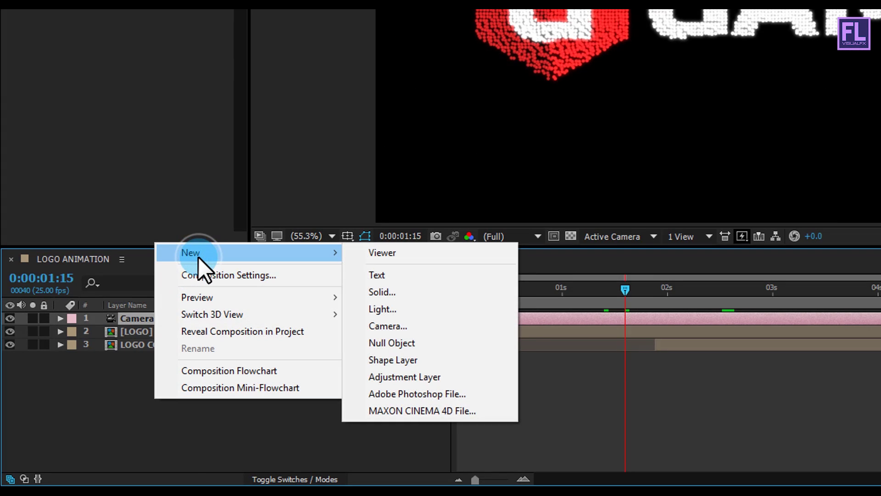
pyautogui.click(404, 341)
pyautogui.click(331, 318)
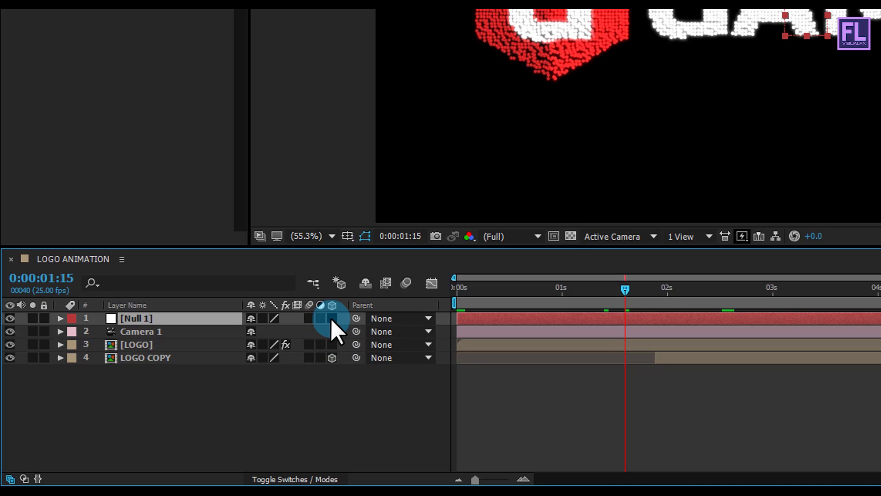
# Rename the null layer as Rotation.
pyautogui.click(141, 318)
pyautogui.click(211, 388)
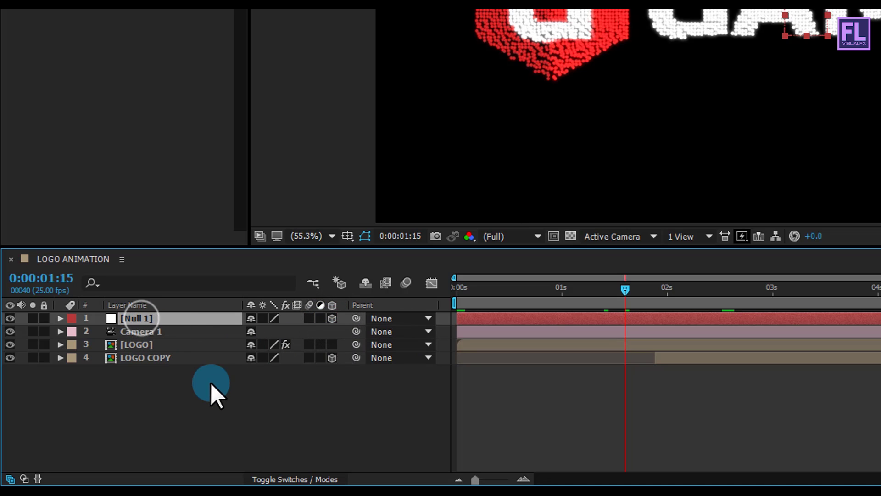
pyautogui.press('Return')
pyautogui.press('BackSpace')
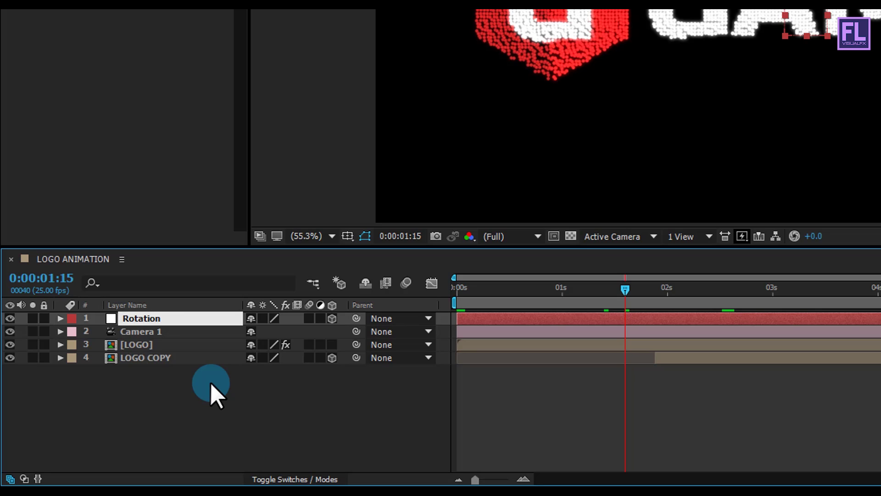
pyautogui.press('Return')
# Parent Camera 1 to the Rotation null and check that the Parent column is enabled in the timeline.
pyautogui.click(168, 331)
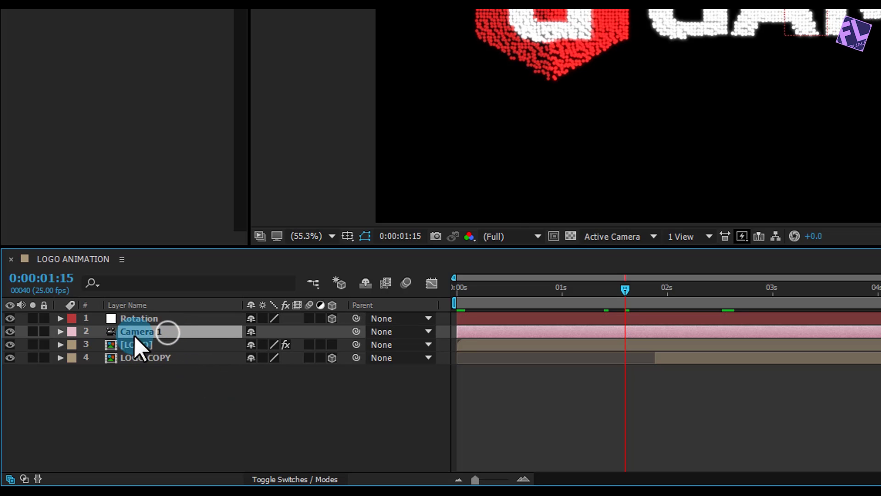
pyautogui.moveTo(357, 332); pyautogui.dragTo(136, 316)
pyautogui.rightClick(181, 303)
pyautogui.click(221, 351)
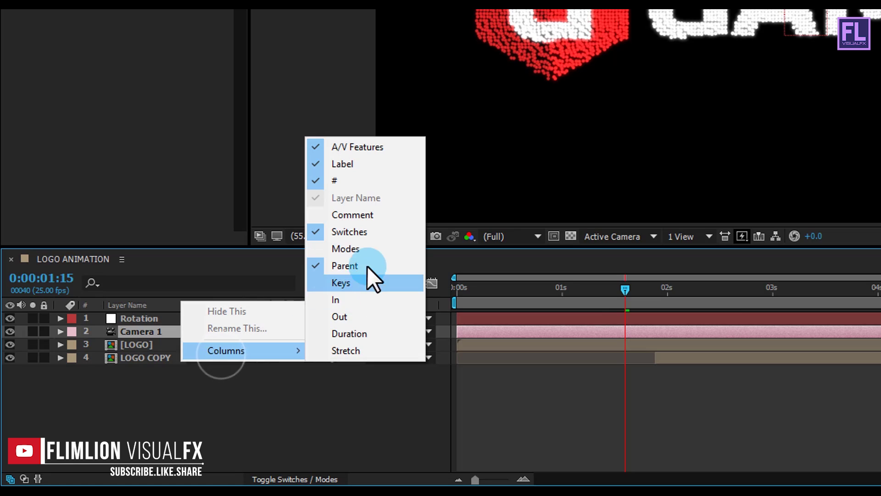
pyautogui.click(331, 266)
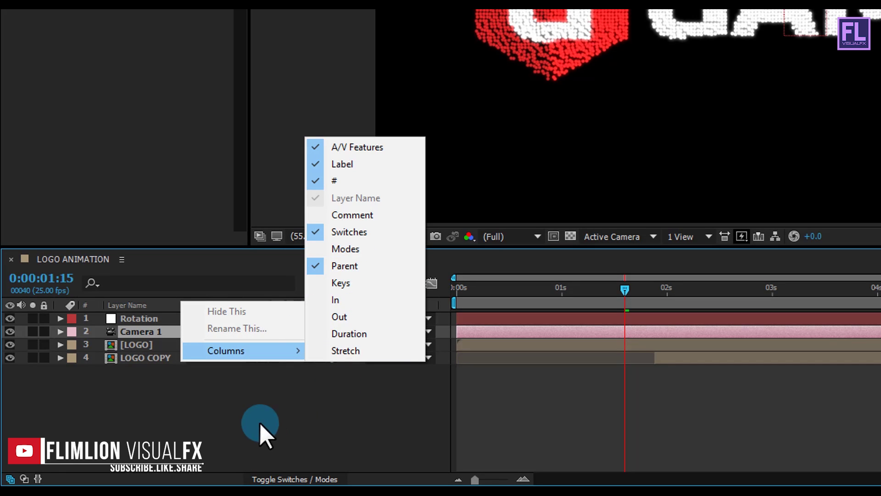
pyautogui.click(244, 409)
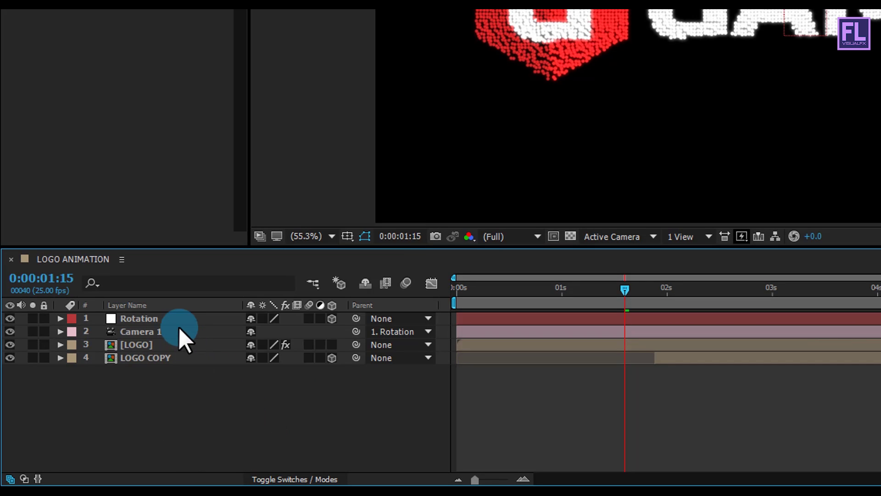
# Keyframe Camera 1's Position at 0:00:00:00 and pull the camera back to a Z of -5486.7 at 0:00:07:24.
pyautogui.click(156, 334)
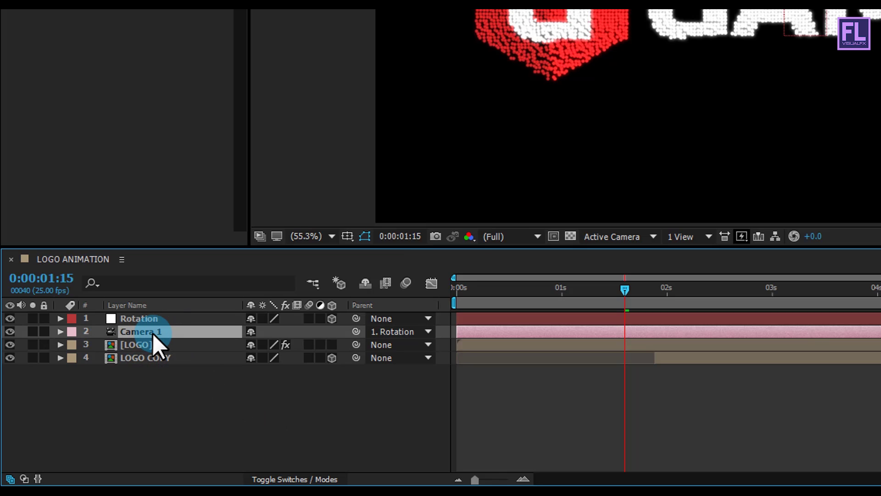
pyautogui.press('p')
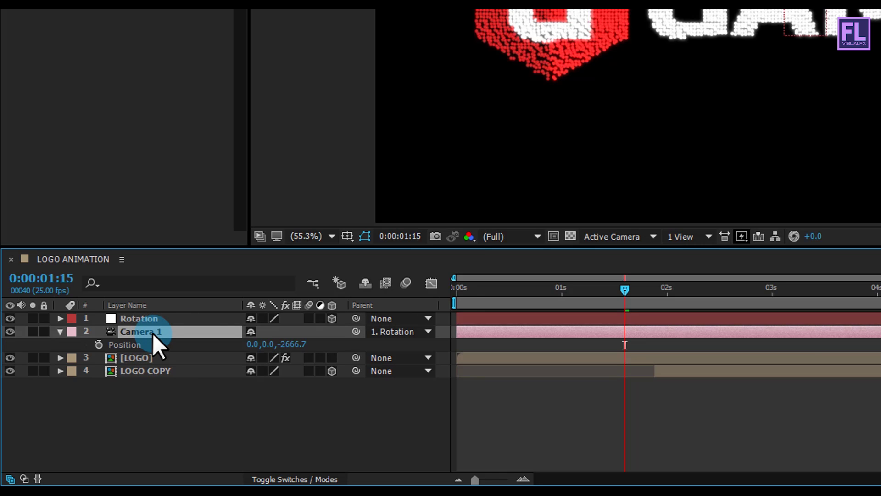
pyautogui.moveTo(613, 288); pyautogui.dragTo(437, 297)
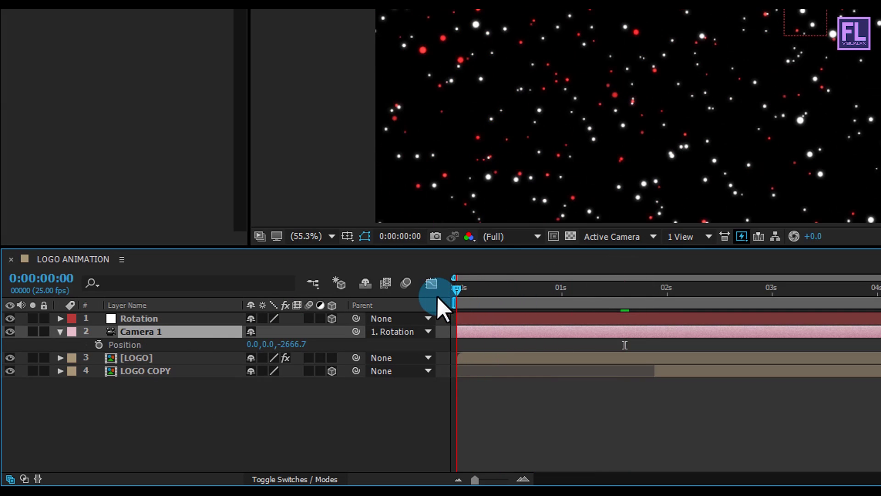
pyautogui.click(99, 345)
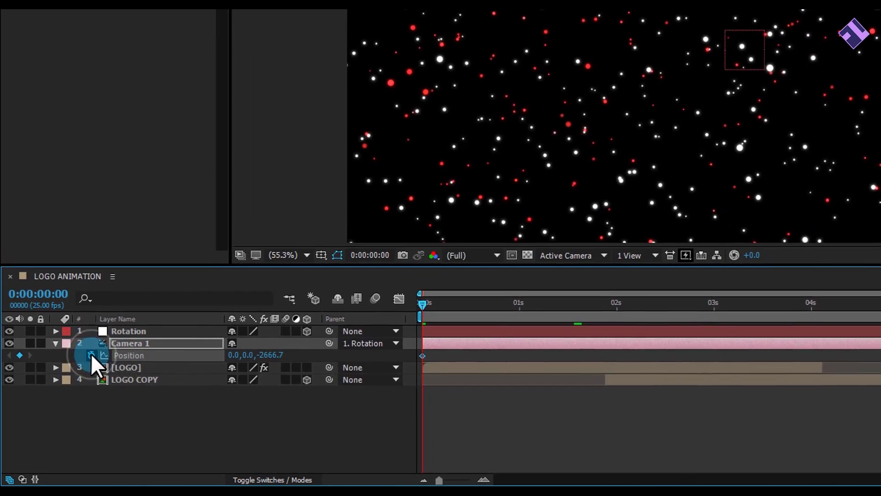
pyautogui.click(578, 303)
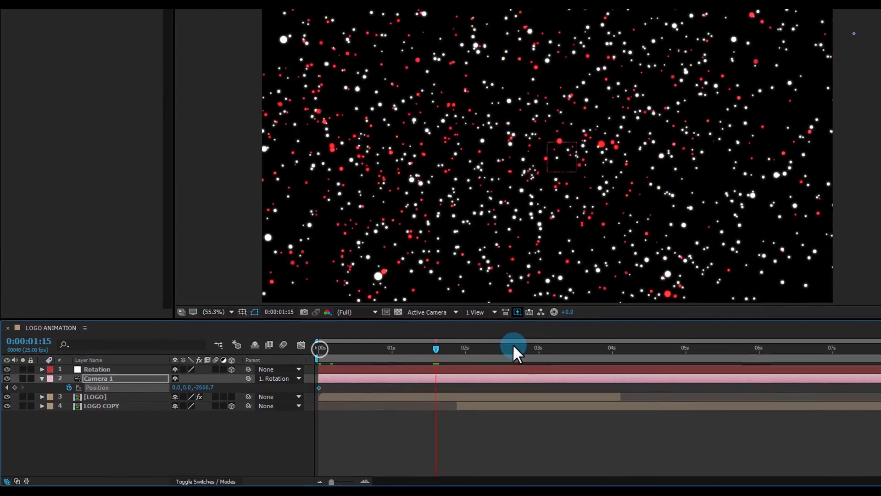
pyautogui.moveTo(513, 344); pyautogui.dragTo(778, 370)
pyautogui.moveTo(176, 401)
pyautogui.mouseDown()
pyautogui.moveTo(66, 400)
pyautogui.moveTo(189, 403)
pyautogui.moveTo(172, 401)
pyautogui.moveTo(196, 391)
pyautogui.moveTo(188, 390)
pyautogui.mouseUp()
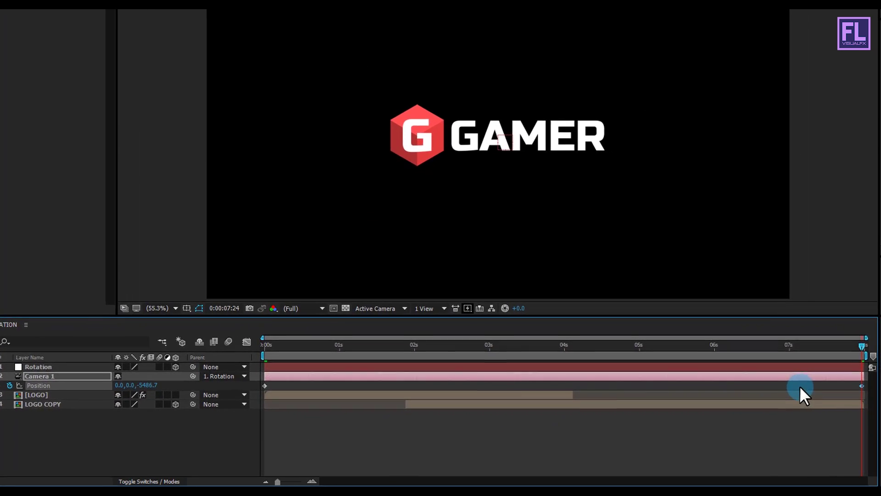
# Apply Easy Ease to both of Camera 1's Position keyframes.
pyautogui.moveTo(260, 382); pyautogui.dragTo(592, 397)
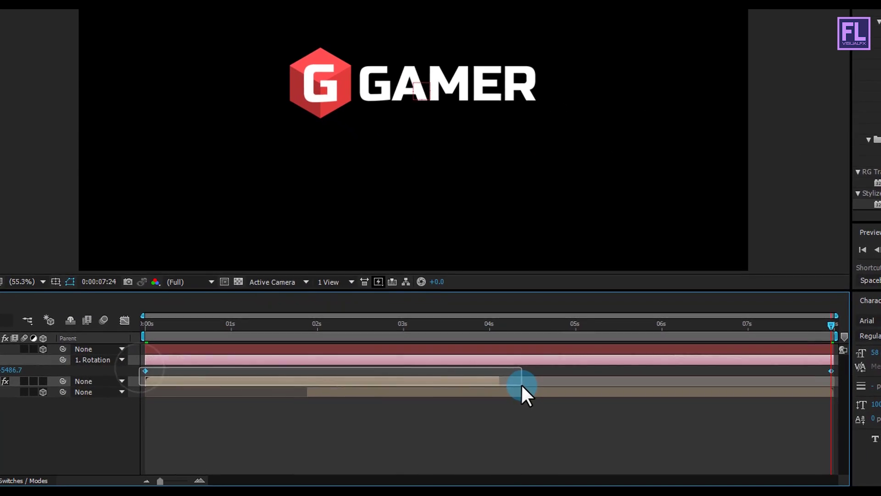
pyautogui.moveTo(522, 383); pyautogui.dragTo(831, 371)
pyautogui.press('F9')
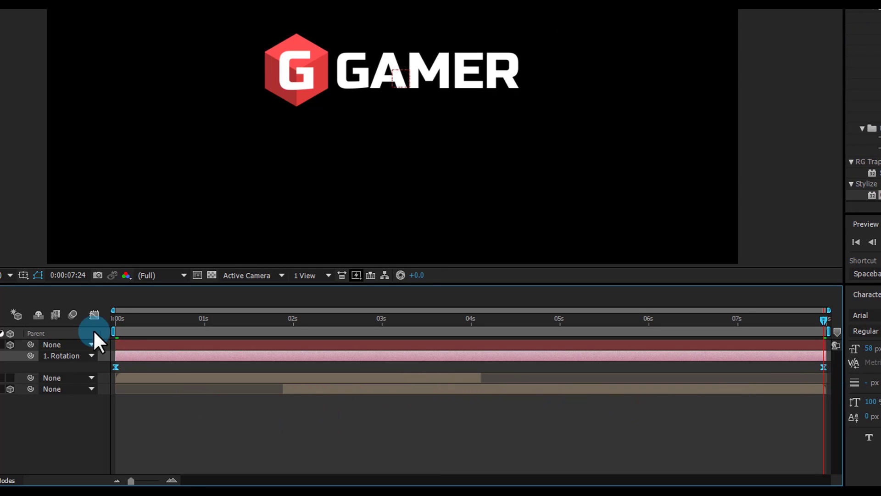
# Reshape Camera 1's Position speed graph to peak at about 1.5 seconds with a long slowdown, and collapse the layer's properties.
pyautogui.click(94, 314)
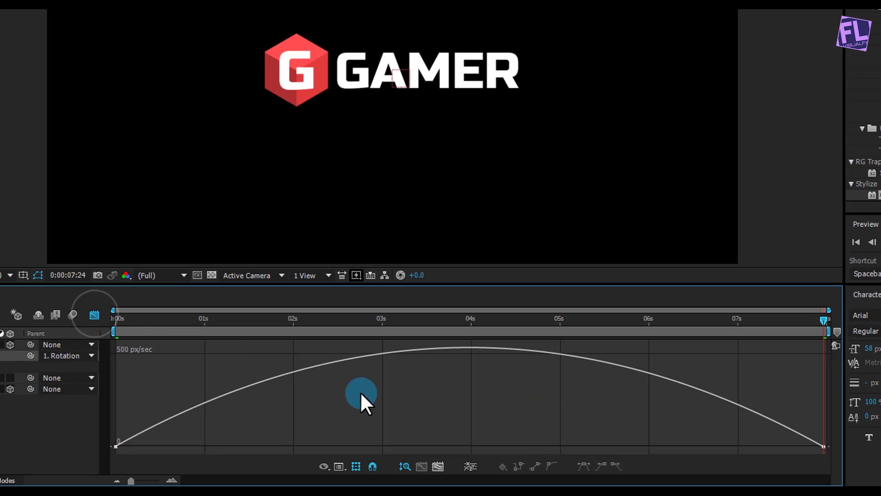
pyautogui.click(821, 444)
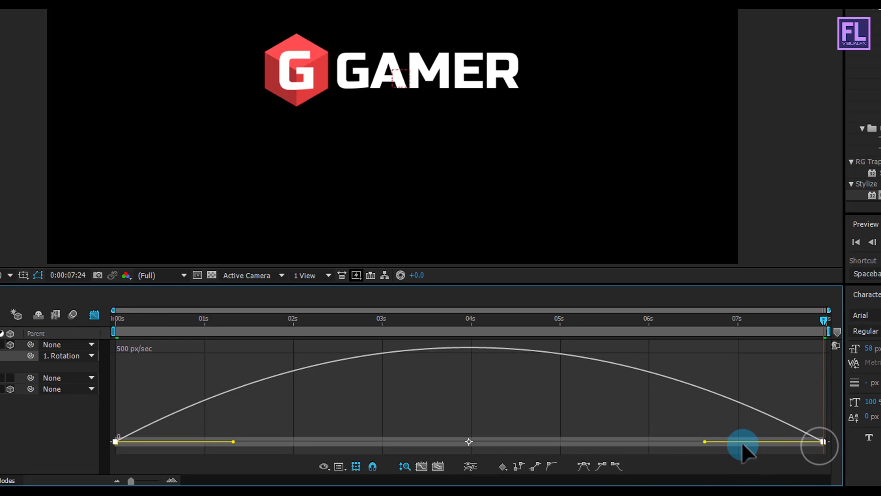
pyautogui.moveTo(706, 441); pyautogui.dragTo(505, 448)
pyautogui.moveTo(233, 442); pyautogui.dragTo(212, 444)
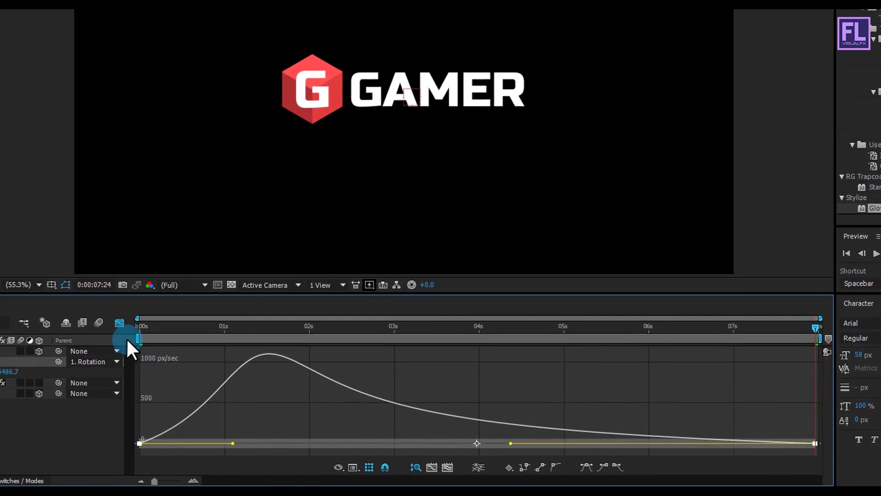
pyautogui.click(107, 319)
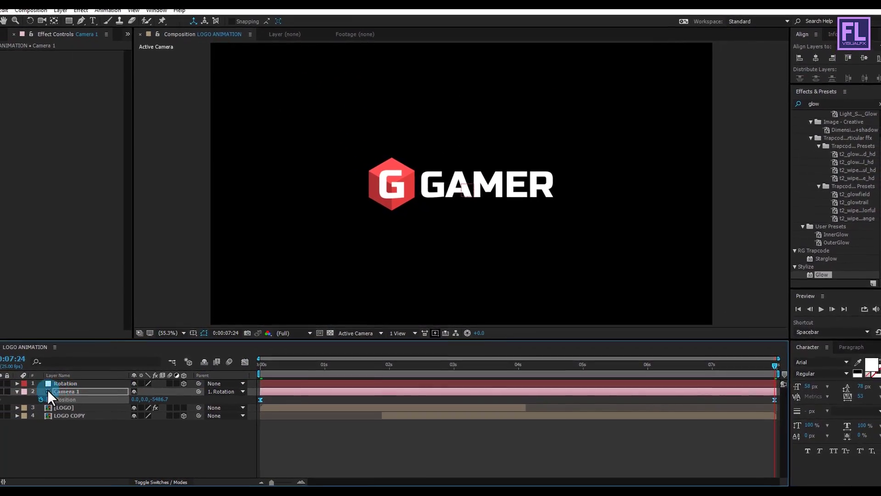
pyautogui.click(17, 391)
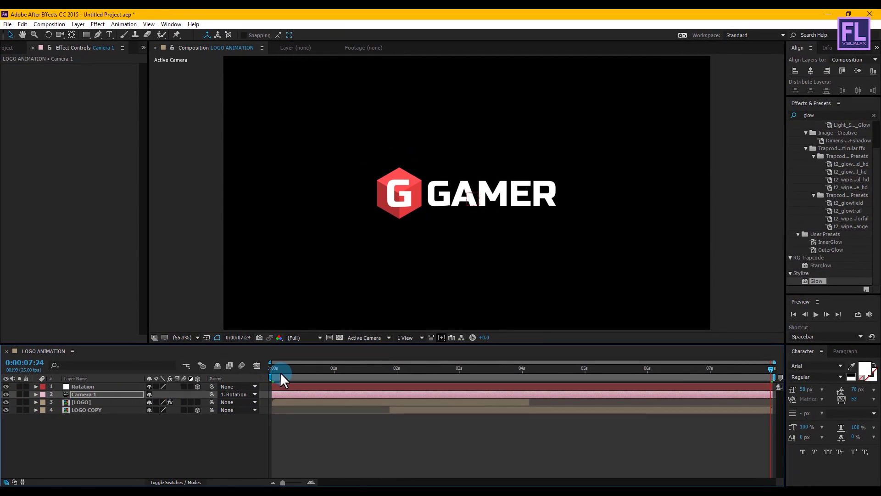
# Preview the camera pull-back from the start and park the current time at 0:00:02:11.
pyautogui.click(280, 375)
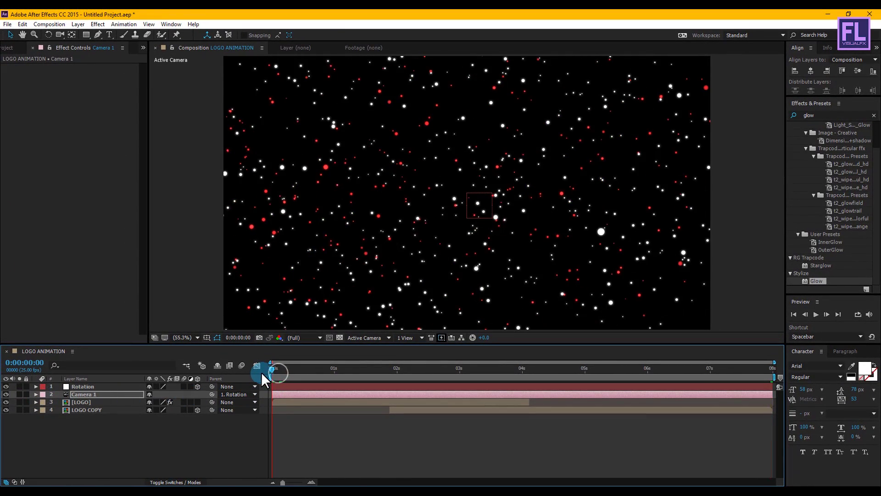
pyautogui.click(185, 451)
pyautogui.press('space')
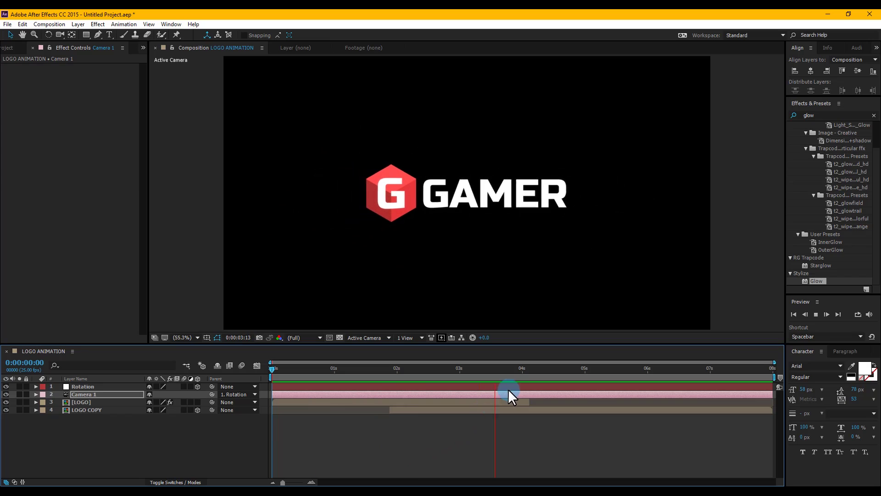
pyautogui.moveTo(509, 370); pyautogui.dragTo(483, 371)
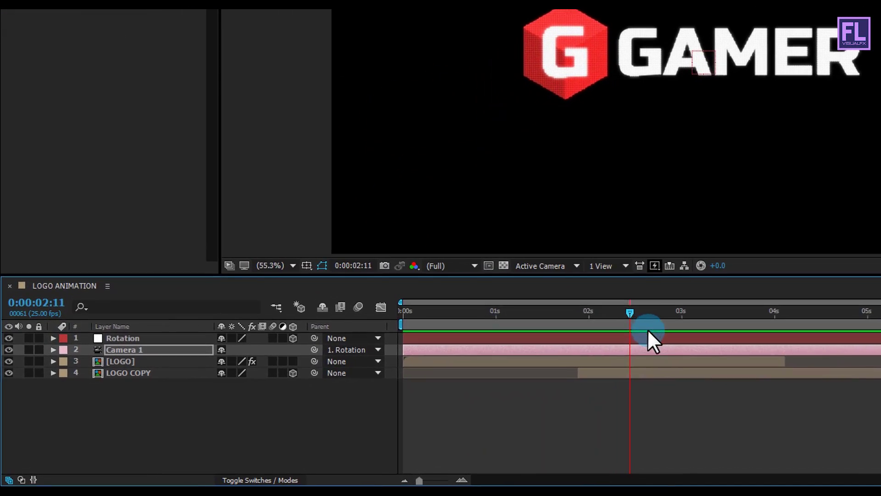
# Add a Y Rotation keyframe of -120° to the Rotation null at 0:00:00:00.
pyautogui.click(119, 339)
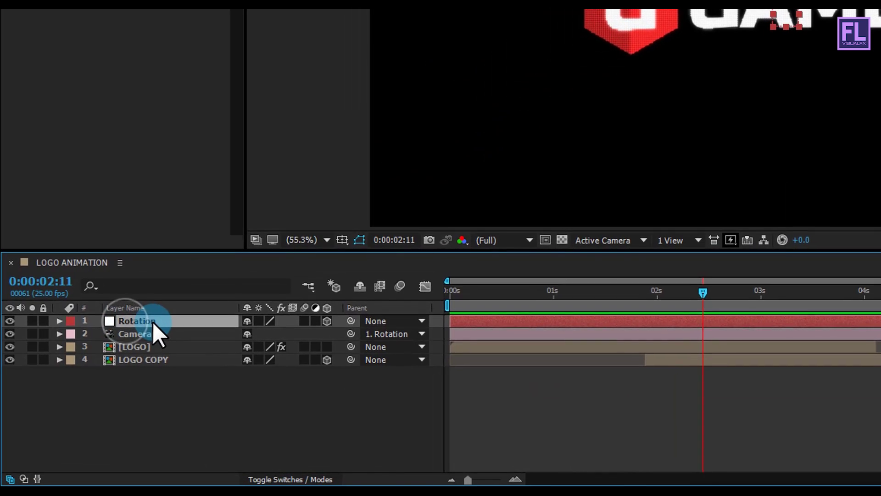
pyautogui.press('r')
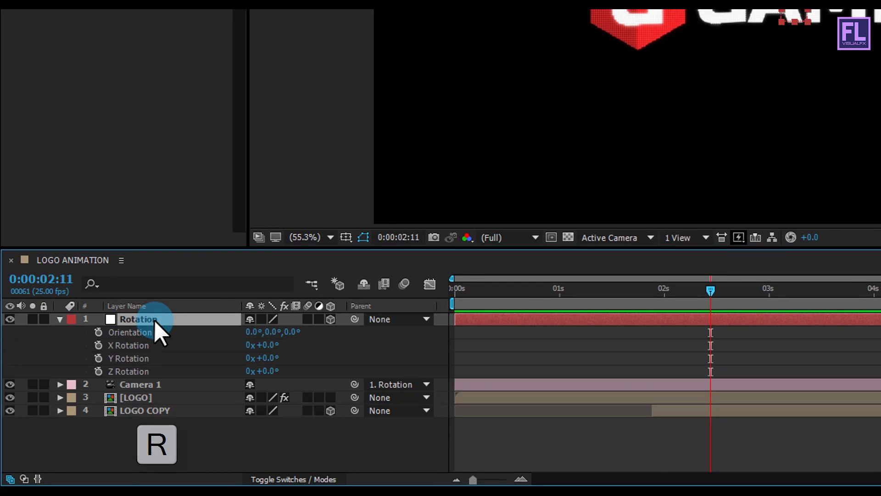
pyautogui.moveTo(723, 289); pyautogui.dragTo(412, 293)
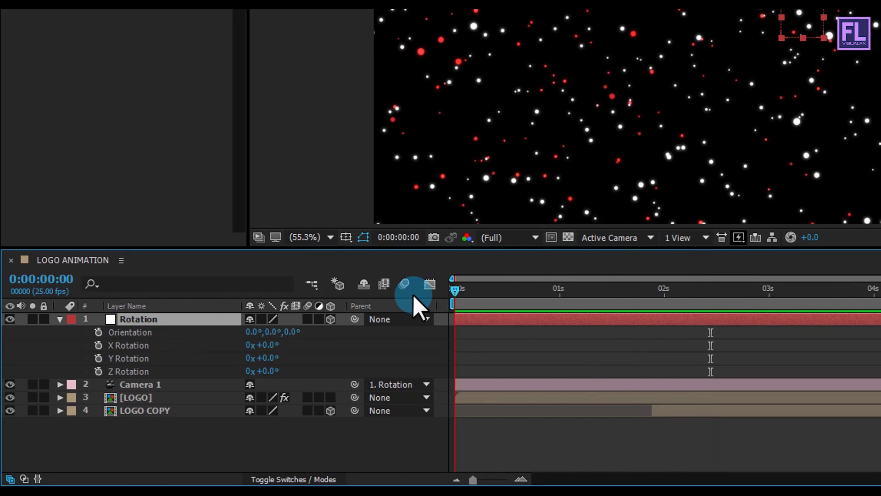
pyautogui.click(98, 358)
pyautogui.click(274, 358)
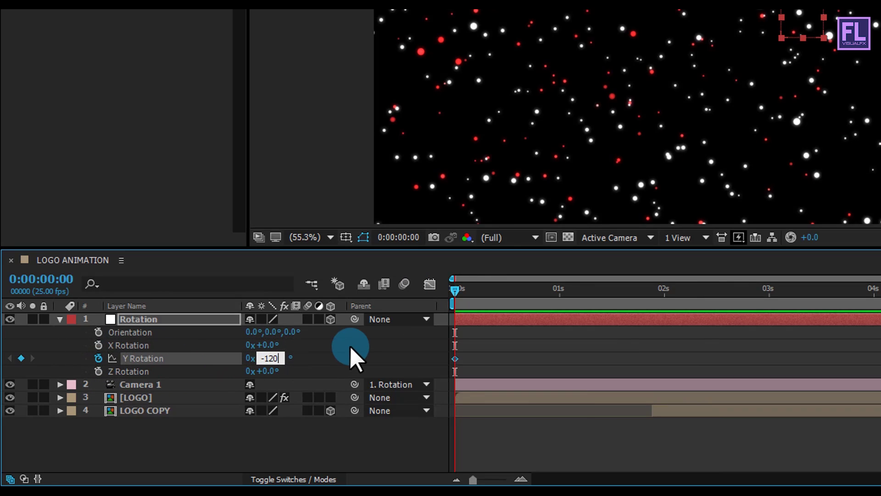
pyautogui.write('-120')
pyautogui.click(351, 349)
# Set the Rotation null's Y Rotation to 0° at 0:00:02:00.
pyautogui.moveTo(455, 290); pyautogui.dragTo(625, 296)
pyautogui.click(257, 364)
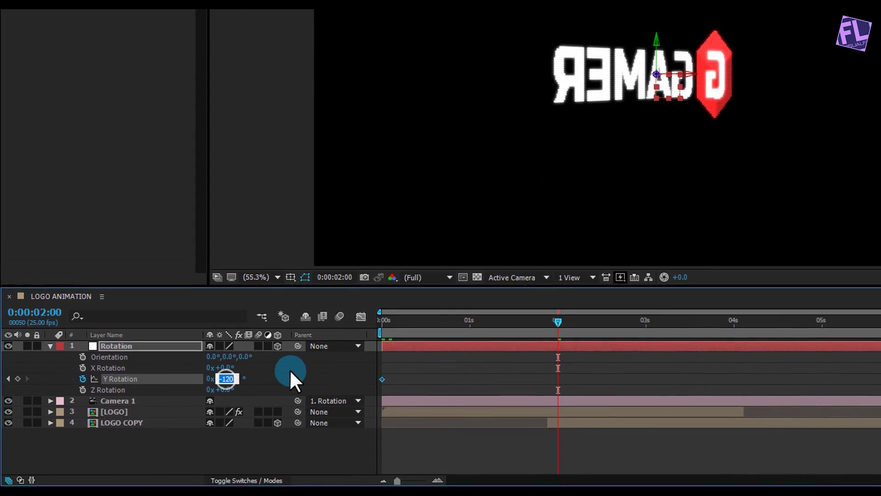
pyautogui.write('0')
pyautogui.press('Return')
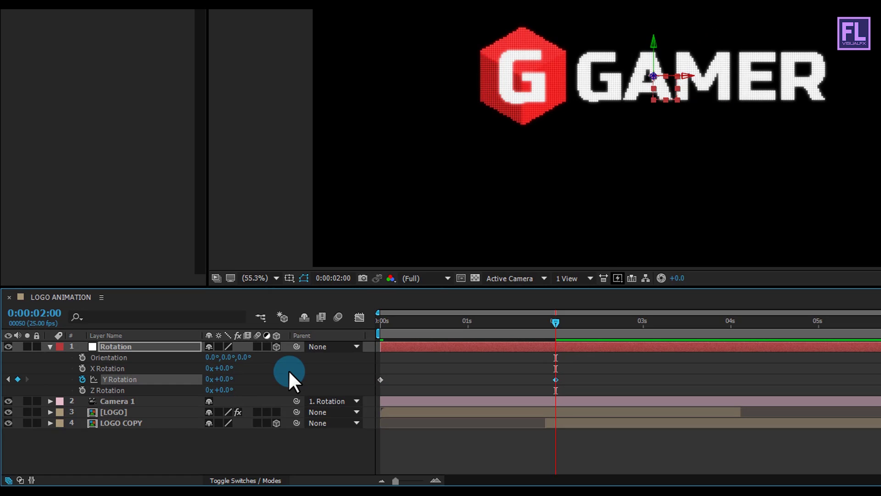
# Apply Easy Ease to both Y Rotation keyframes of the Rotation null.
pyautogui.moveTo(588, 366); pyautogui.dragTo(447, 387)
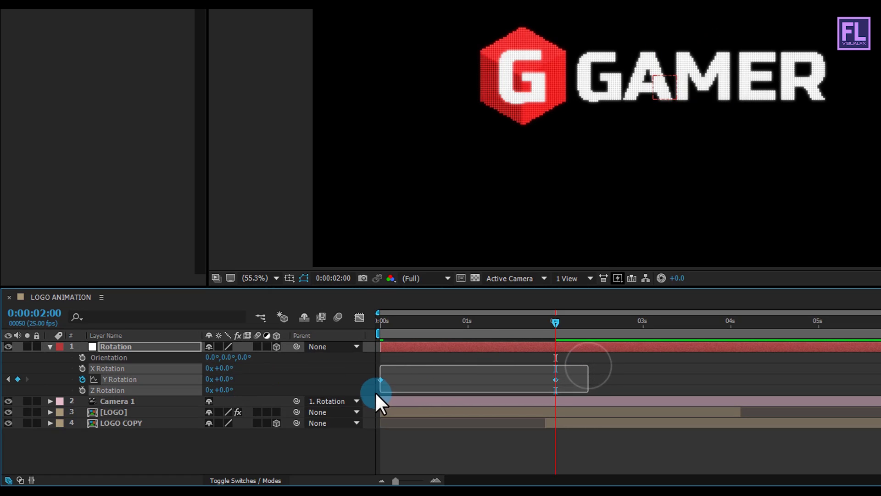
pyautogui.moveTo(376, 392); pyautogui.dragTo(371, 393)
pyautogui.press('F9')
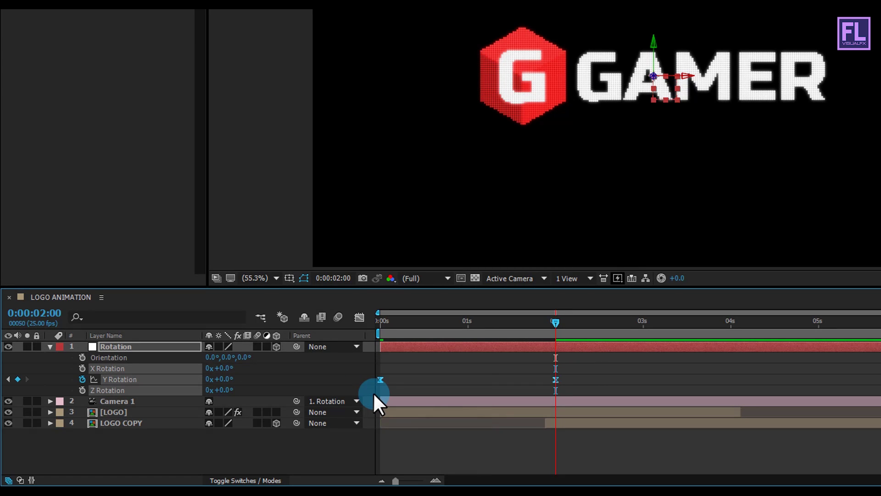
# Reshape the Rotation null's Y Rotation speed graph to peak at about 0.7 seconds with a longer slowdown.
pyautogui.click(363, 315)
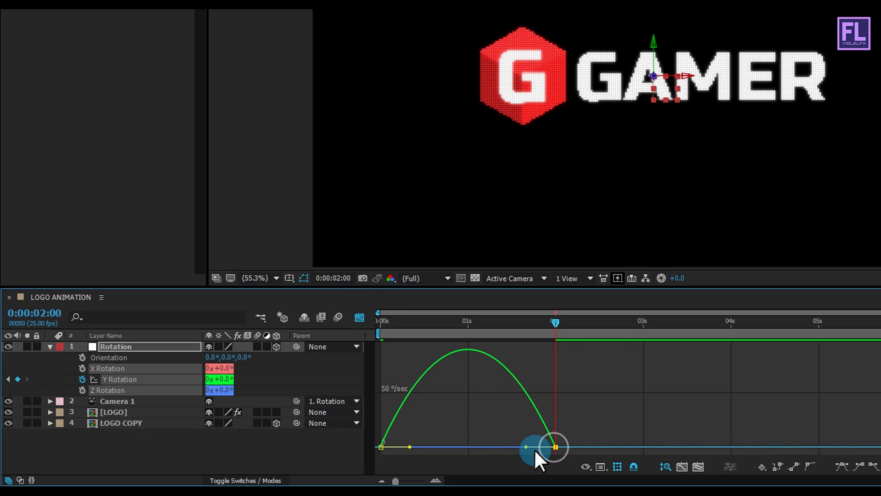
pyautogui.moveTo(525, 447); pyautogui.dragTo(505, 447)
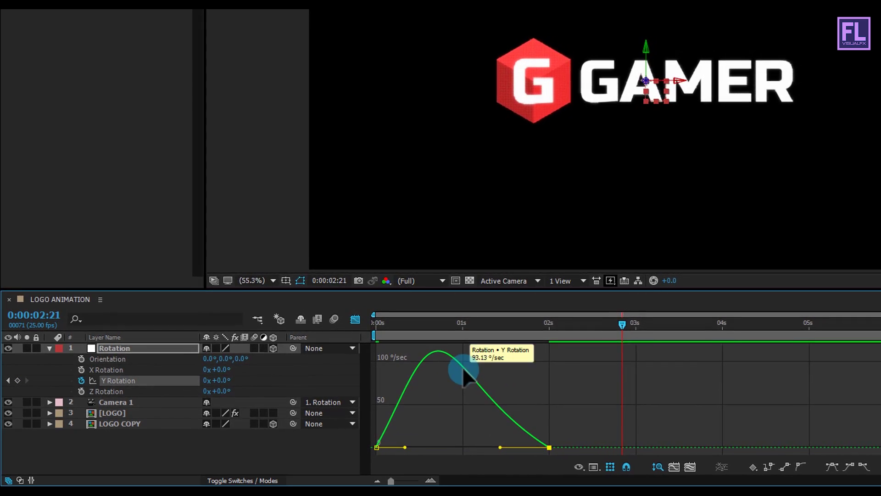
pyautogui.click(354, 323)
# Preview the rotating camera move from the start and collapse the Rotation layer's properties.
pyautogui.moveTo(381, 327); pyautogui.dragTo(368, 327)
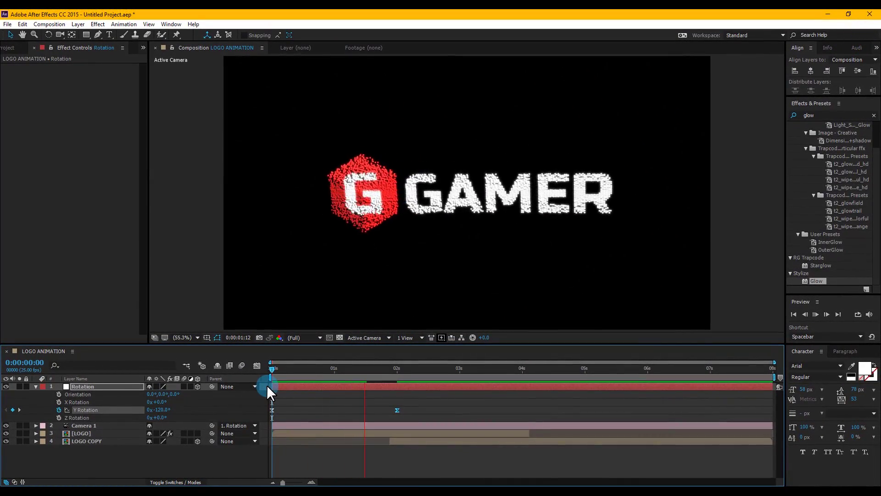
pyautogui.moveTo(266, 384)
pyautogui.mouseDown()
pyautogui.moveTo(380, 376)
pyautogui.moveTo(265, 374)
pyautogui.mouseUp()
pyautogui.press('space')
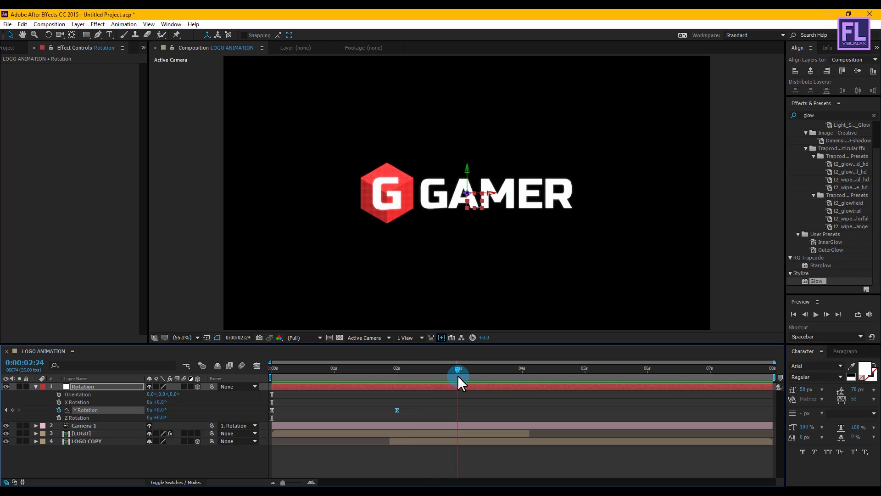
pyautogui.click(458, 376)
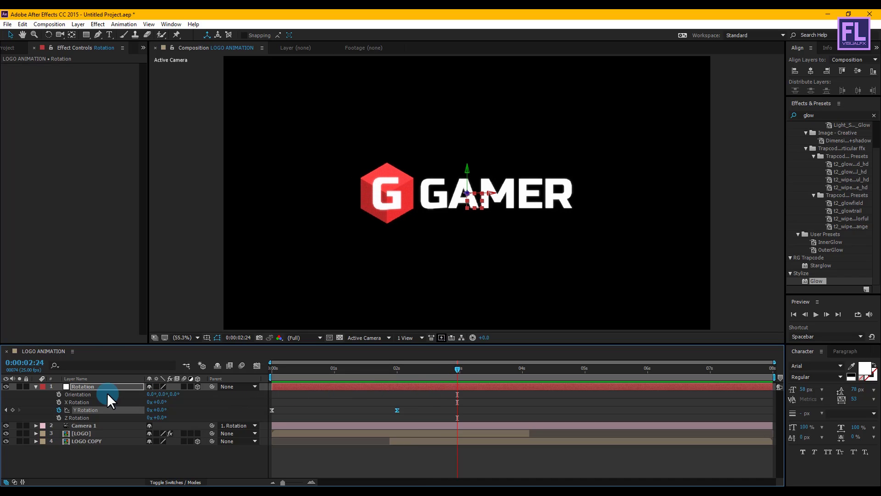
pyautogui.click(35, 387)
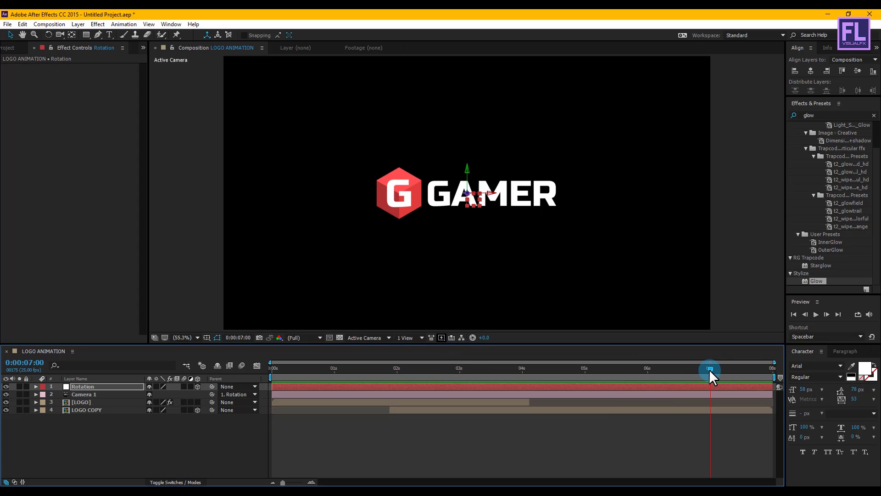
# Keyframe LOGO COPY's Position at 0:00:07:00 and set its Z to -5560 at 0:00:07:10.
pyautogui.click(69, 435)
pyautogui.click(82, 409)
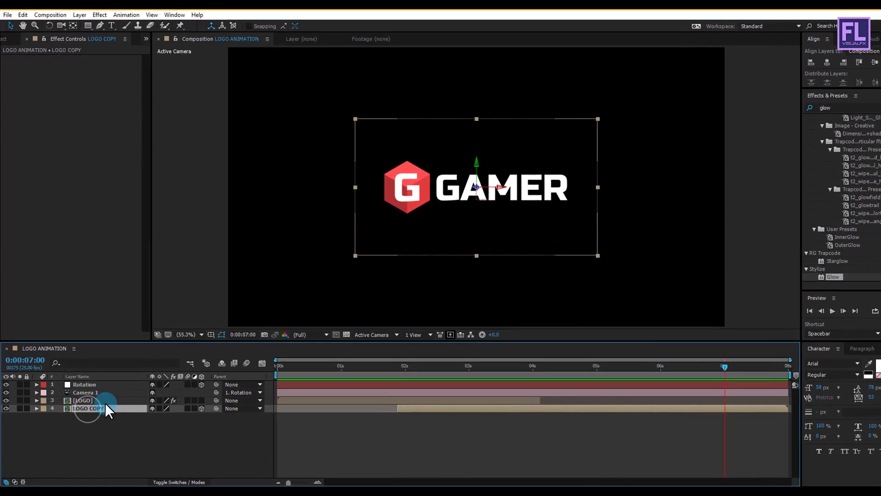
pyautogui.press('p')
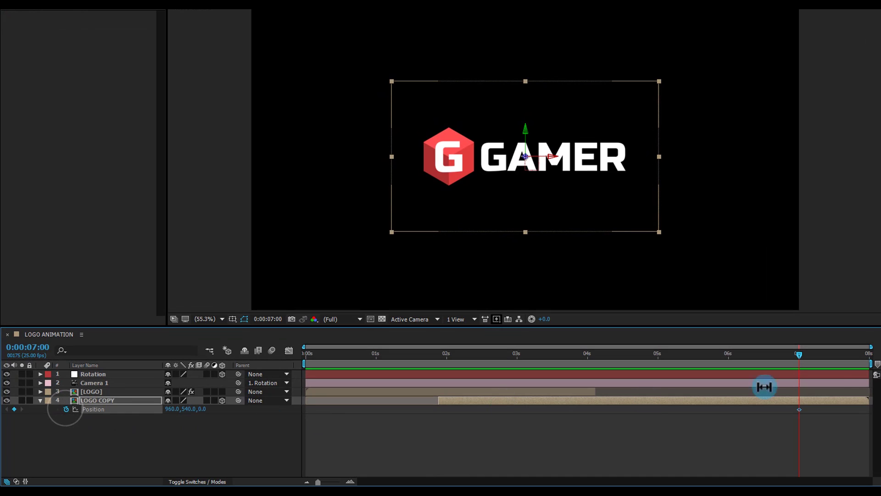
pyautogui.moveTo(814, 357)
pyautogui.mouseDown()
pyautogui.moveTo(826, 359)
pyautogui.moveTo(824, 352)
pyautogui.mouseUp()
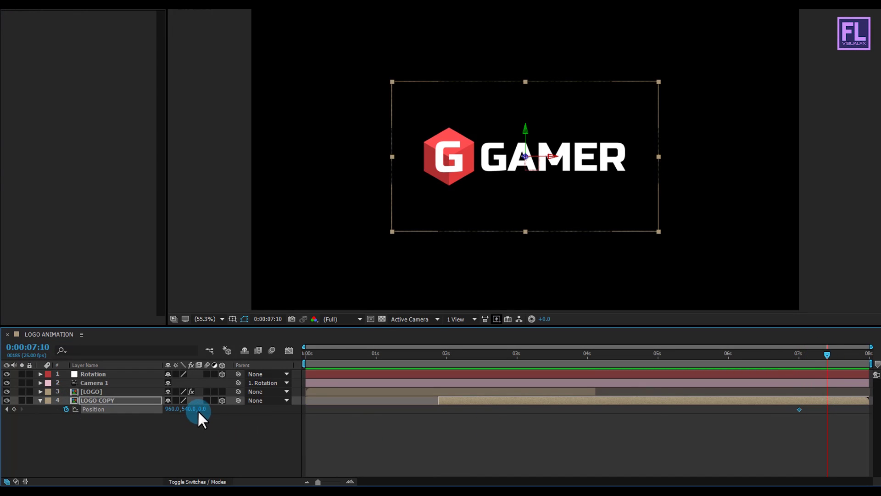
pyautogui.moveTo(205, 410); pyautogui.dragTo(95, 423)
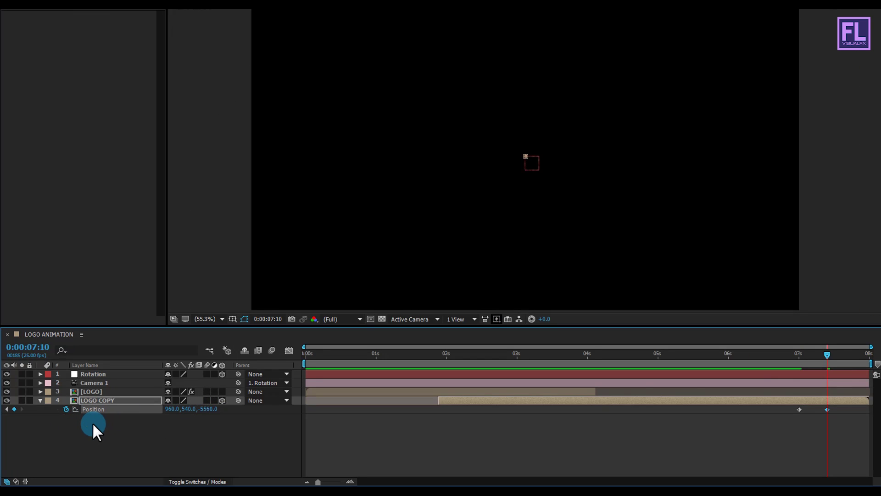
# Easy Ease LOGO COPY's Position keyframes and reshape their speed graph to peak at about 2.5 frames past 7 seconds with a long slowdown.
pyautogui.click(793, 409)
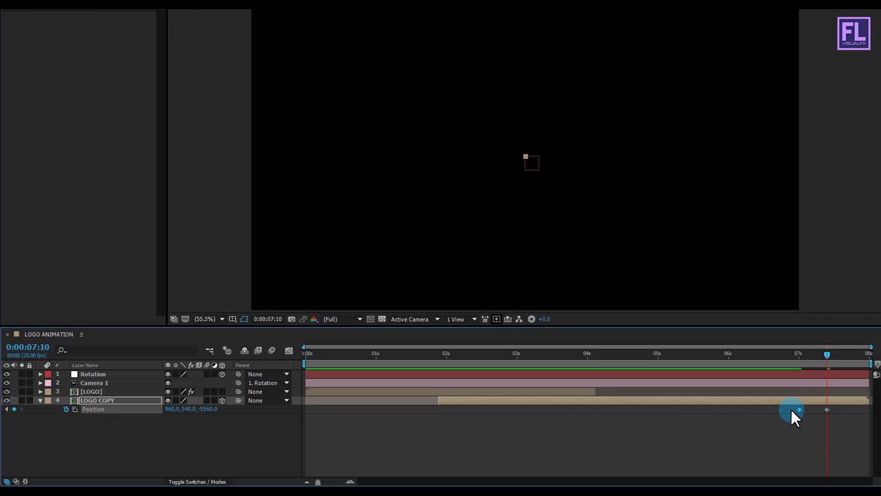
pyautogui.press('F9')
pyautogui.click(291, 349)
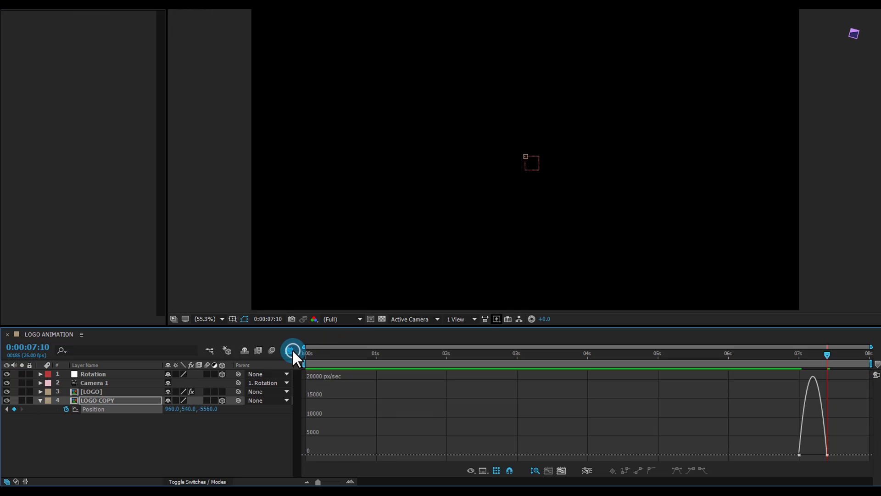
pyautogui.click(564, 470)
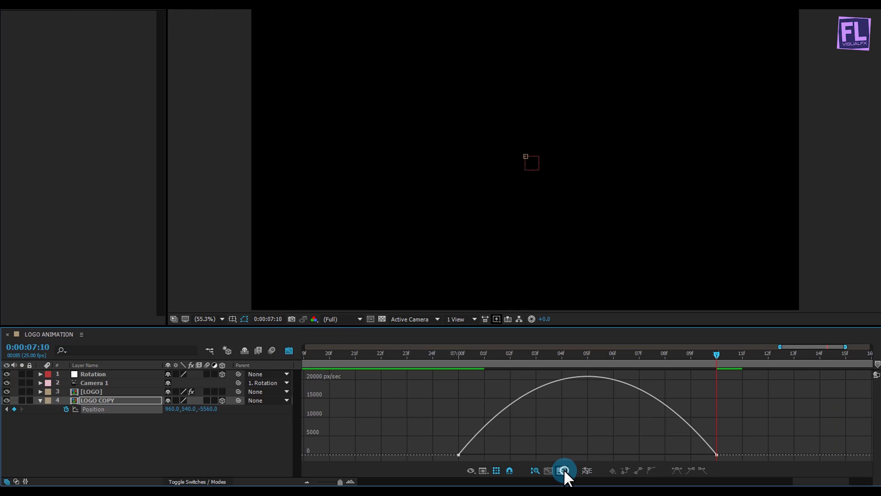
pyautogui.click(715, 452)
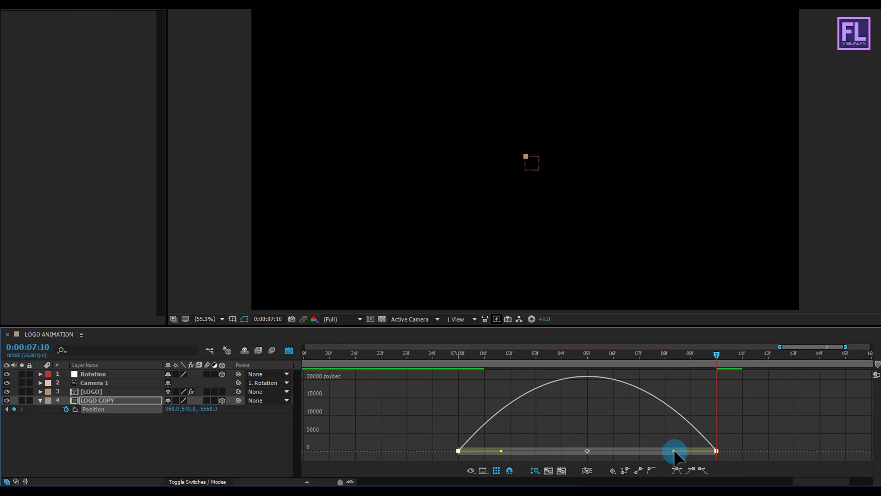
pyautogui.moveTo(619, 452); pyautogui.dragTo(610, 452)
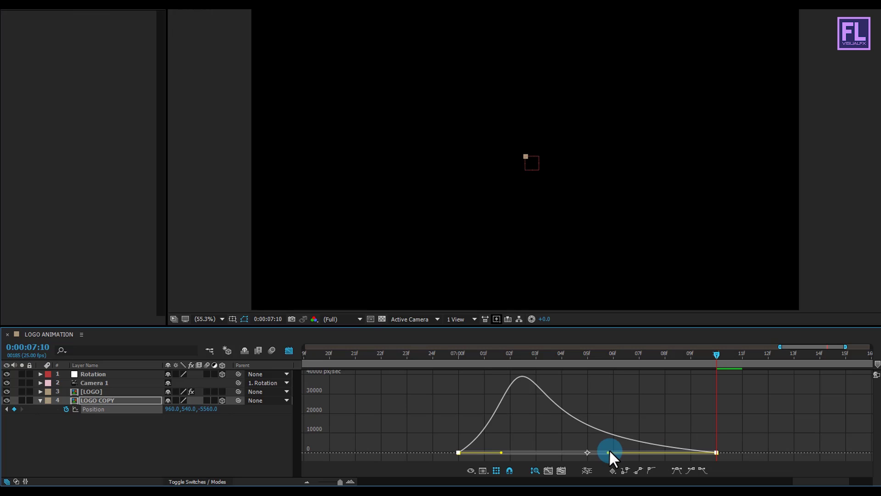
pyautogui.click(289, 350)
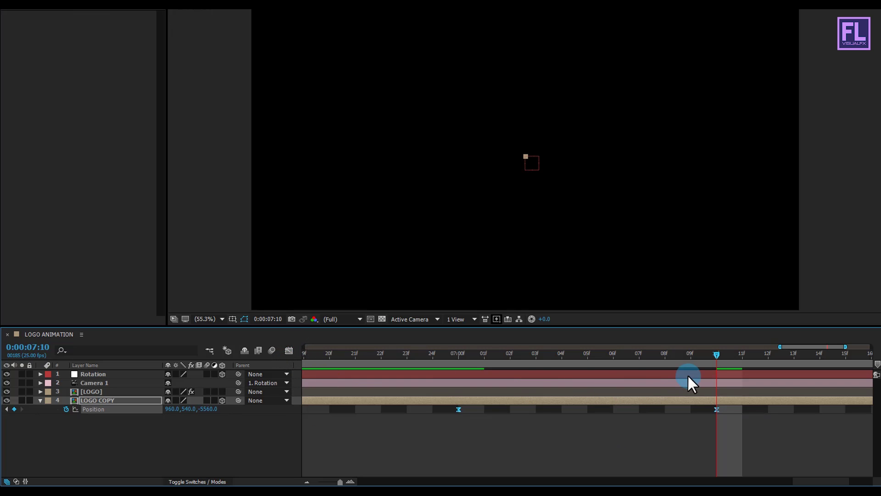
pyautogui.moveTo(338, 482); pyautogui.dragTo(296, 481)
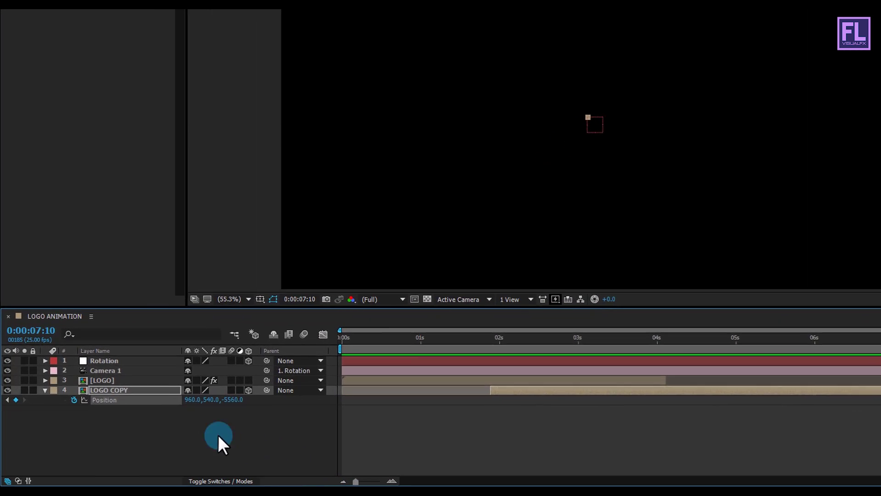
# Collapse LOGO COPY's properties and enable motion blur for that layer and the whole composition.
pyautogui.click(45, 390)
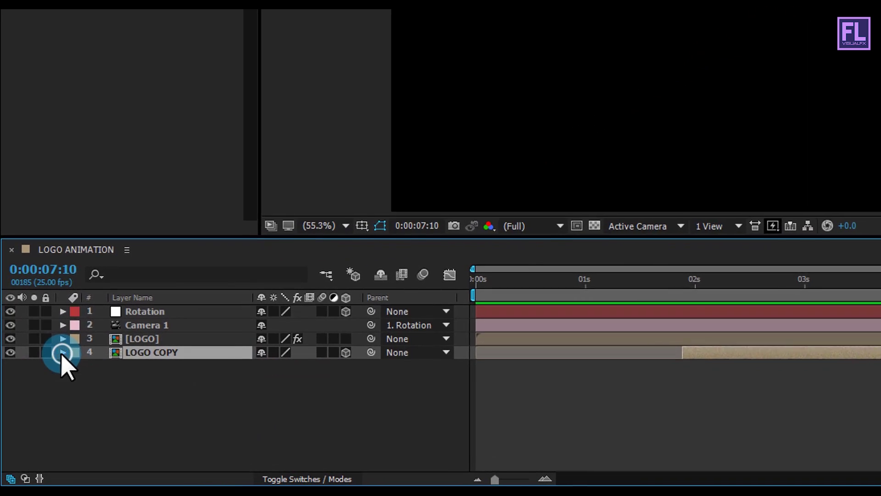
pyautogui.click(323, 352)
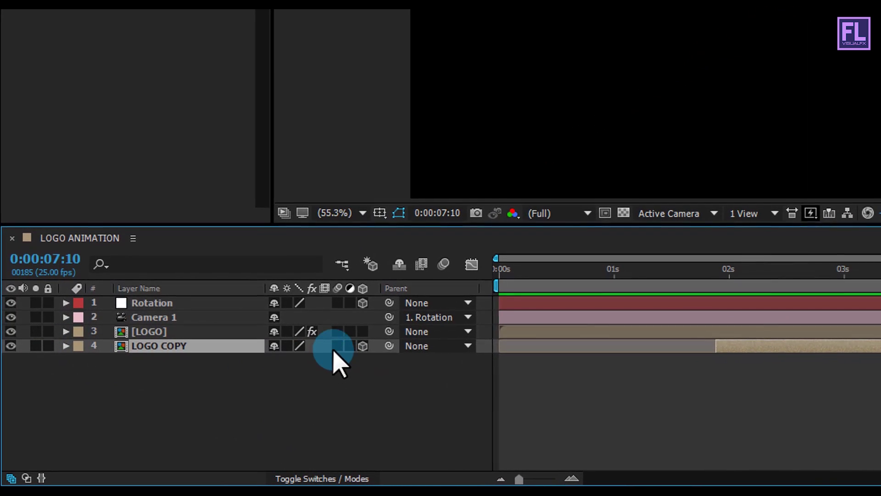
pyautogui.click(443, 264)
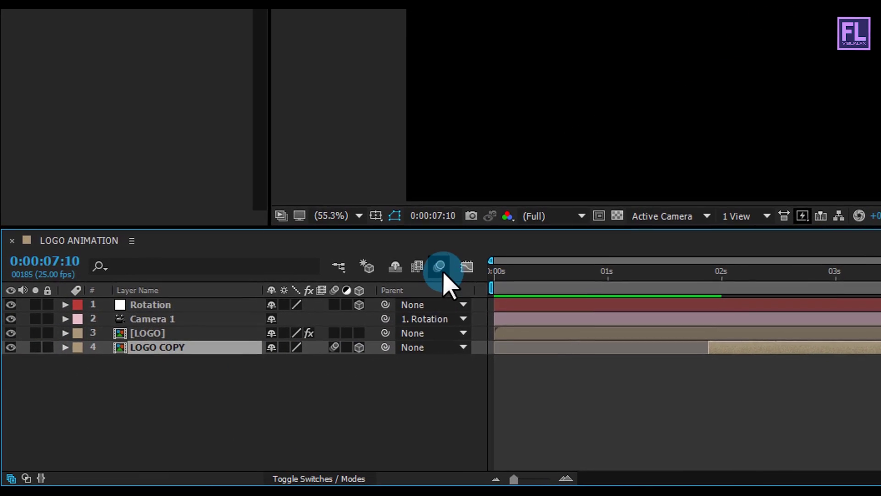
# Preview the logo's exit and the assembly, park the current time at 0:00:01:12, and deselect the layers.
pyautogui.click(498, 285)
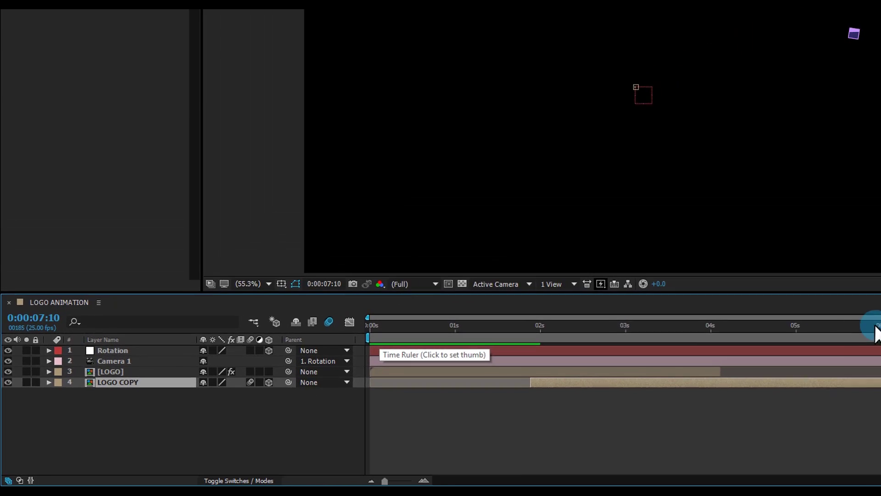
pyautogui.click(774, 356)
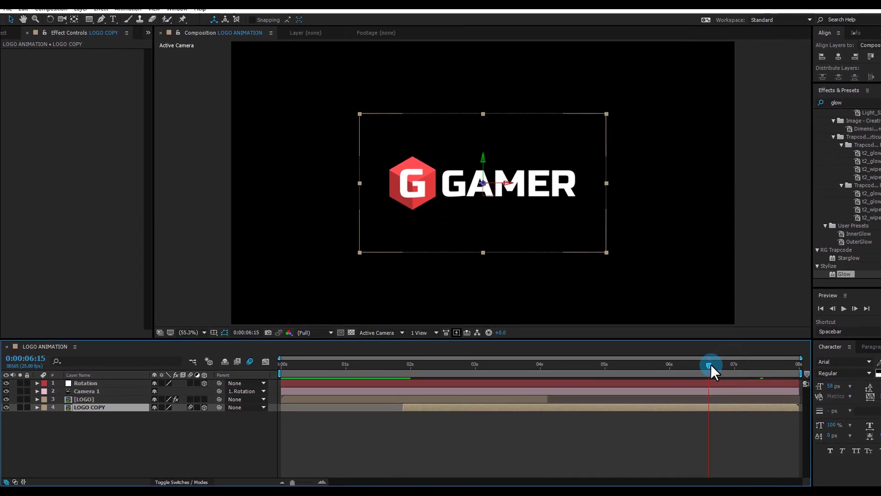
pyautogui.moveTo(710, 364); pyautogui.dragTo(363, 371)
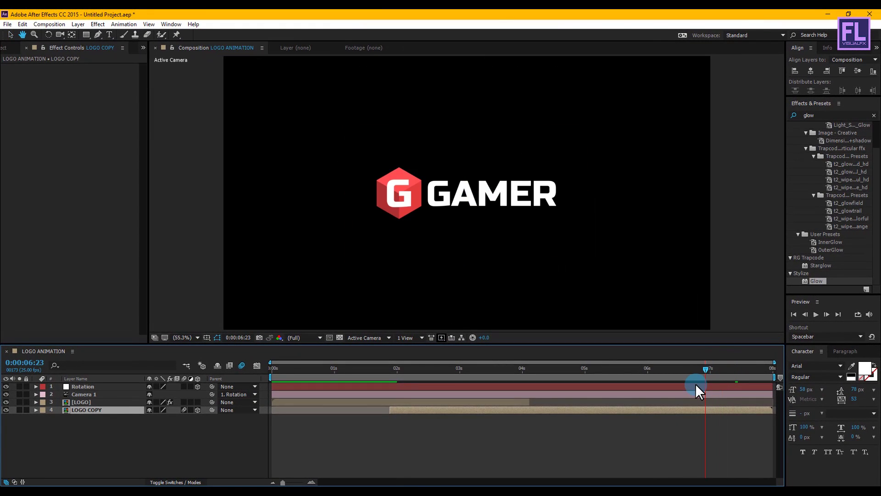
pyautogui.press('space')
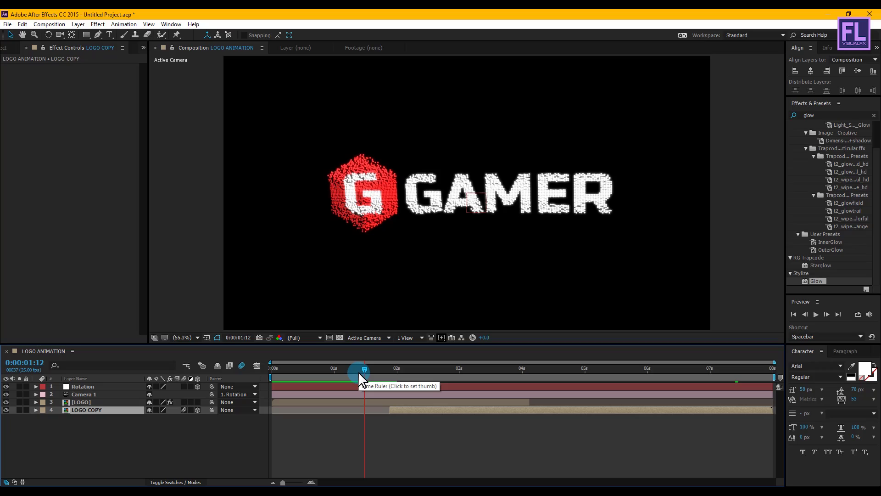
pyautogui.click(103, 436)
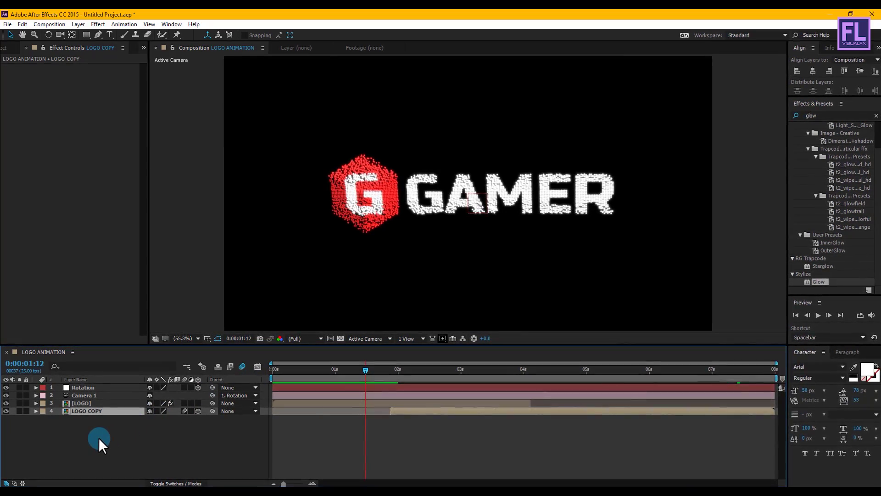
# Import the FOG 18 video clip from the FOG folder into the project.
pyautogui.click(6, 47)
pyautogui.moveTo(287, 486)
pyautogui.click(241, 461)
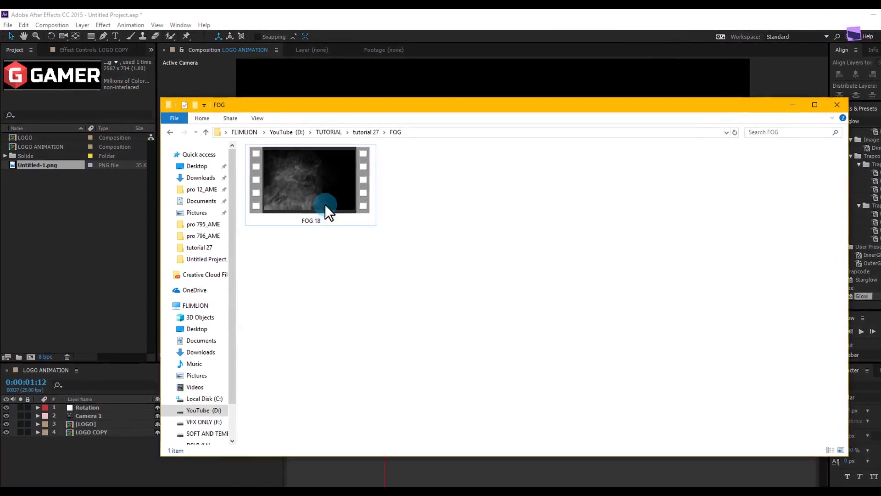
pyautogui.moveTo(325, 193); pyautogui.dragTo(59, 225)
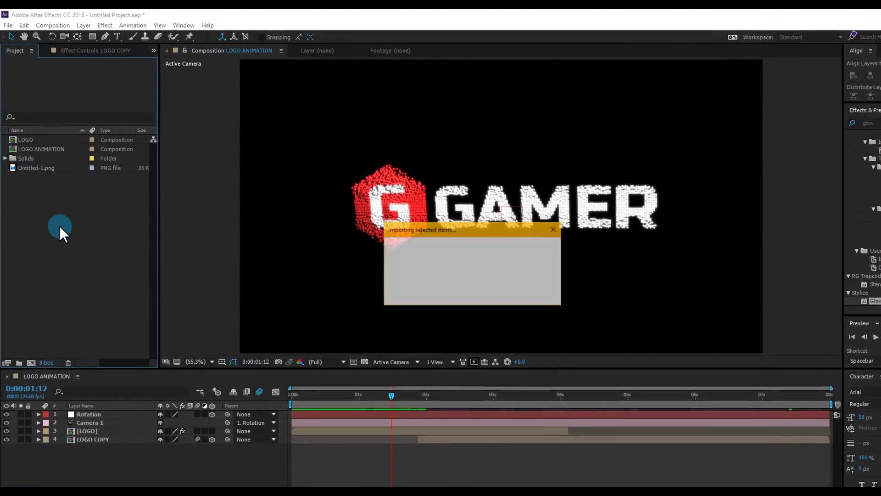
# Add FOG 18.mp4 as the bottom layer of the LOGO ANIMATION composition and apply the Curves effect to it.
pyautogui.moveTo(45, 141); pyautogui.dragTo(98, 470)
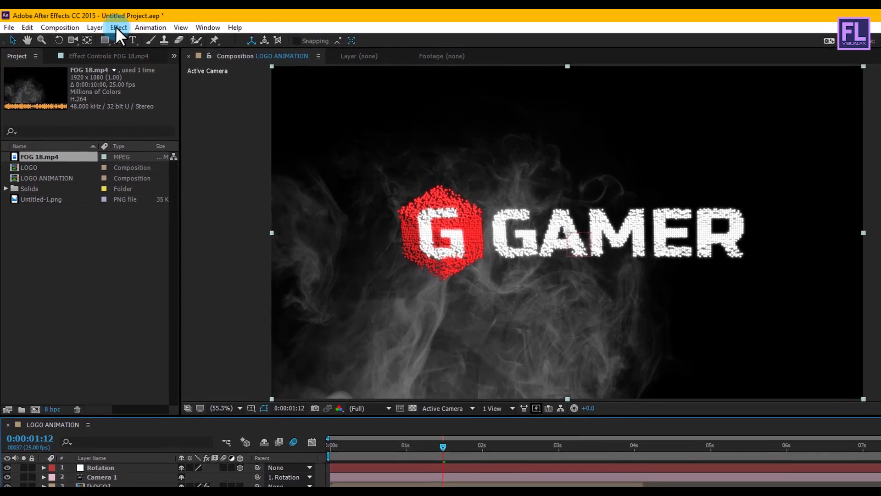
pyautogui.click(119, 28)
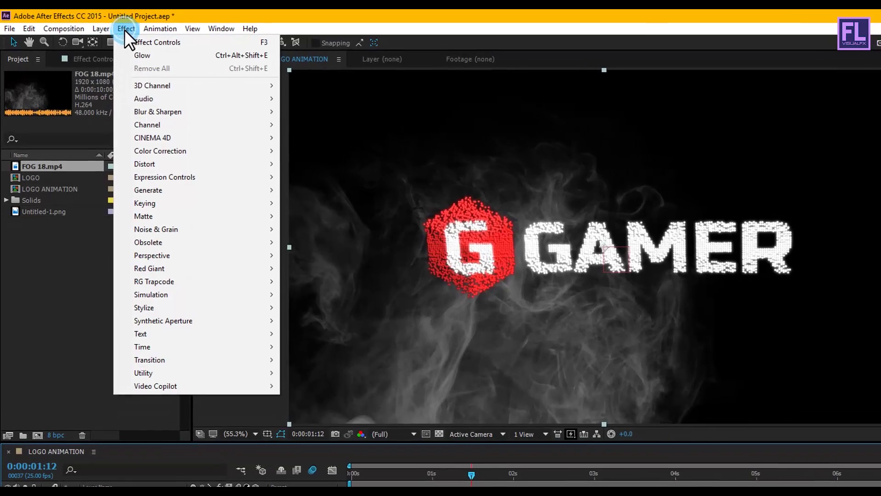
pyautogui.moveTo(151, 143)
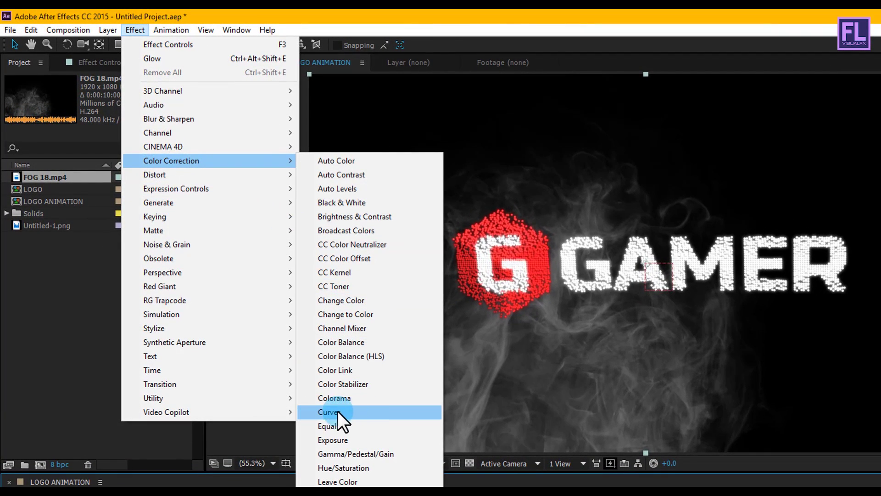
pyautogui.click(349, 412)
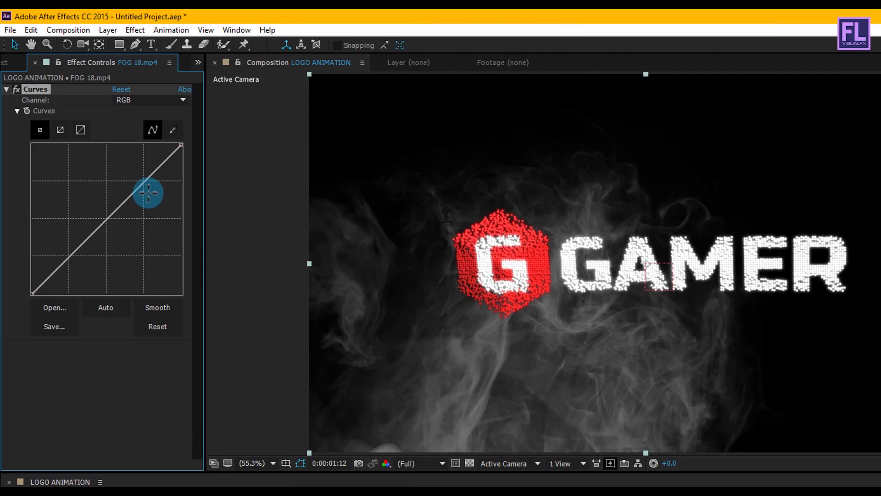
# Shape the fog's RGB curve into an S by raising the highlights and lowering the shadows.
pyautogui.moveTo(141, 185); pyautogui.dragTo(132, 183)
pyautogui.moveTo(95, 208); pyautogui.dragTo(73, 261)
pyautogui.moveTo(132, 182); pyautogui.dragTo(121, 168)
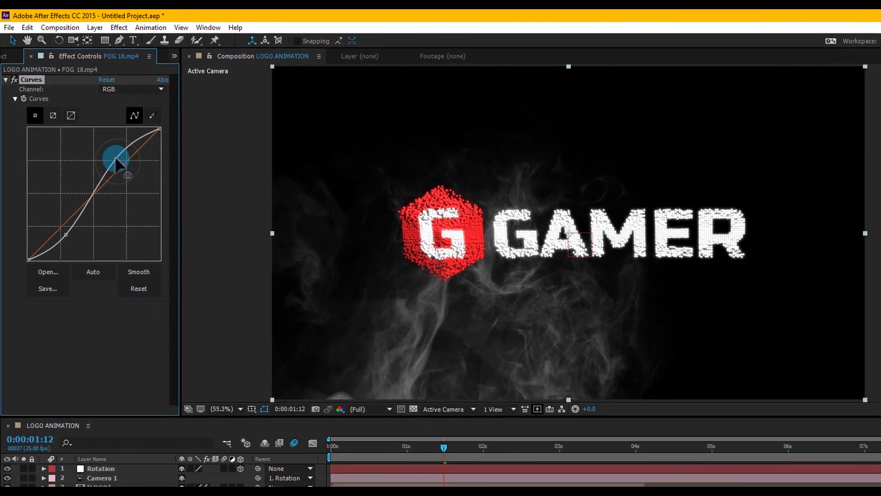
pyautogui.click(68, 246)
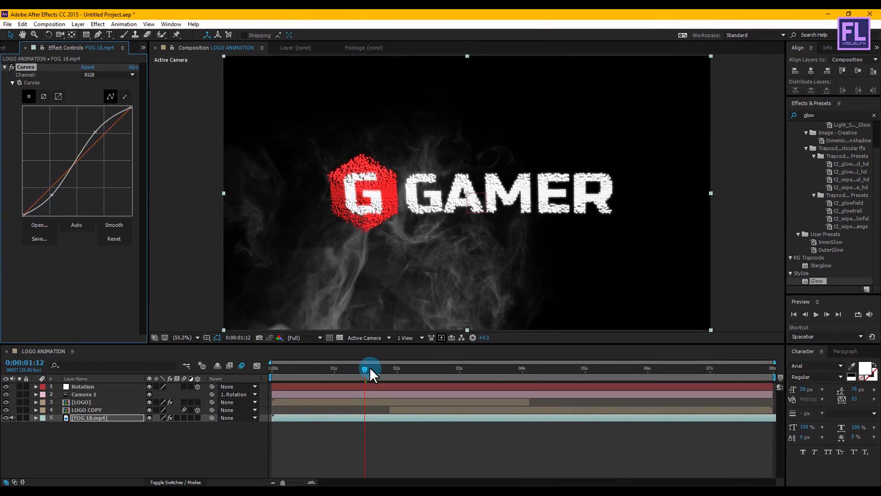
# Create a black 1920 x 1080 px solid named Vintage above the other layers.
pyautogui.rightClick(111, 452)
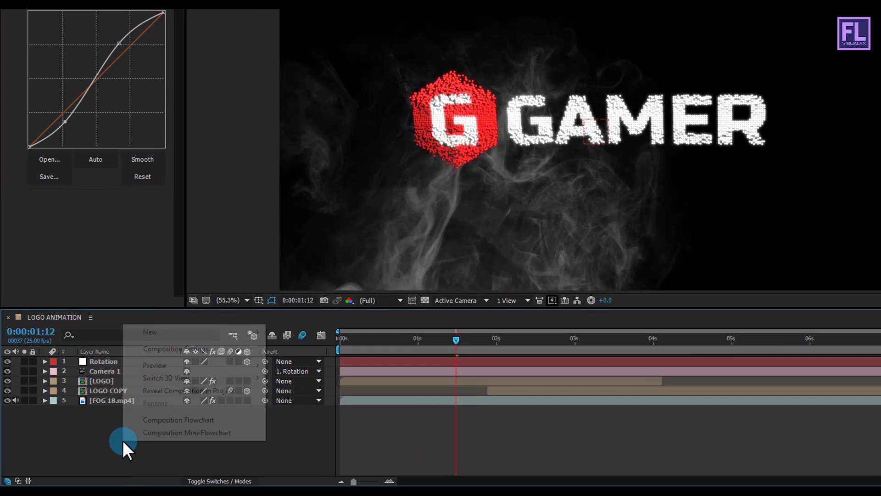
pyautogui.moveTo(159, 332)
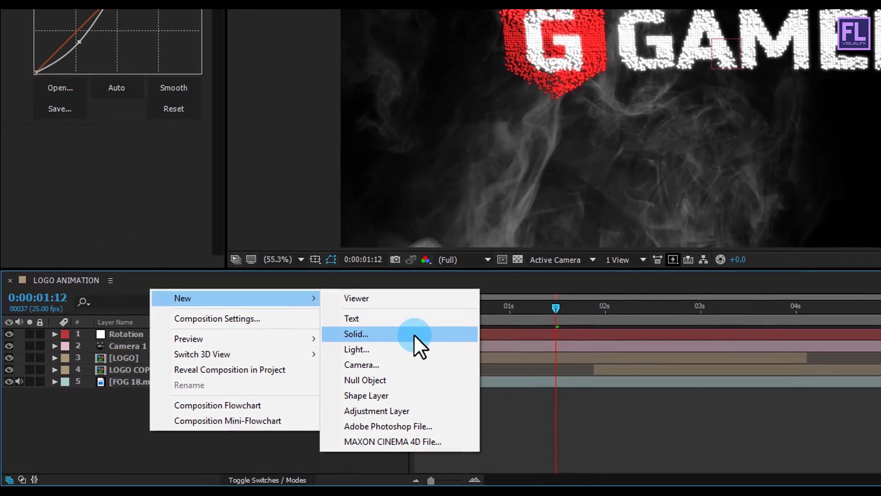
pyautogui.click(415, 334)
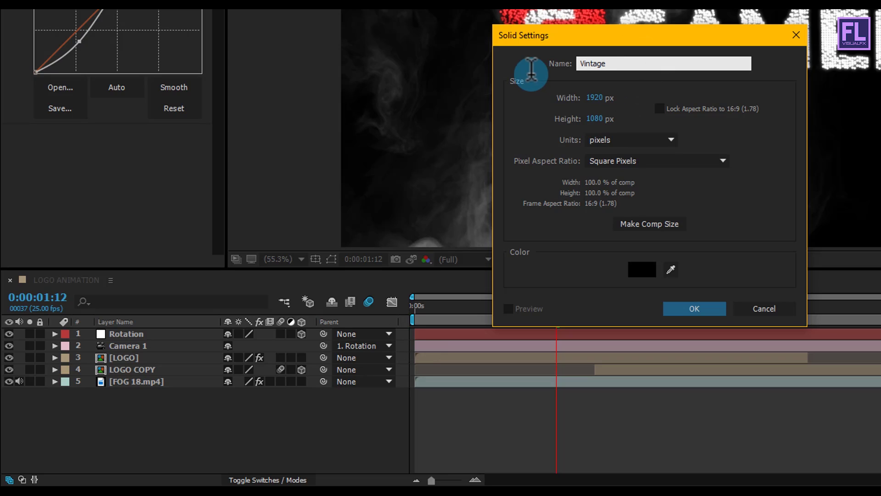
pyautogui.write('Vintage')
pyautogui.click(709, 310)
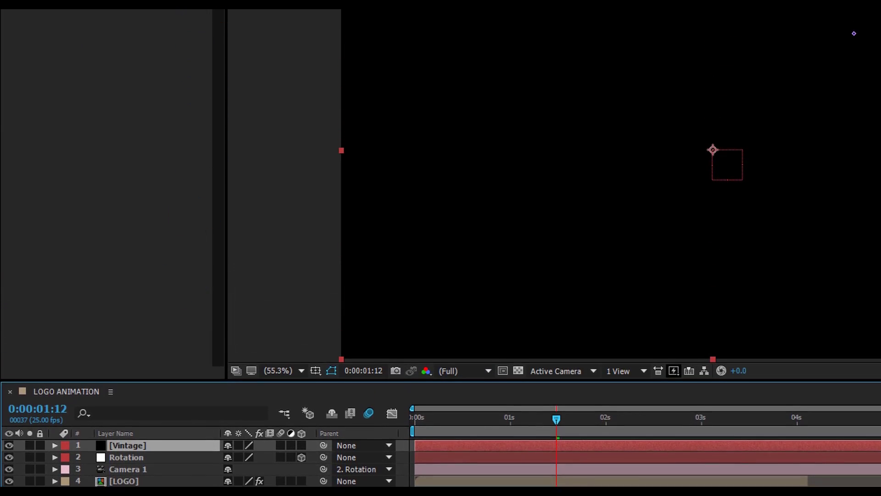
# Add an elliptical mask filling the whole frame to the Vintage solid with the Ellipse Tool.
pyautogui.click(131, 8)
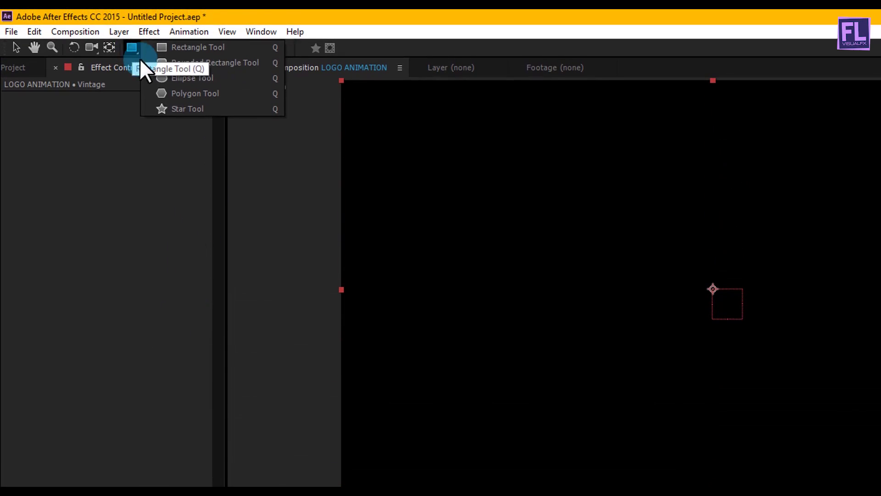
pyautogui.moveTo(141, 64); pyautogui.dragTo(167, 80)
pyautogui.doubleClick(130, 47)
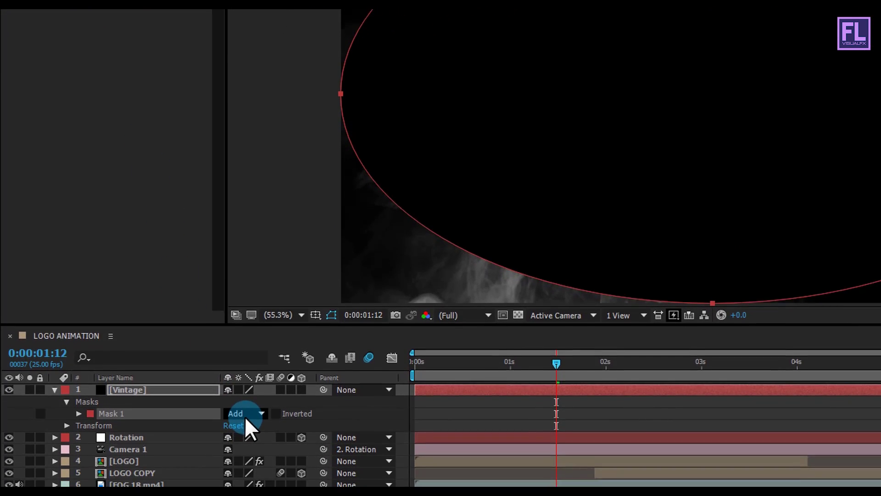
# Set the Vintage mask's mode to Subtract and its Mask Feather to 350 pixels.
pyautogui.click(244, 414)
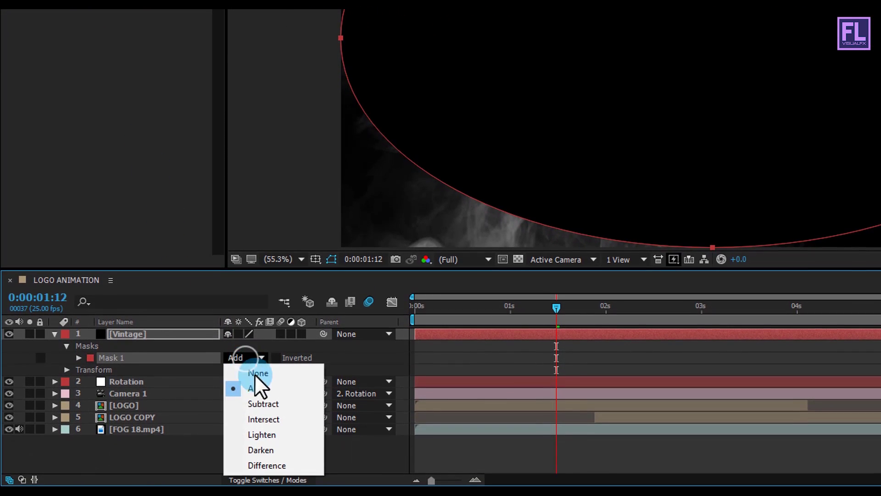
pyautogui.click(262, 403)
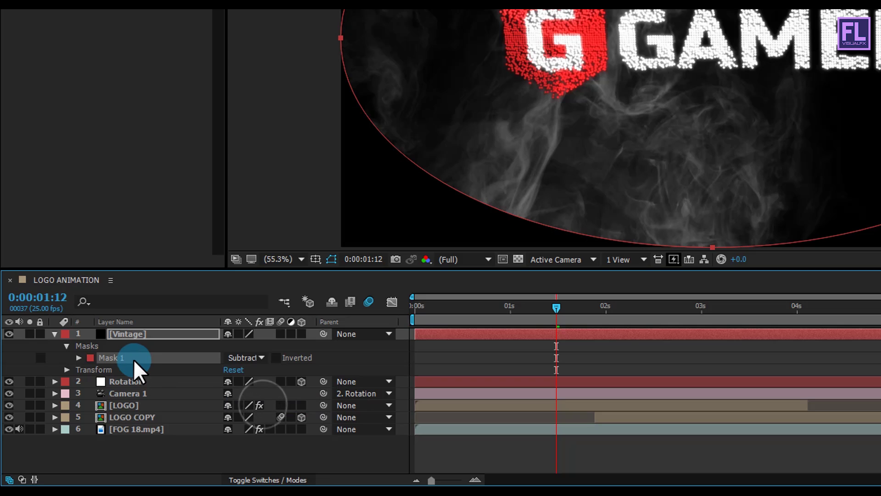
pyautogui.press('f')
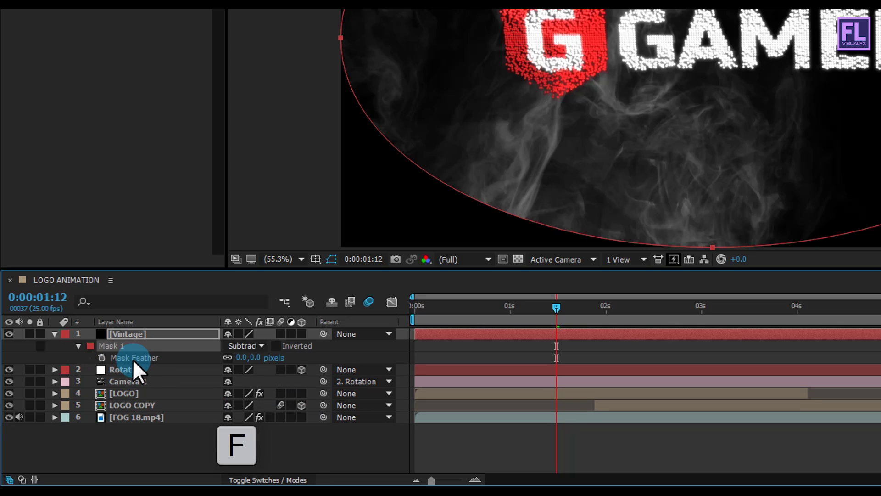
pyautogui.click(242, 357)
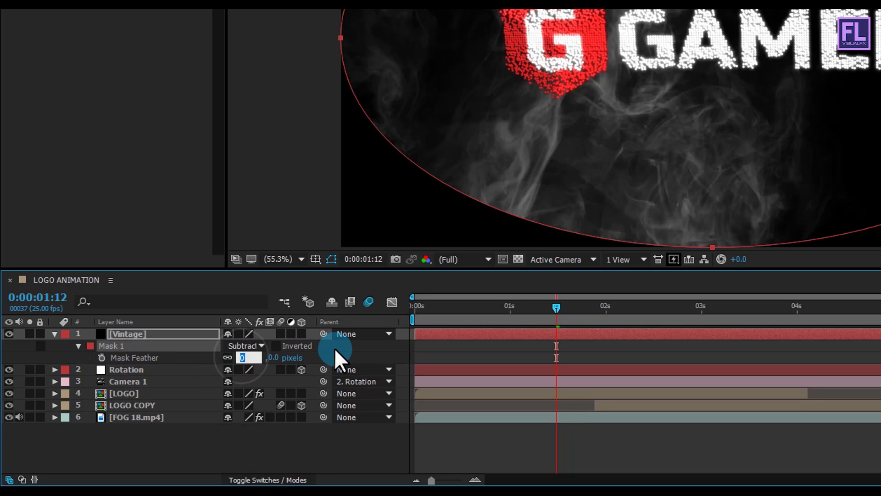
pyautogui.write('350')
pyautogui.press('Return')
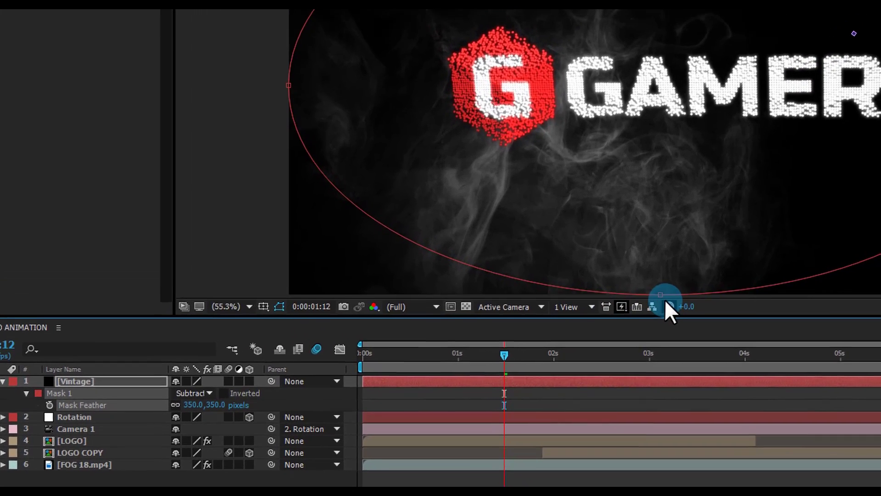
# Flatten the Vintage mask by moving its lowest point up and its highest point down, and collapse the layer's properties.
pyautogui.click(712, 247)
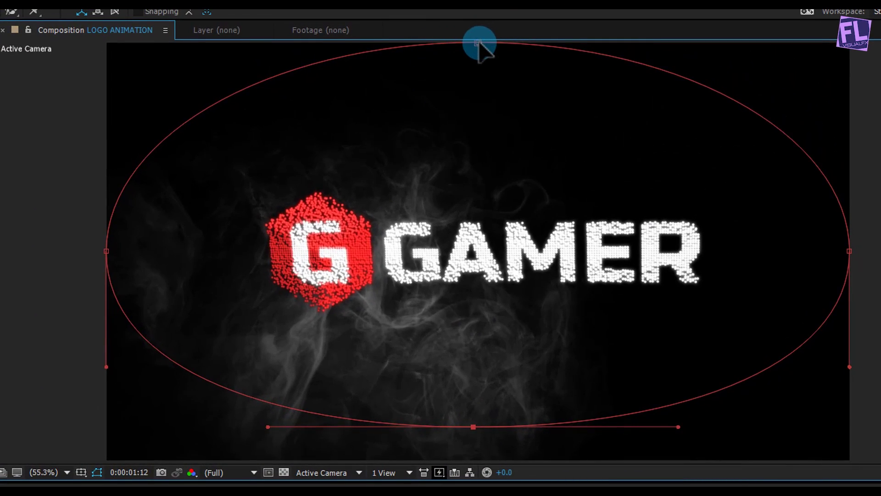
pyautogui.moveTo(477, 43); pyautogui.dragTo(480, 77)
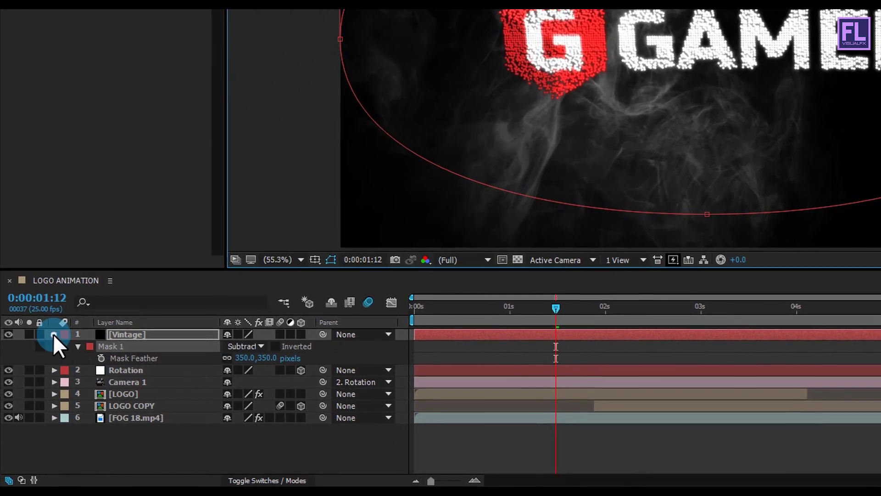
pyautogui.click(53, 334)
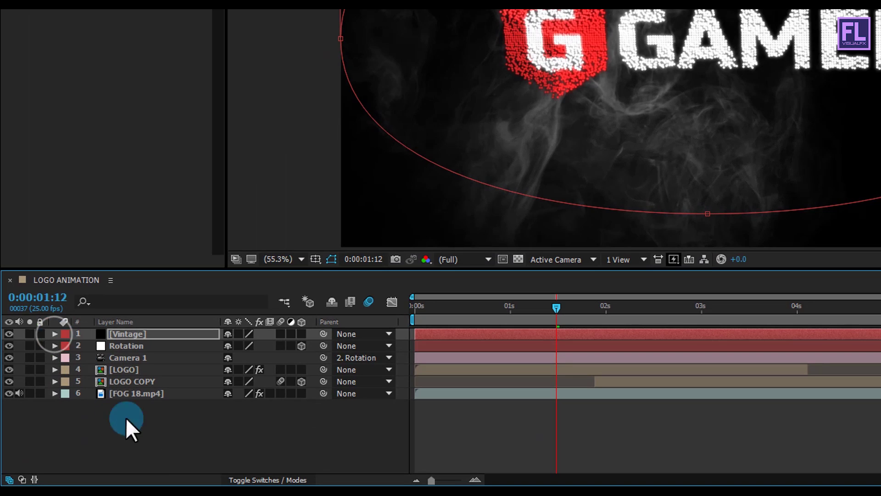
# Create a 1920 x 1080 px solid named Opacity with color 000000 above the Vintage layer.
pyautogui.rightClick(145, 434)
pyautogui.click(200, 295)
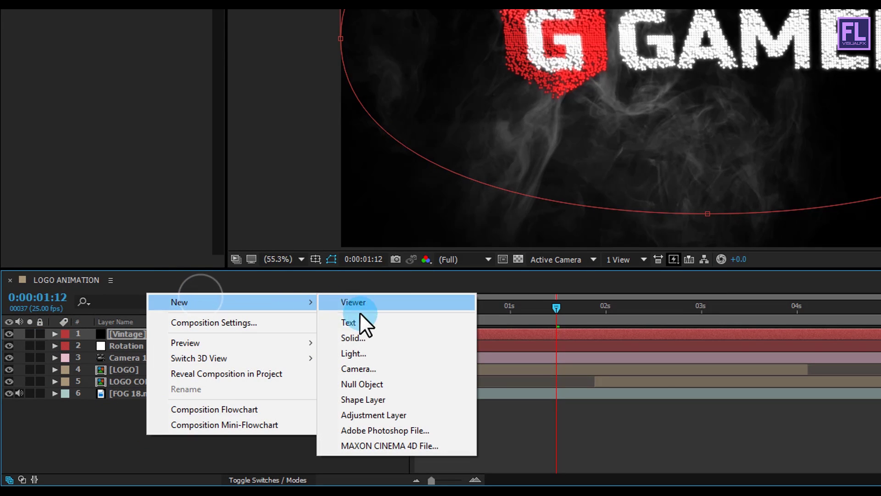
pyautogui.click(360, 338)
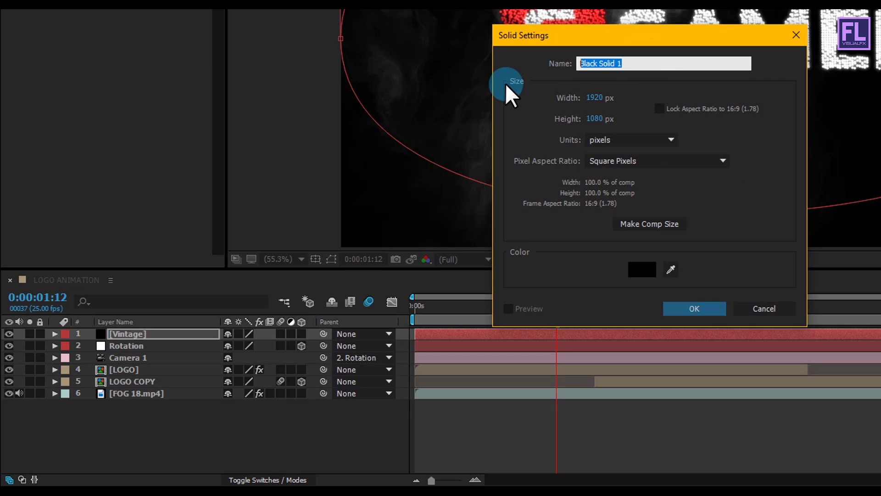
pyautogui.write('Opa')
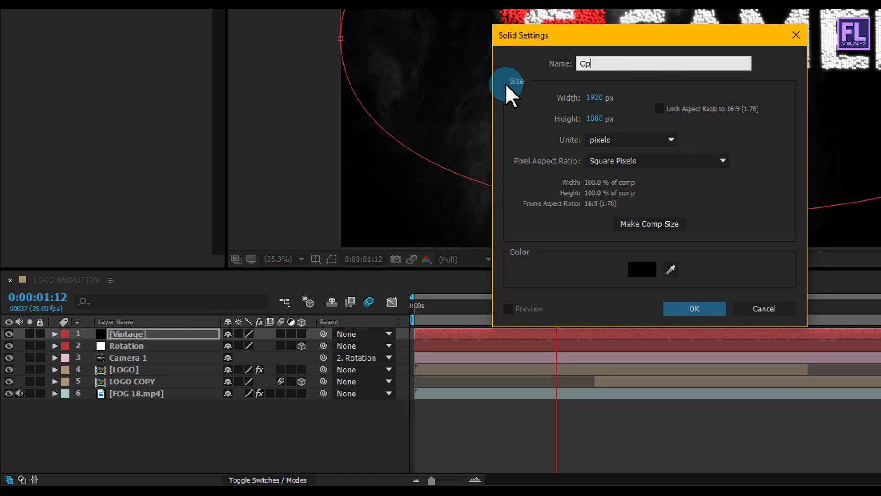
pyautogui.write('city')
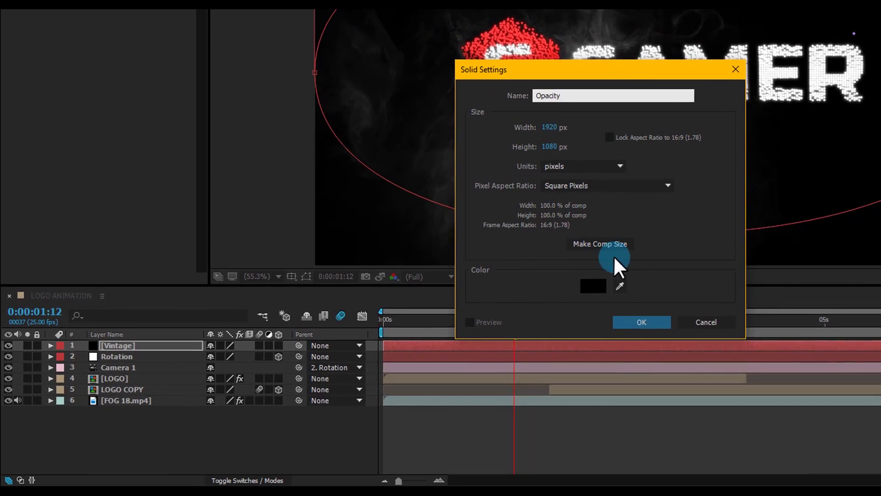
pyautogui.click(562, 297)
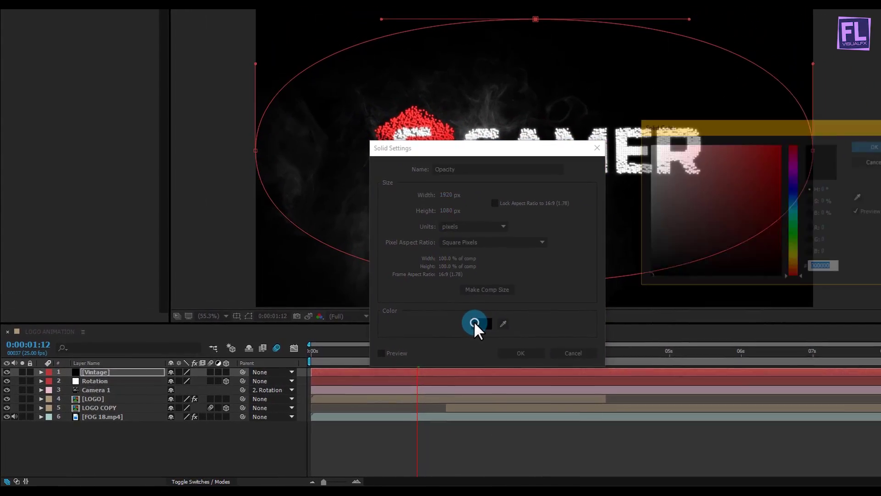
pyautogui.click(669, 256)
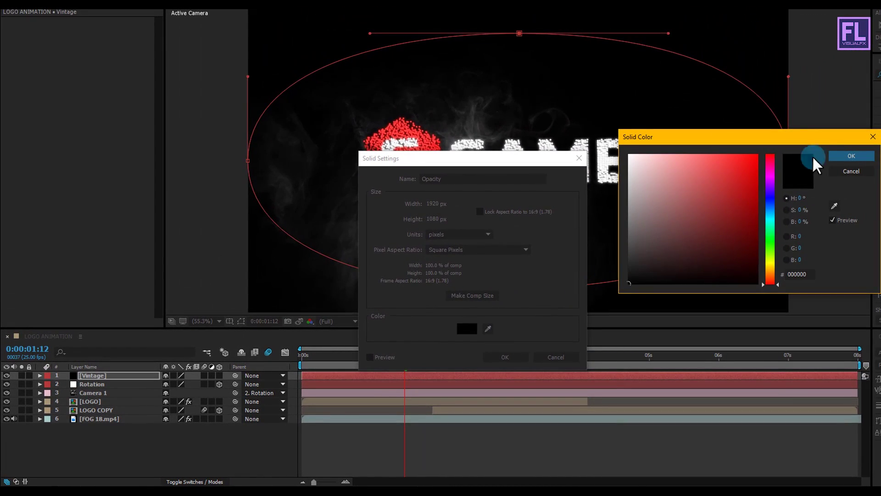
pyautogui.click(845, 157)
pyautogui.click(500, 358)
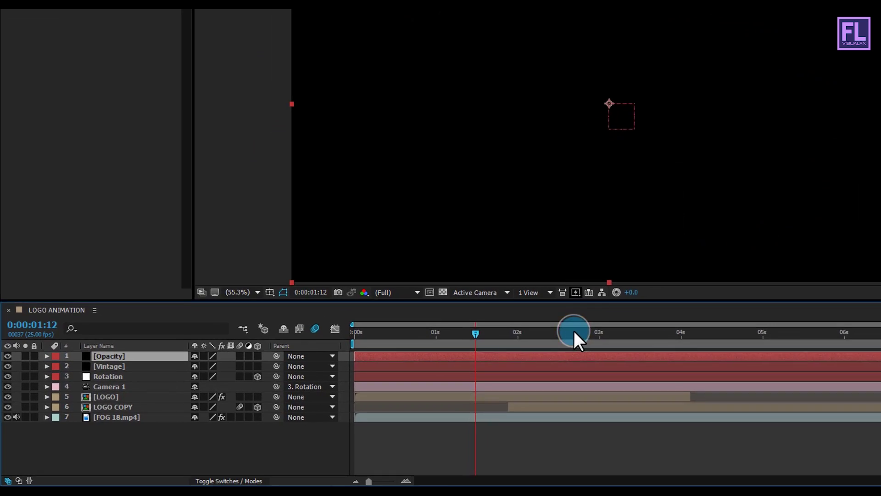
# Keyframe the Opacity solid's transparency from fully opaque at 0:00:00:00 to 0% at 0:00:00:10.
pyautogui.moveTo(735, 258); pyautogui.dragTo(532, 253)
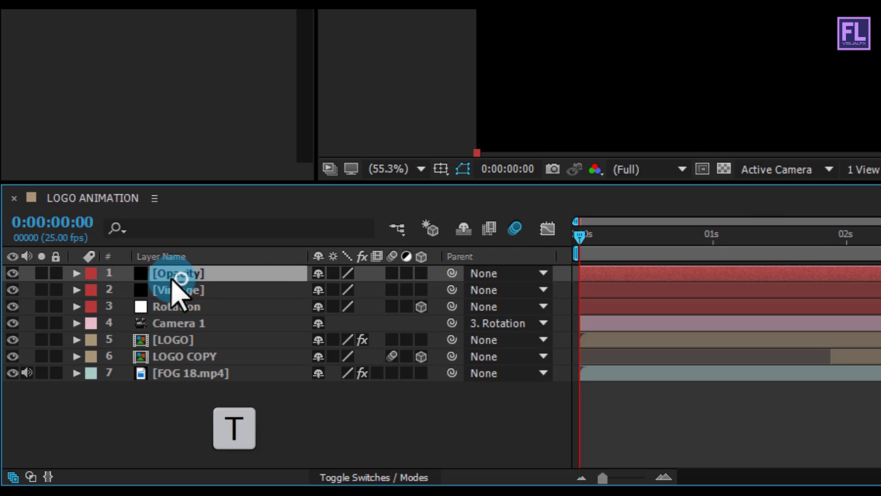
pyautogui.press('t')
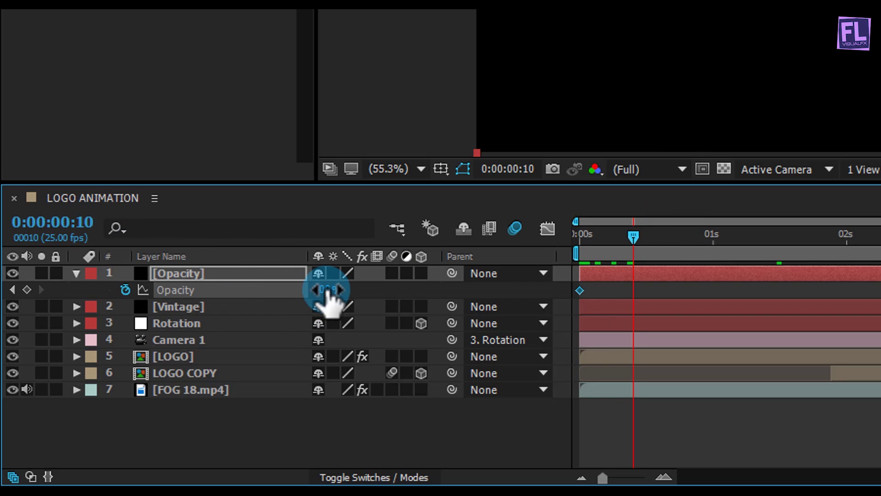
pyautogui.moveTo(326, 289); pyautogui.dragTo(264, 289)
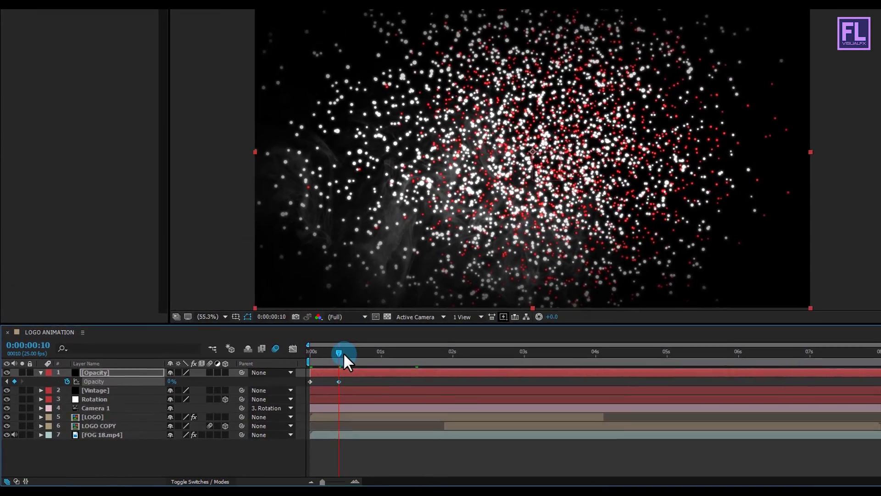
# Keyframe the Opacity solid at 0% on 0:00:07:10 and 100% on 0:00:07:24, and select all its Opacity keyframes.
pyautogui.moveTo(475, 301); pyautogui.dragTo(827, 306)
pyautogui.moveTo(587, 361); pyautogui.dragTo(825, 357)
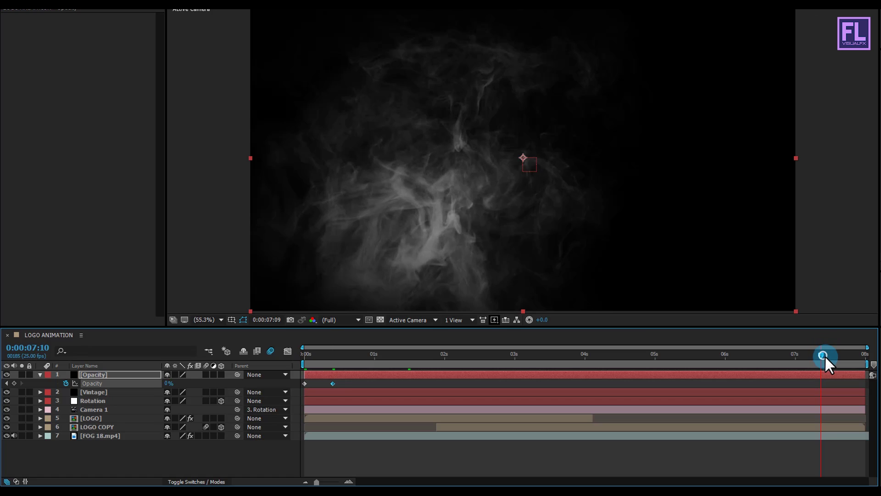
pyautogui.moveTo(821, 354)
pyautogui.mouseDown()
pyautogui.moveTo(813, 354)
pyautogui.moveTo(826, 353)
pyautogui.mouseUp()
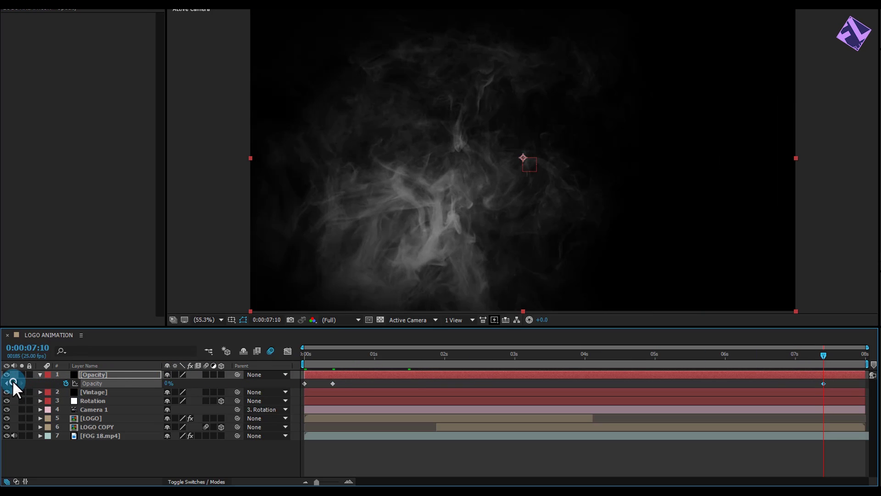
pyautogui.moveTo(822, 356); pyautogui.dragTo(865, 354)
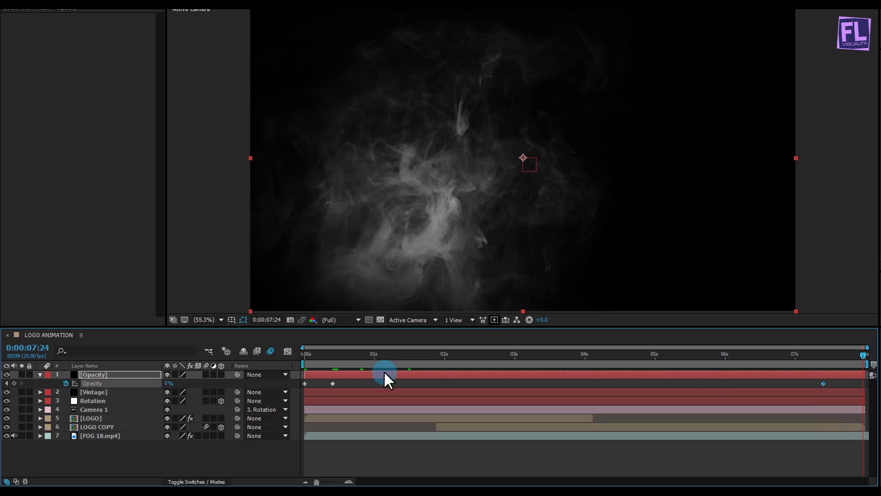
pyautogui.moveTo(167, 383); pyautogui.dragTo(233, 385)
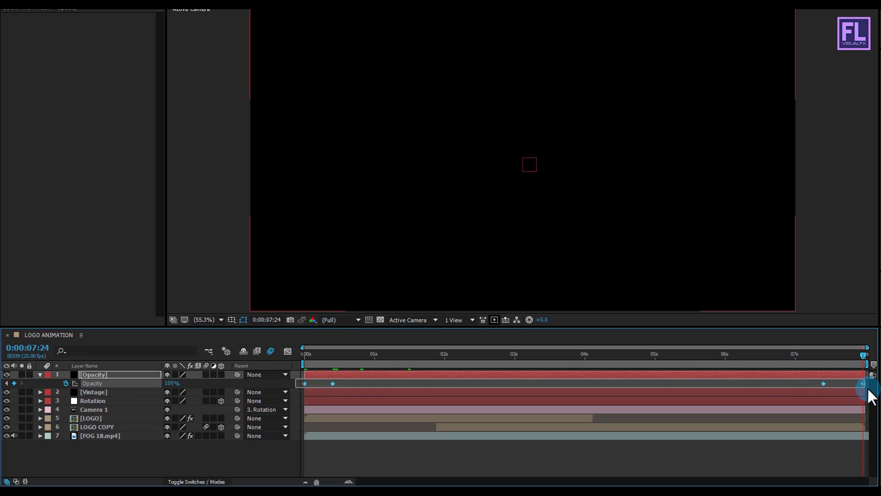
pyautogui.click(868, 391)
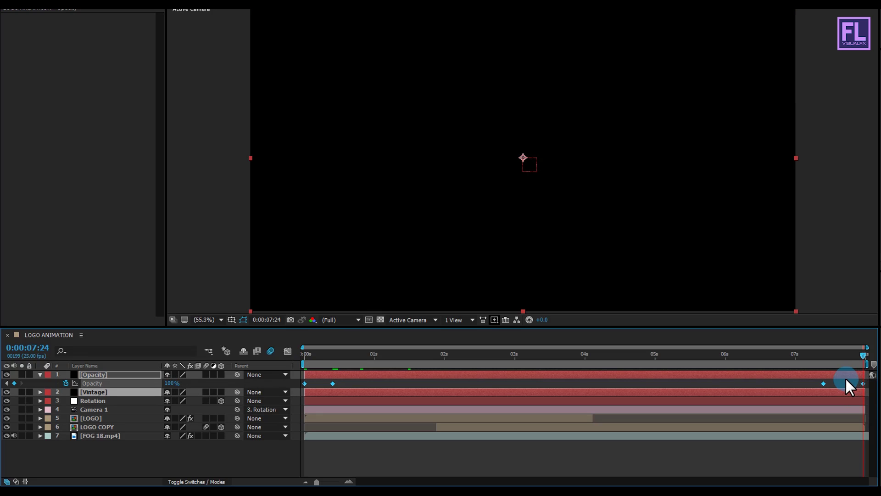
# Apply Easy Ease to the Opacity solid's keyframes and collapse the layer, with the playhead at 0:00:01:06.
pyautogui.moveTo(576, 359); pyautogui.dragTo(402, 364)
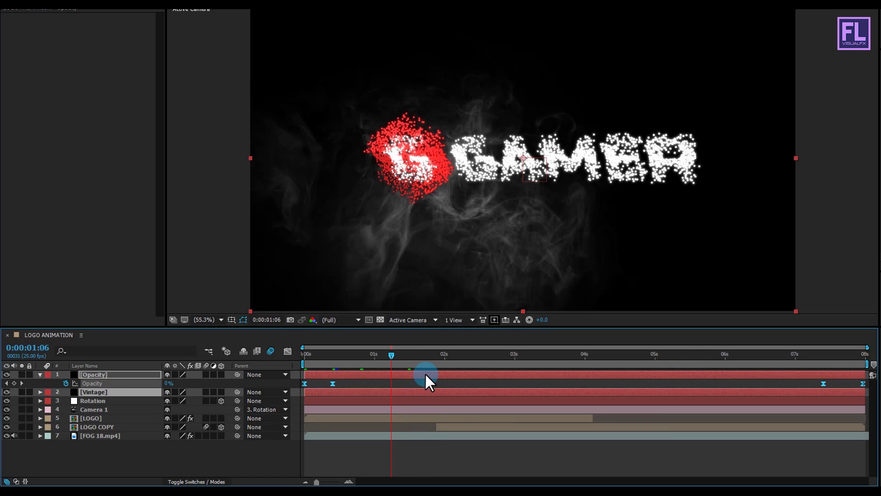
pyautogui.click(40, 374)
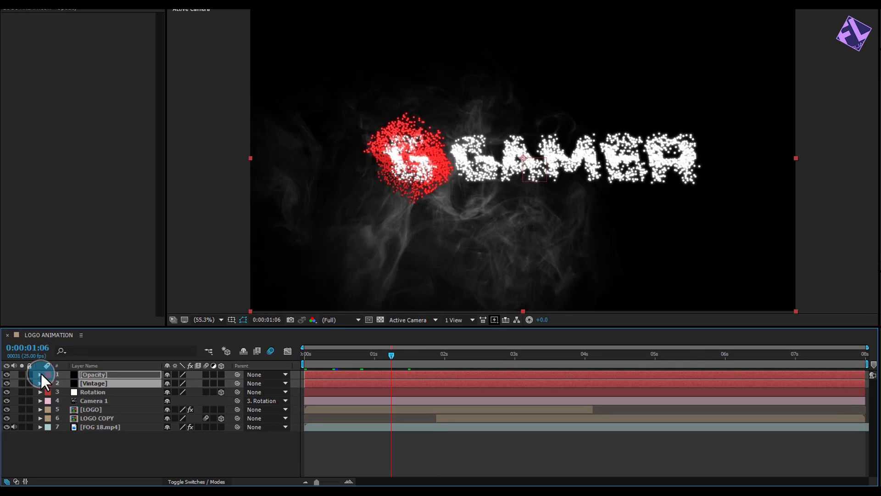
pyautogui.click(129, 443)
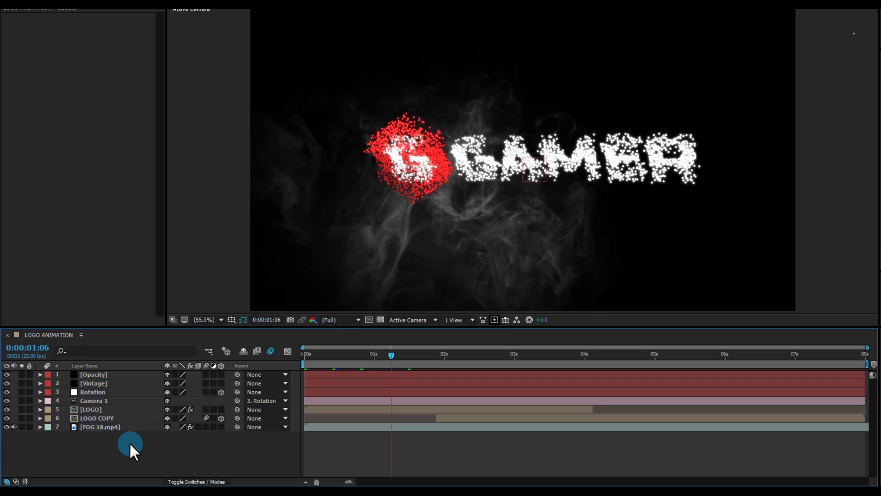
# Create a 1920 x 1080 px solid named Mask with color 000000 above the Opacity layer.
pyautogui.rightClick(130, 451)
pyautogui.click(167, 357)
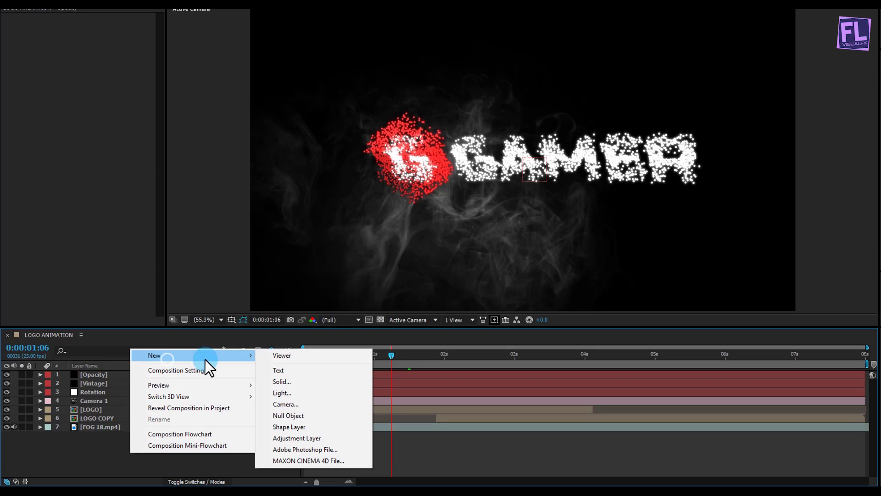
pyautogui.click(304, 377)
pyautogui.moveTo(467, 175); pyautogui.dragTo(430, 177)
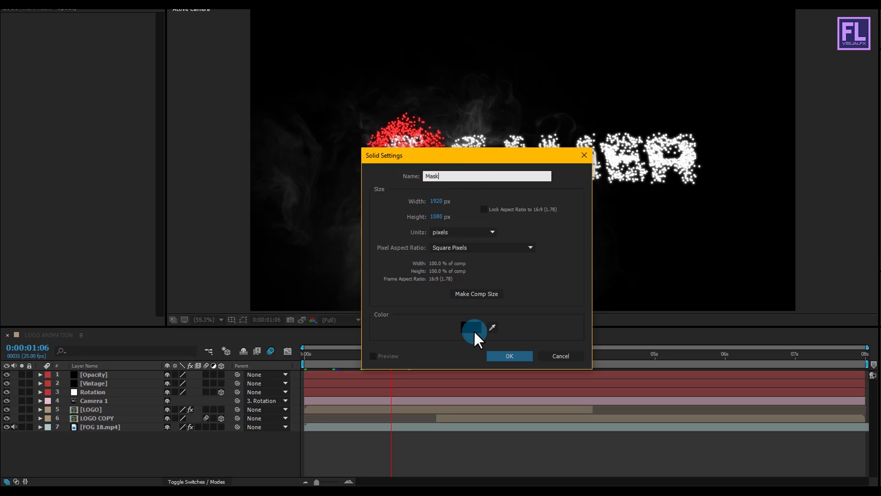
pyautogui.click(474, 330)
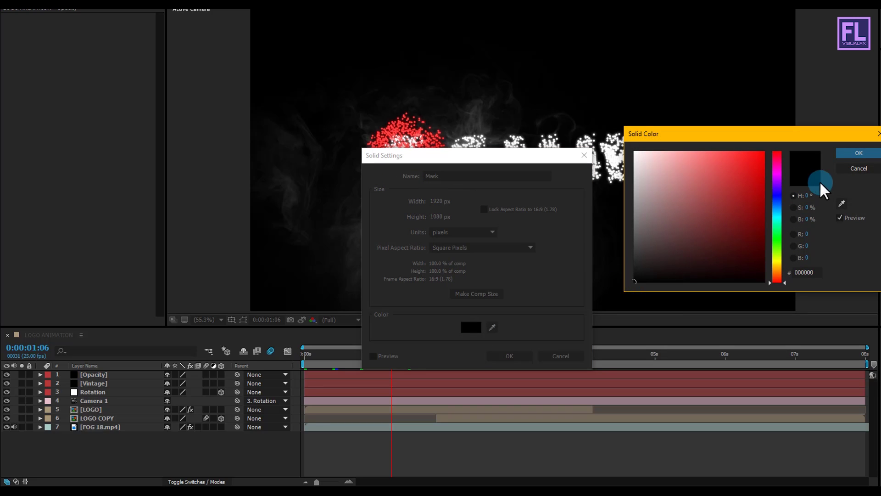
pyautogui.click(847, 152)
pyautogui.click(507, 356)
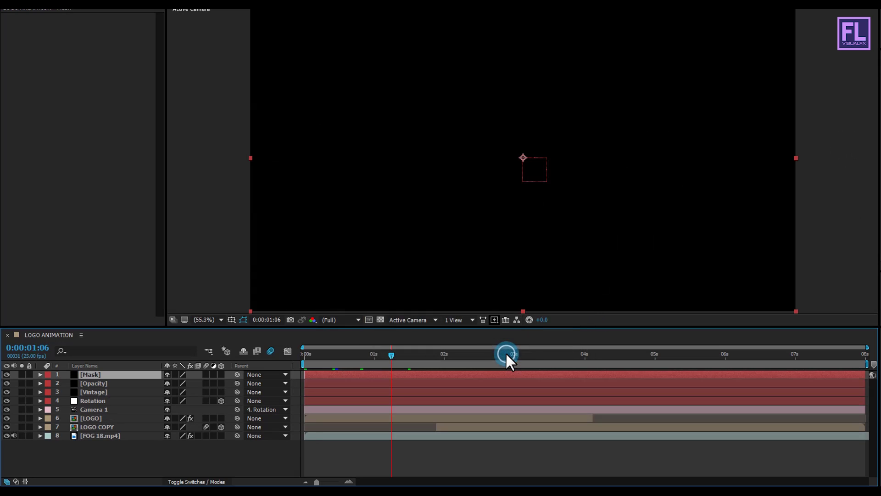
# Add a full-frame rectangular mask to the Mask solid and shrink it vertically, leaving equal strips above and below.
pyautogui.click(90, 374)
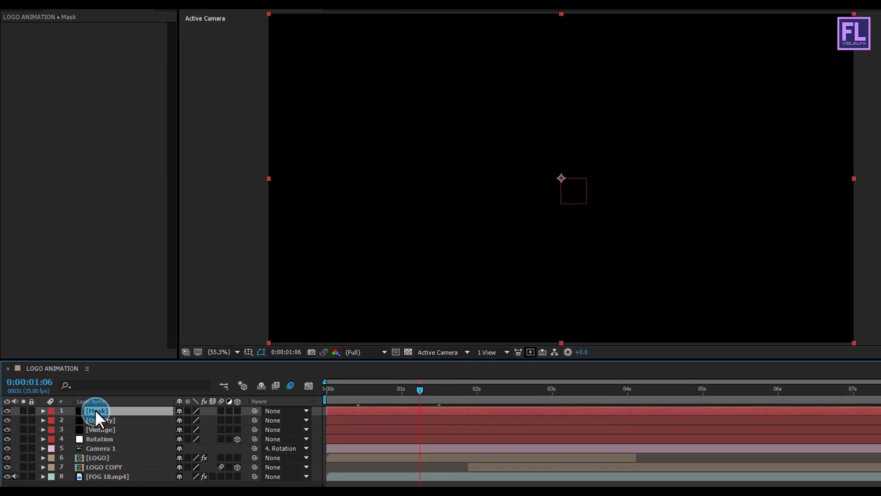
pyautogui.click(130, 19)
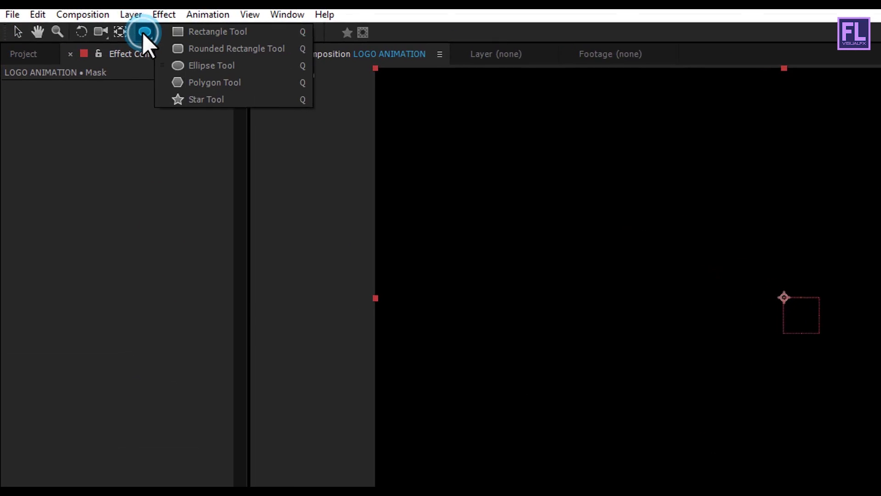
pyautogui.click(182, 32)
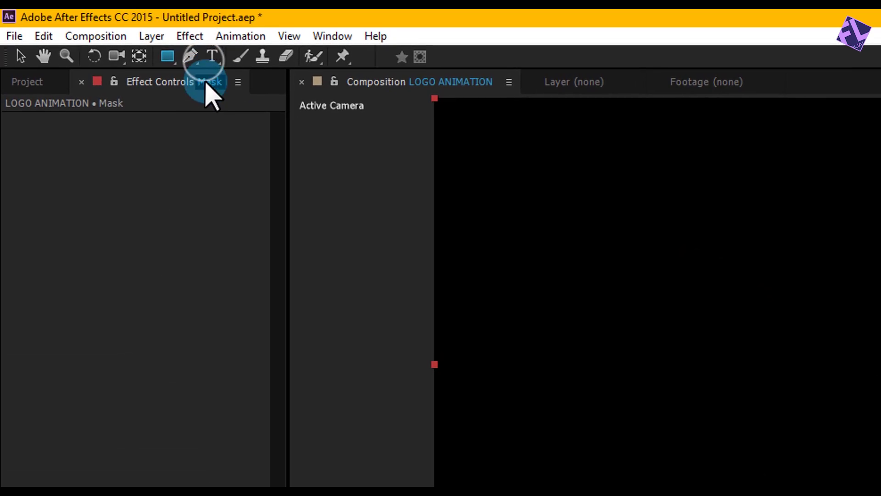
pyautogui.doubleClick(171, 59)
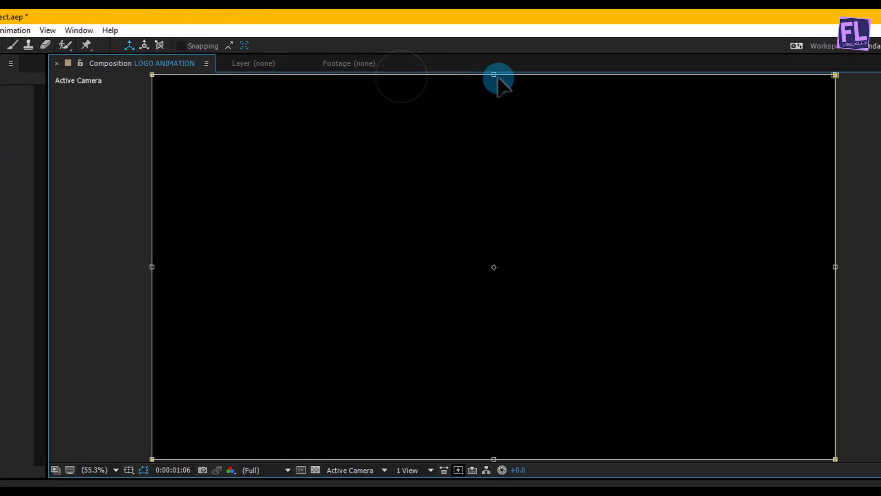
pyautogui.moveTo(468, 74); pyautogui.dragTo(468, 118)
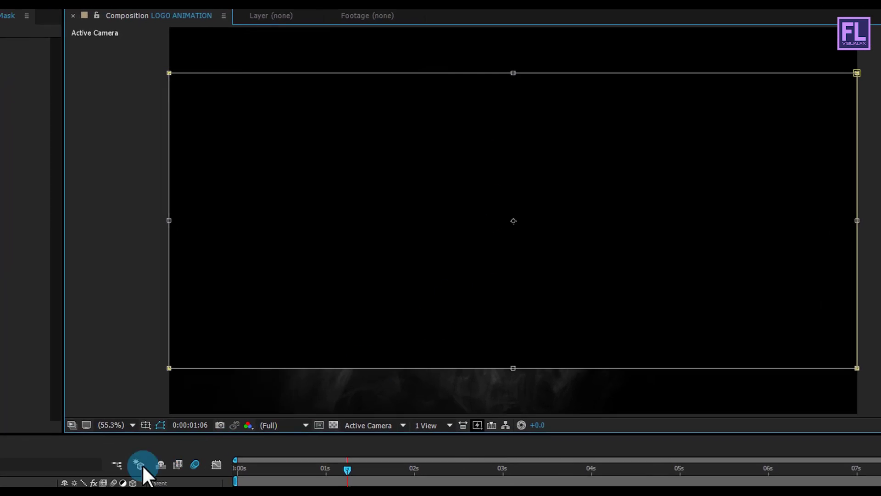
# Set the Mask solid's Mask 1 to Subtract, collapse the layer and deselect it.
pyautogui.click(113, 481)
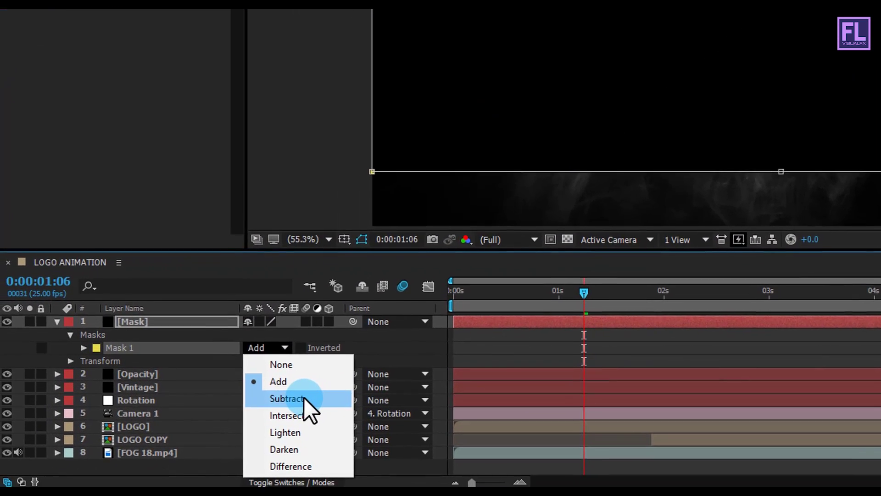
pyautogui.click(304, 398)
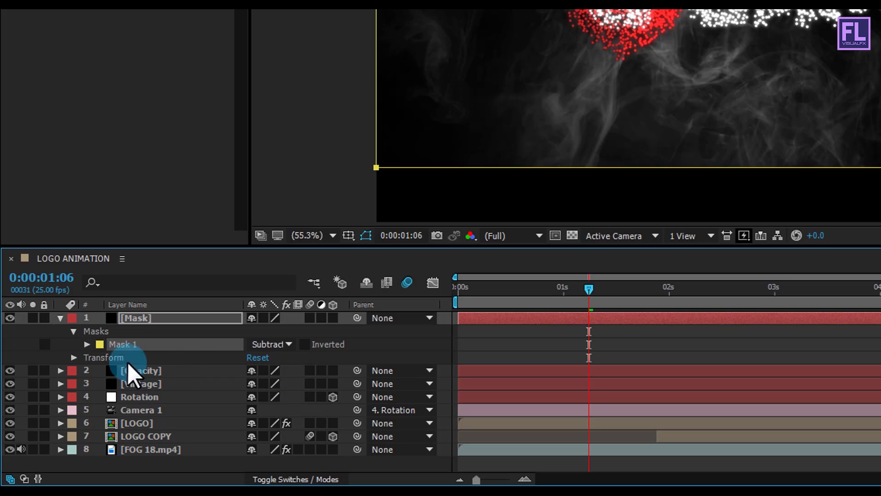
pyautogui.click(61, 318)
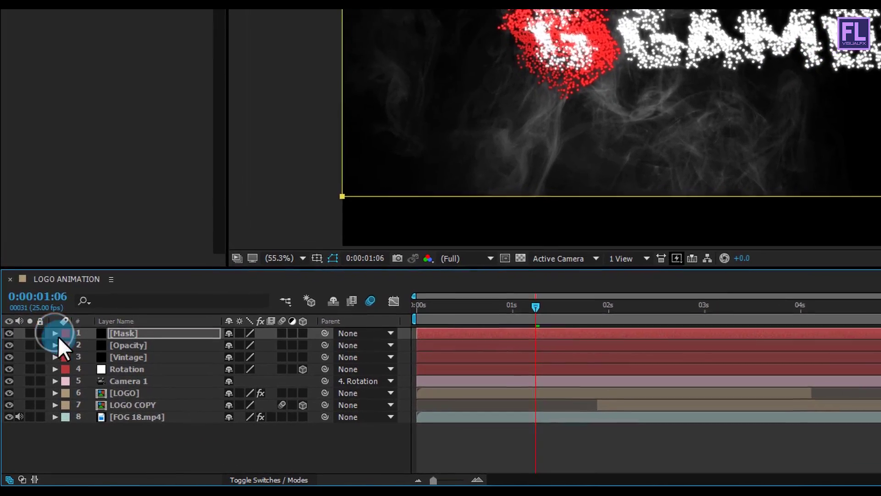
pyautogui.click(172, 444)
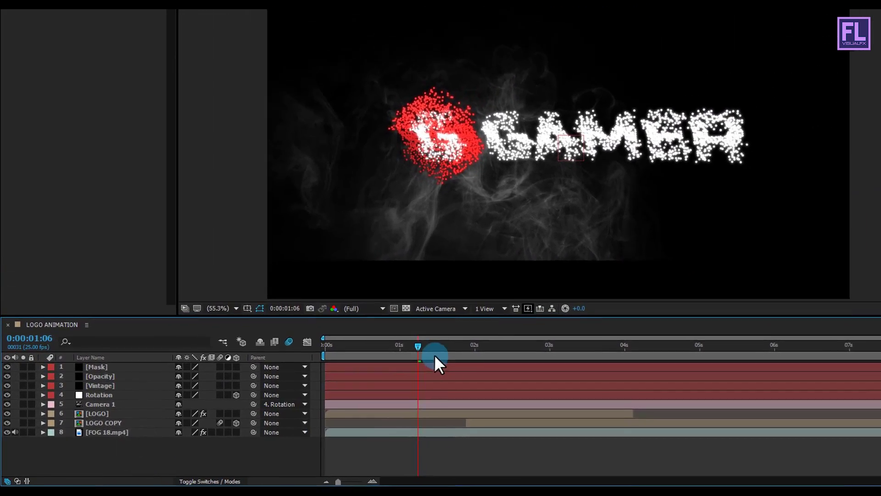
# With the playhead at 0:00:03:00, create an adjustment layer and place it between Camera 1 and the LOGO layer.
pyautogui.moveTo(568, 307); pyautogui.dragTo(689, 310)
pyautogui.moveTo(498, 357); pyautogui.dragTo(512, 357)
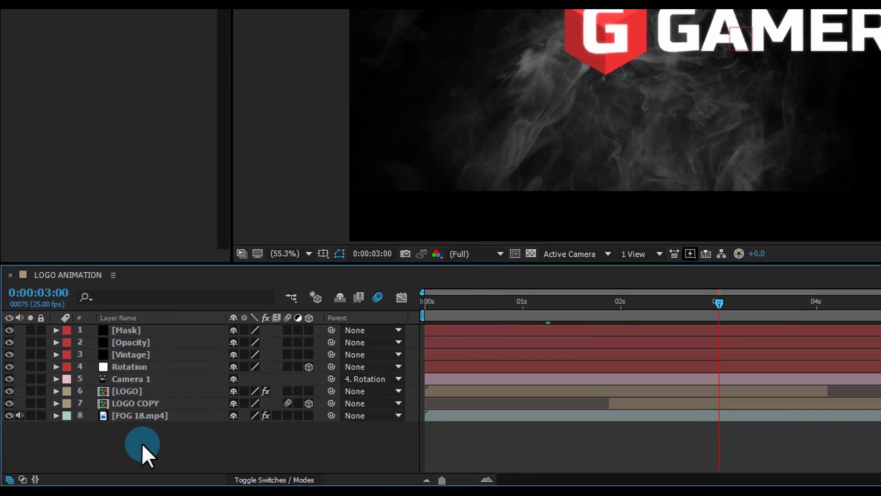
pyautogui.rightClick(115, 452)
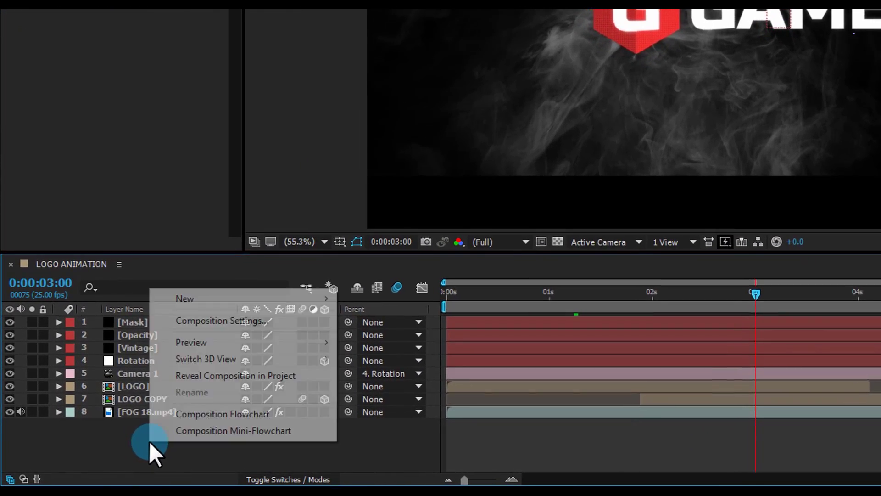
pyautogui.moveTo(198, 299)
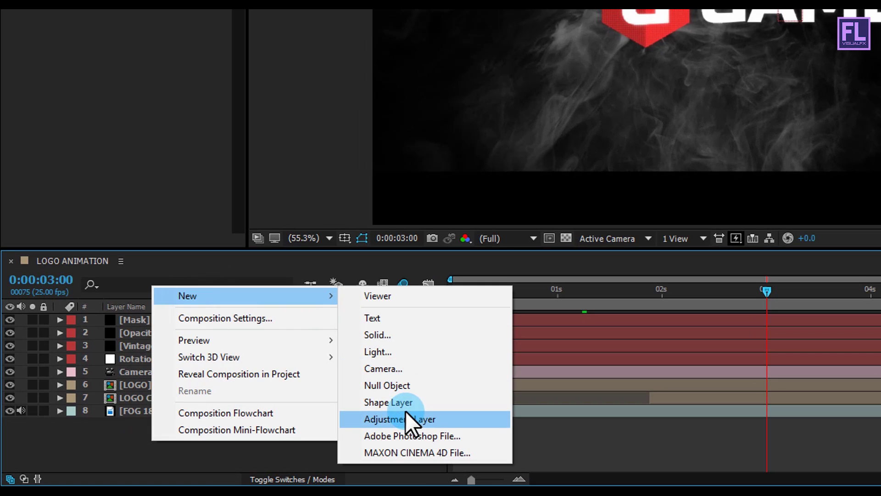
pyautogui.click(385, 418)
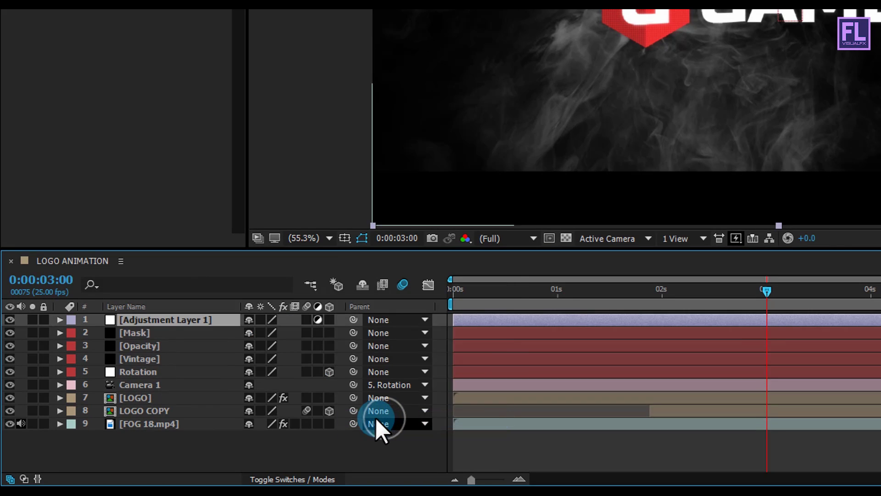
pyautogui.moveTo(156, 321); pyautogui.dragTo(164, 389)
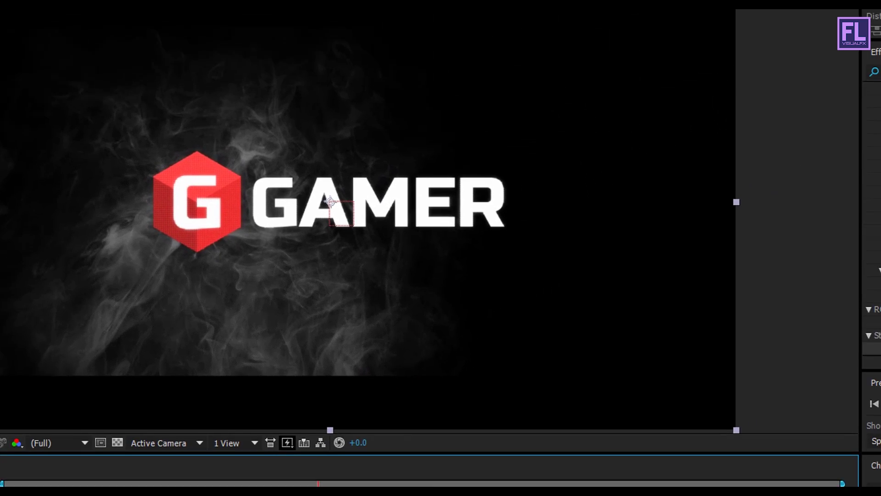
# Find the CC Force Motion Blur effect and apply it to Adjustment Layer 1.
pyautogui.click(773, 108)
pyautogui.press('BackSpace')
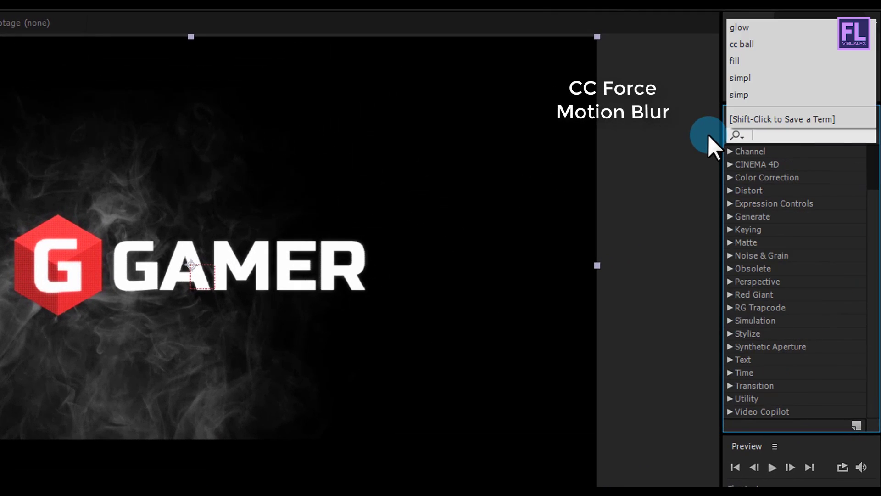
pyautogui.write('cc for')
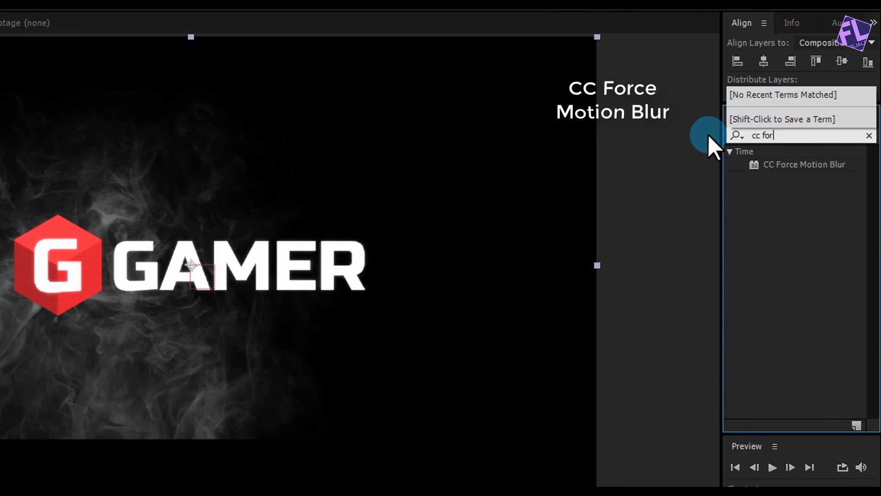
pyautogui.moveTo(822, 164); pyautogui.dragTo(0, 444)
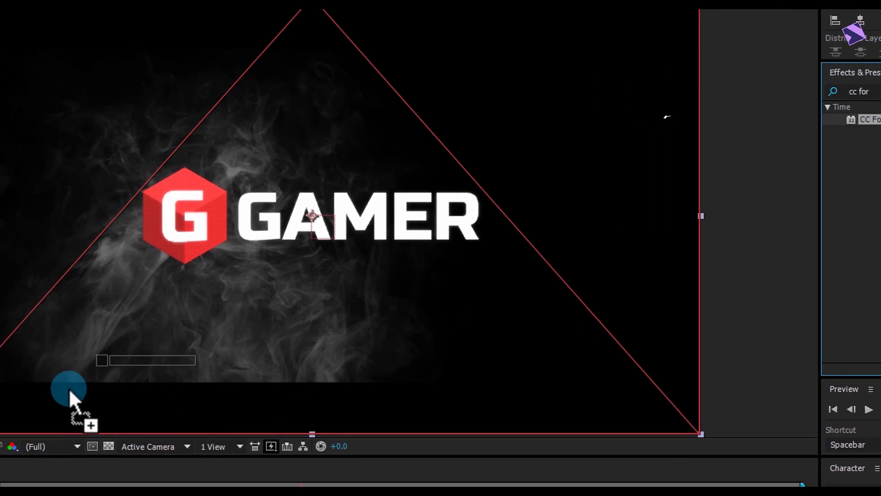
pyautogui.moveTo(69, 387); pyautogui.dragTo(170, 402)
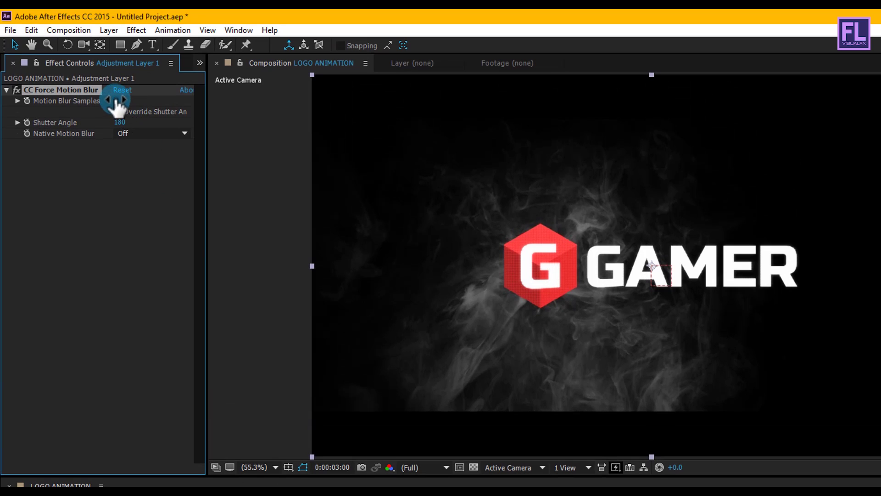
# Set CC Force Motion Blur's Motion Blur Samples to 10 and Shutter Angle to 350.
pyautogui.write('0')
pyautogui.press('Return')
pyautogui.click(120, 123)
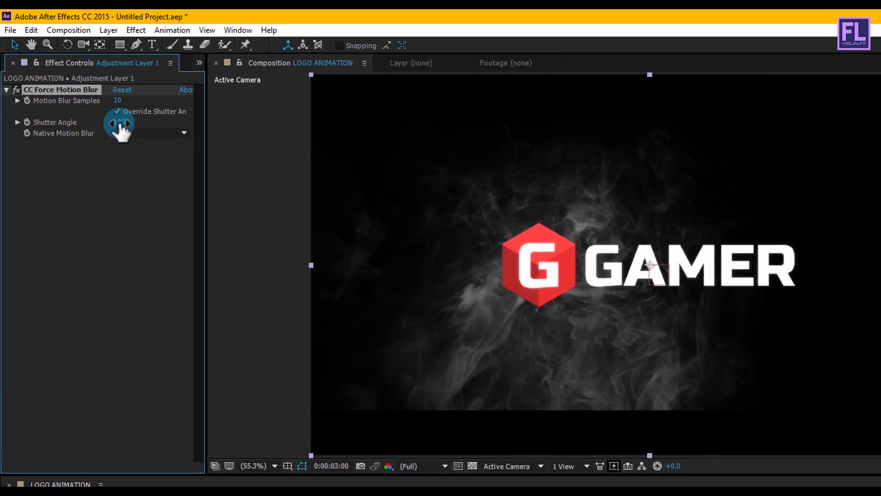
pyautogui.write('350')
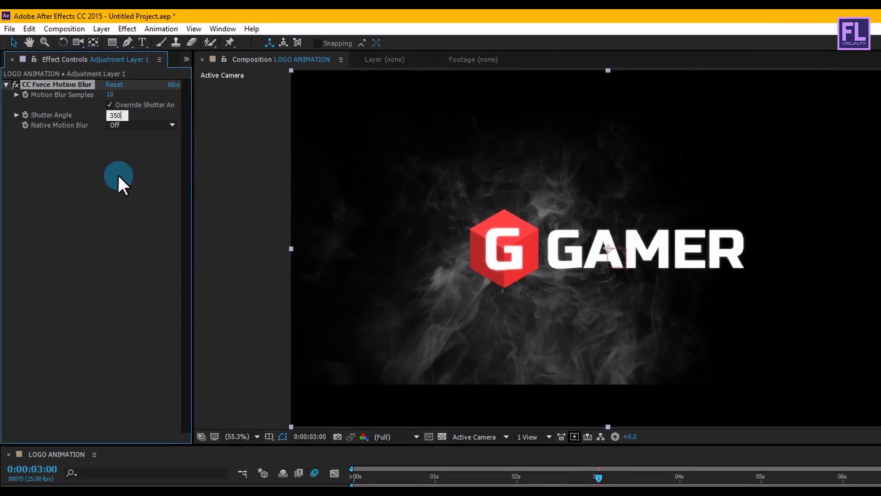
pyautogui.click(118, 175)
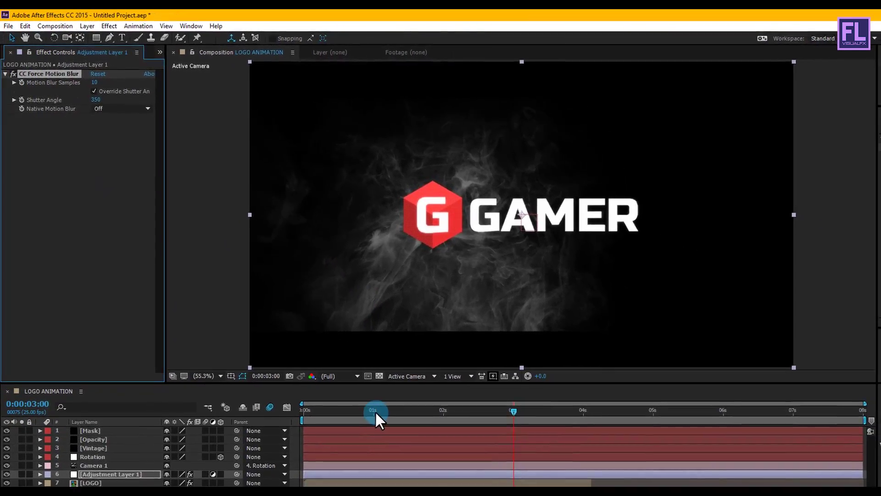
# Preview the motion blur on the assembling particles between 0:00:00:22 and 0:00:01:06.
pyautogui.click(375, 411)
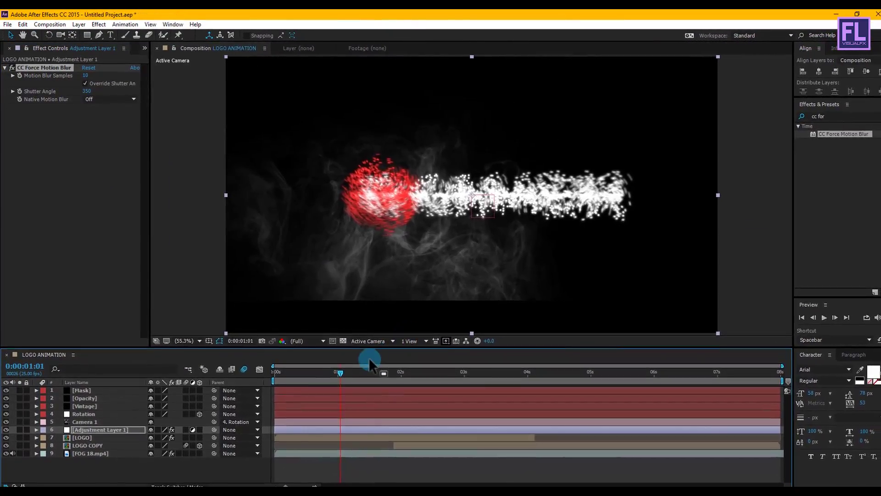
pyautogui.click(329, 371)
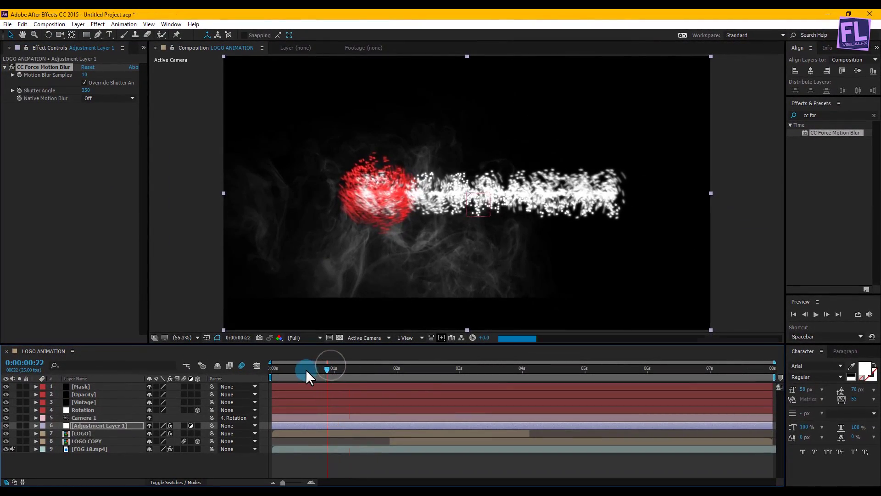
pyautogui.press('space')
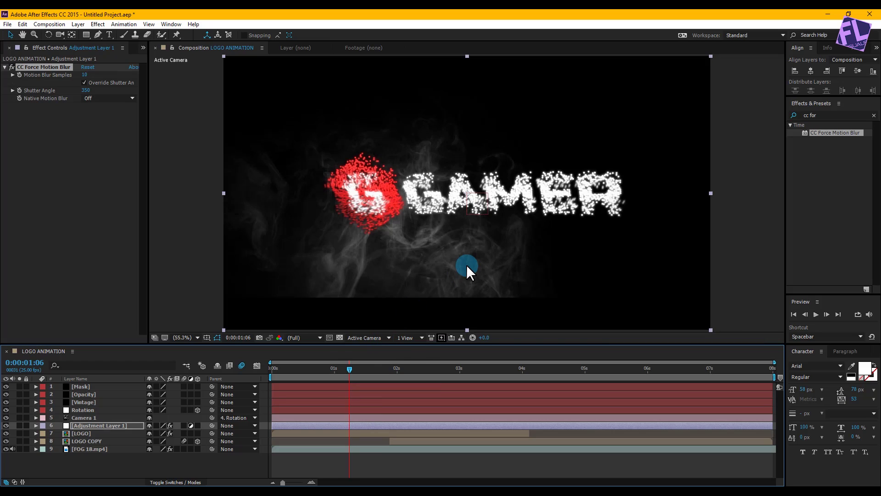
# Apply the Sharpen effect to Adjustment Layer 1 with a Sharpen Amount of 40, and return the playhead to 0:00:00:00.
pyautogui.click(79, 427)
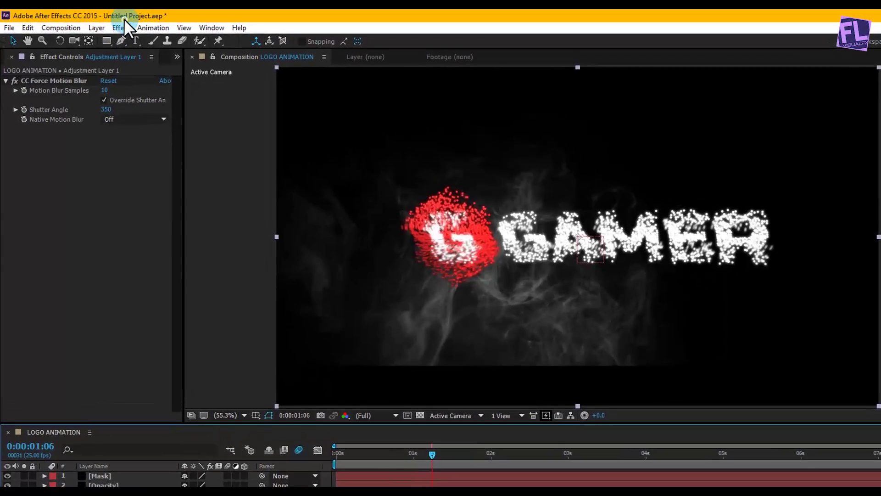
pyautogui.click(118, 28)
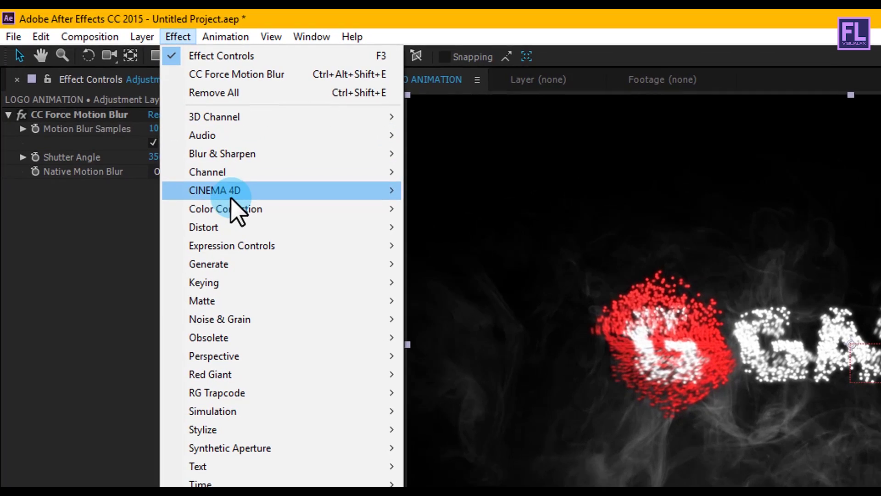
pyautogui.moveTo(260, 155)
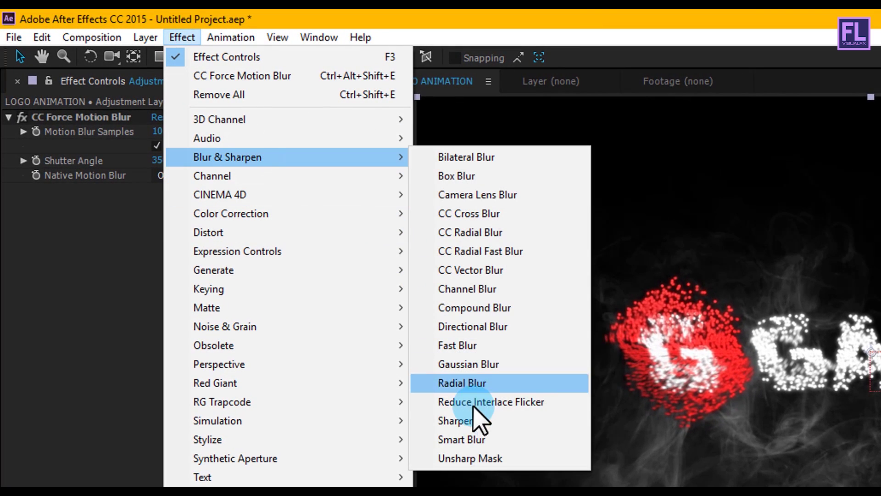
pyautogui.click(468, 420)
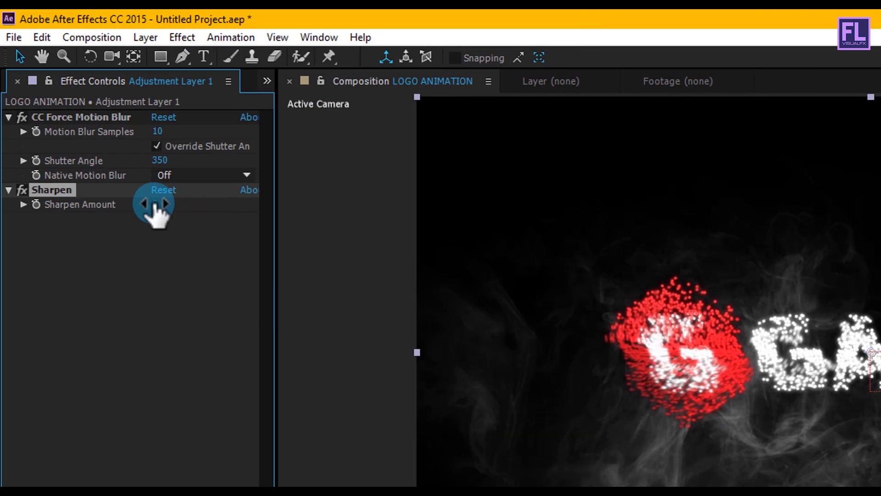
pyautogui.write('40')
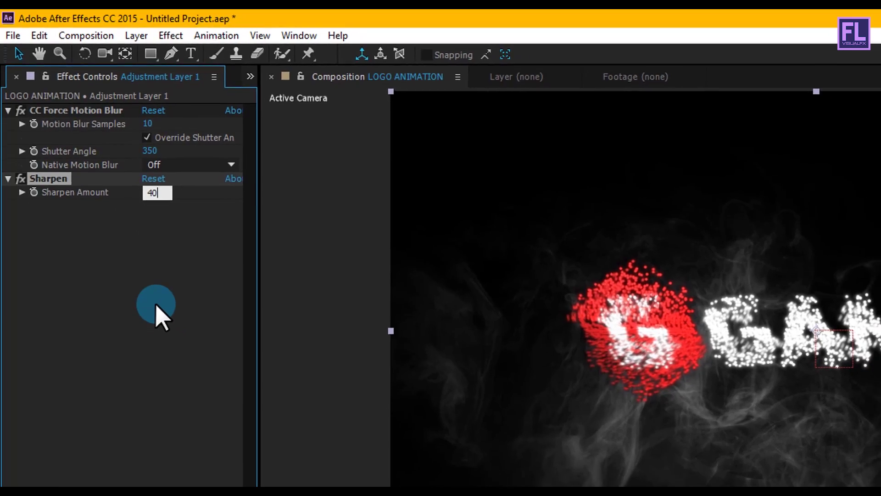
pyautogui.press('Return')
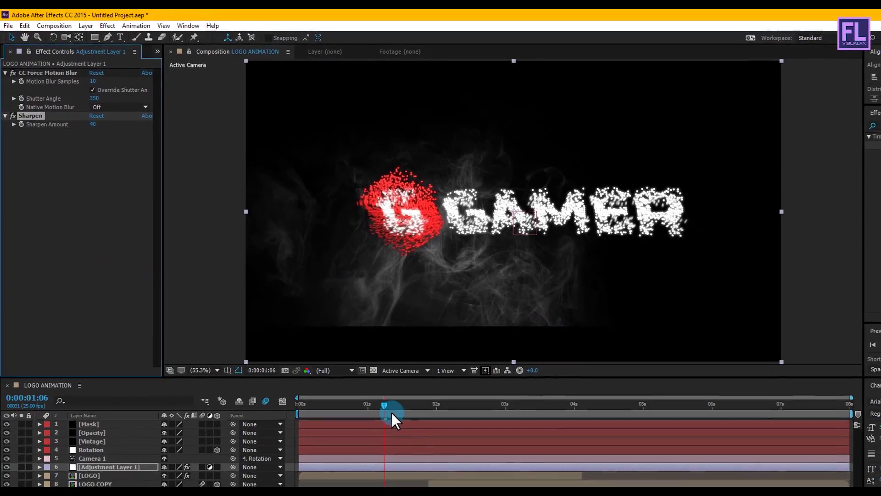
pyautogui.moveTo(390, 411); pyautogui.dragTo(356, 404)
pyautogui.moveTo(323, 368); pyautogui.dragTo(246, 366)
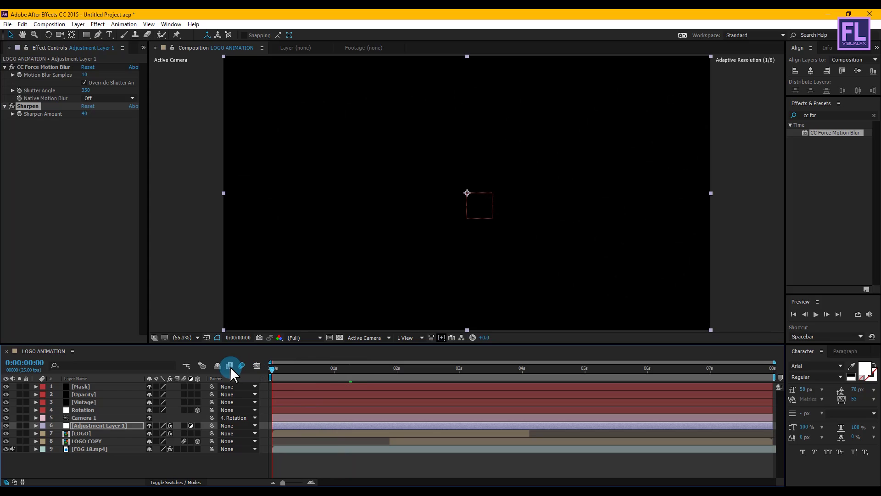